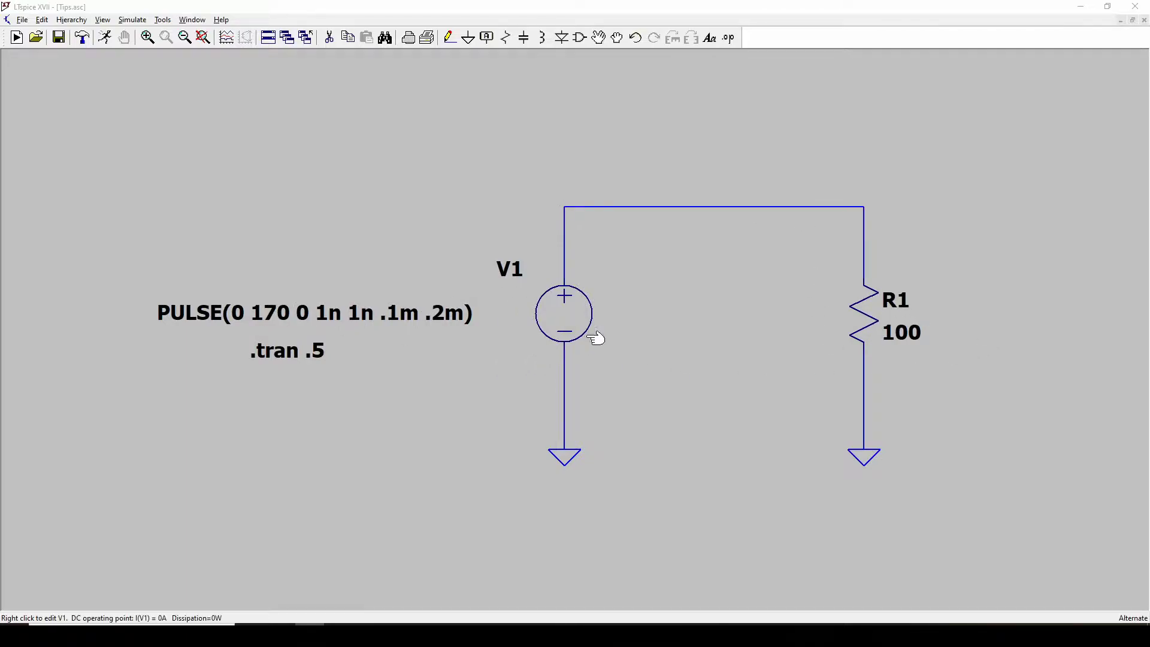
Review V1's pulse settings (on-time .1m, period .2m) and accept them unchanged.
{"action": "right_click", "coordinate": [563, 314]}
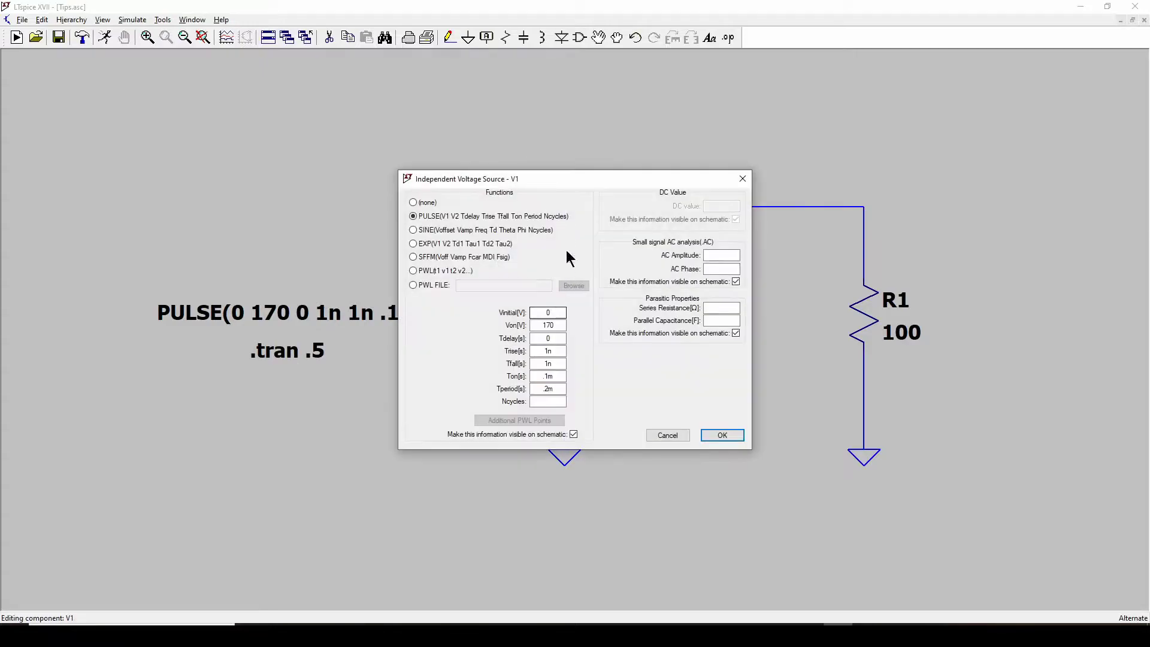
{"action": "left_click_drag", "start_coordinate": [563, 179], "coordinate": [603, 169]}
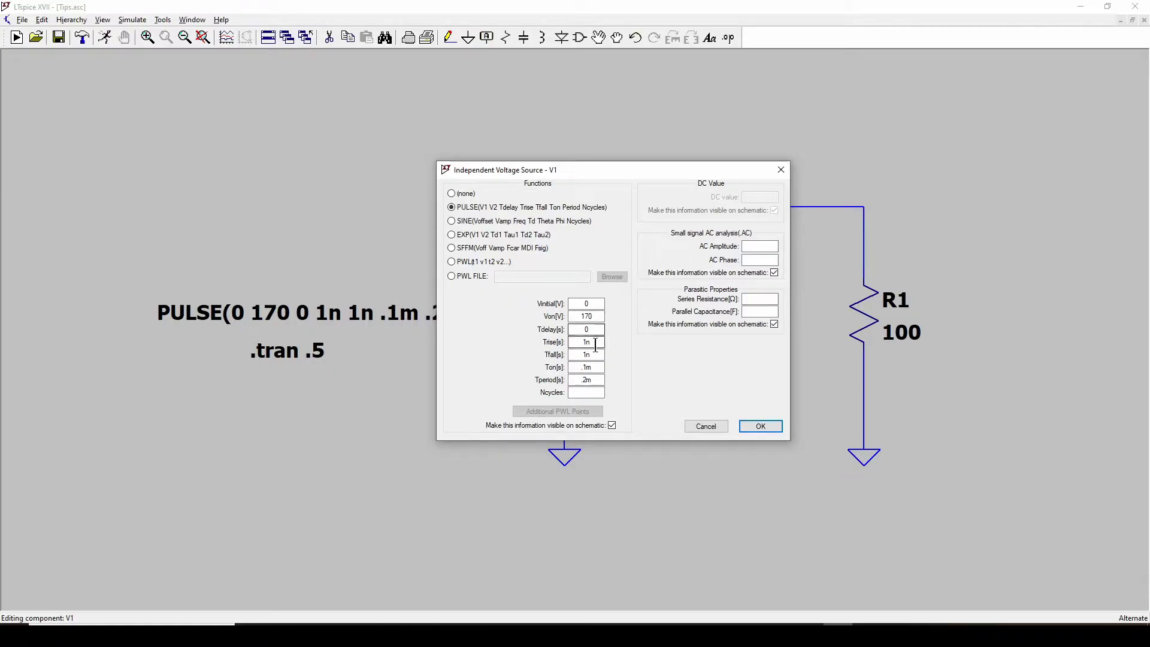
{"action": "left_click", "coordinate": [578, 381]}
{"action": "left_click", "coordinate": [590, 378]}
{"action": "left_click", "coordinate": [594, 367]}
{"action": "left_click", "coordinate": [589, 378]}
{"action": "left_click", "coordinate": [747, 427]}
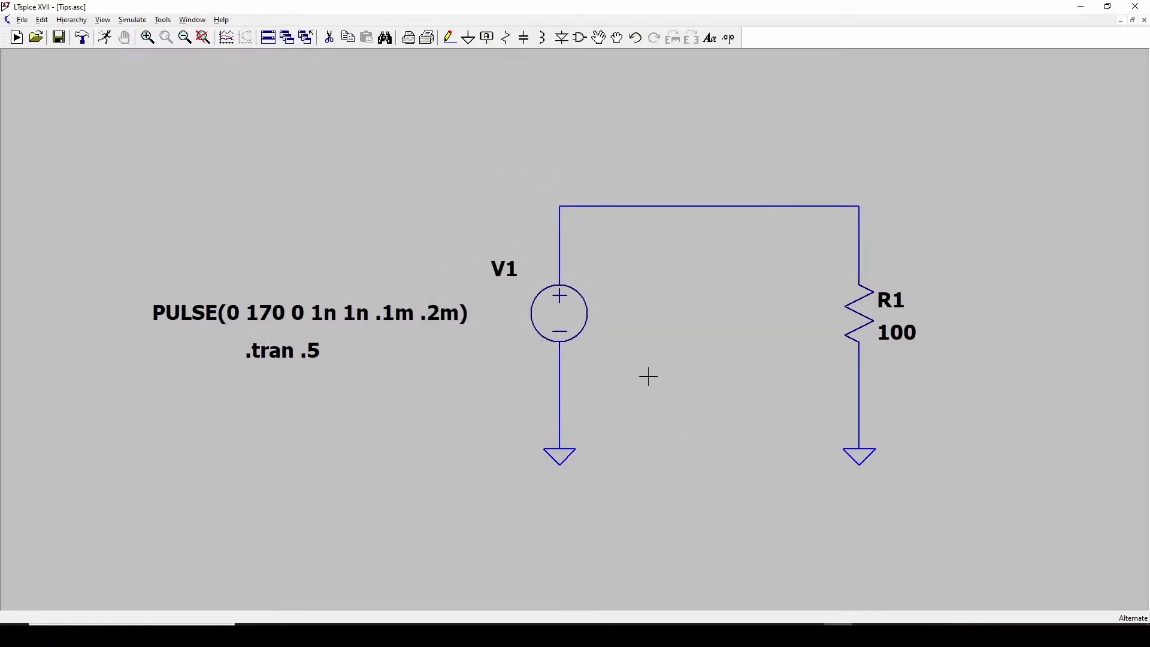
Check the transient command's .5 s stop time and close it without changes.
{"action": "left_click_drag", "start_coordinate": [649, 378], "coordinate": [631, 390]}
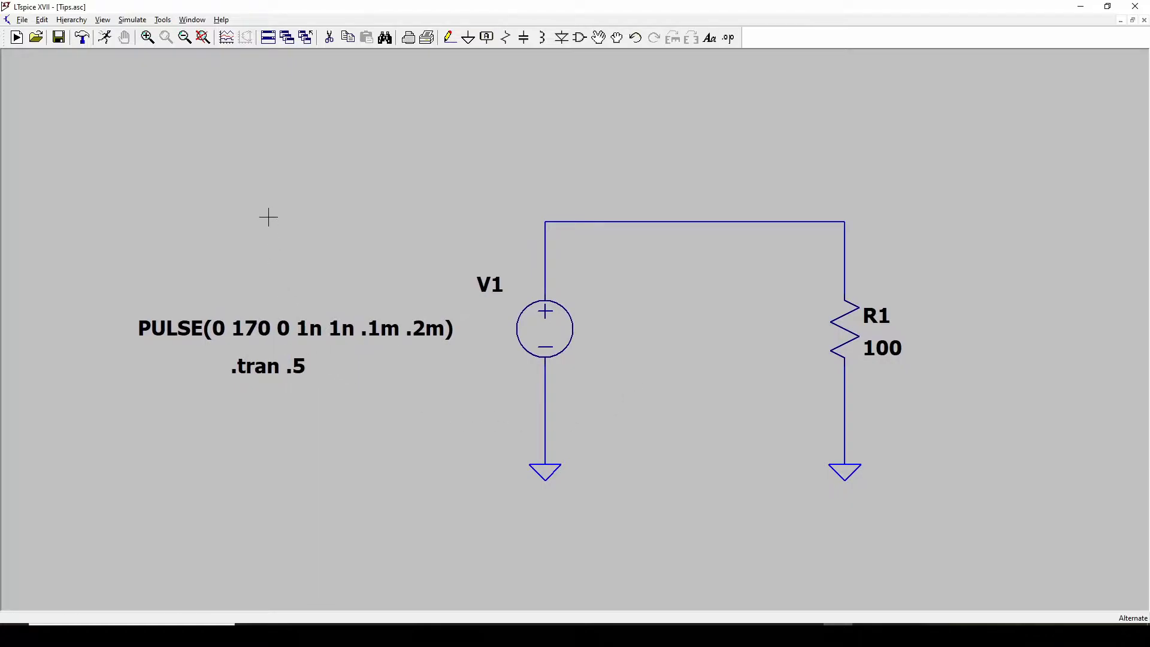
{"action": "left_click", "coordinate": [130, 19]}
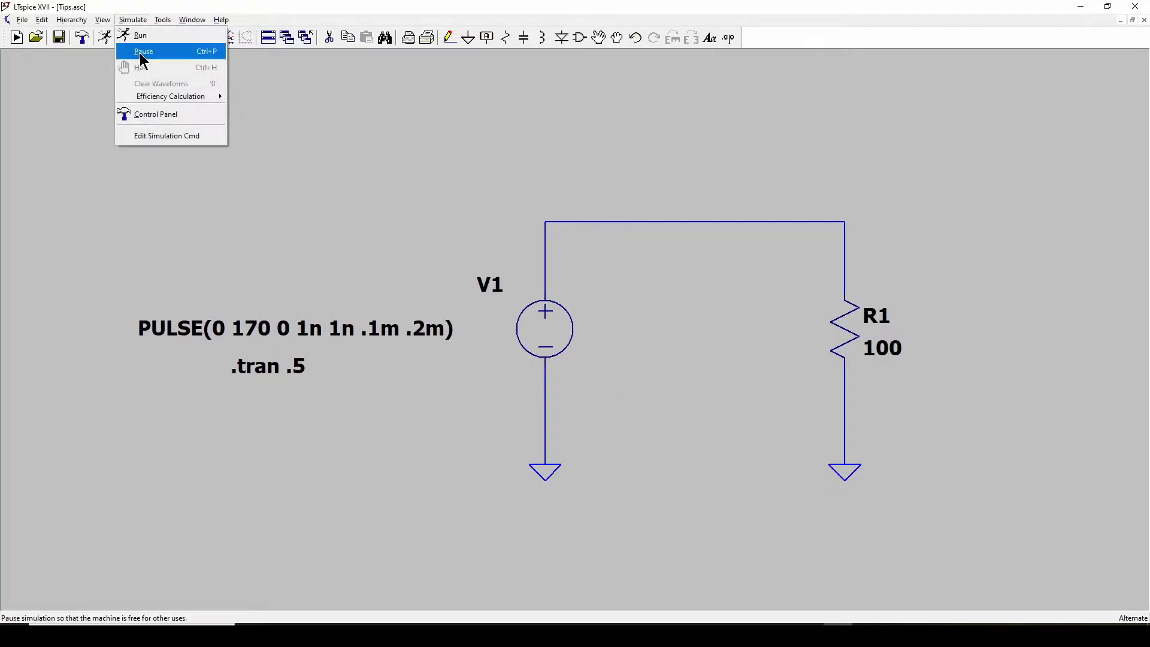
{"action": "left_click", "coordinate": [165, 137]}
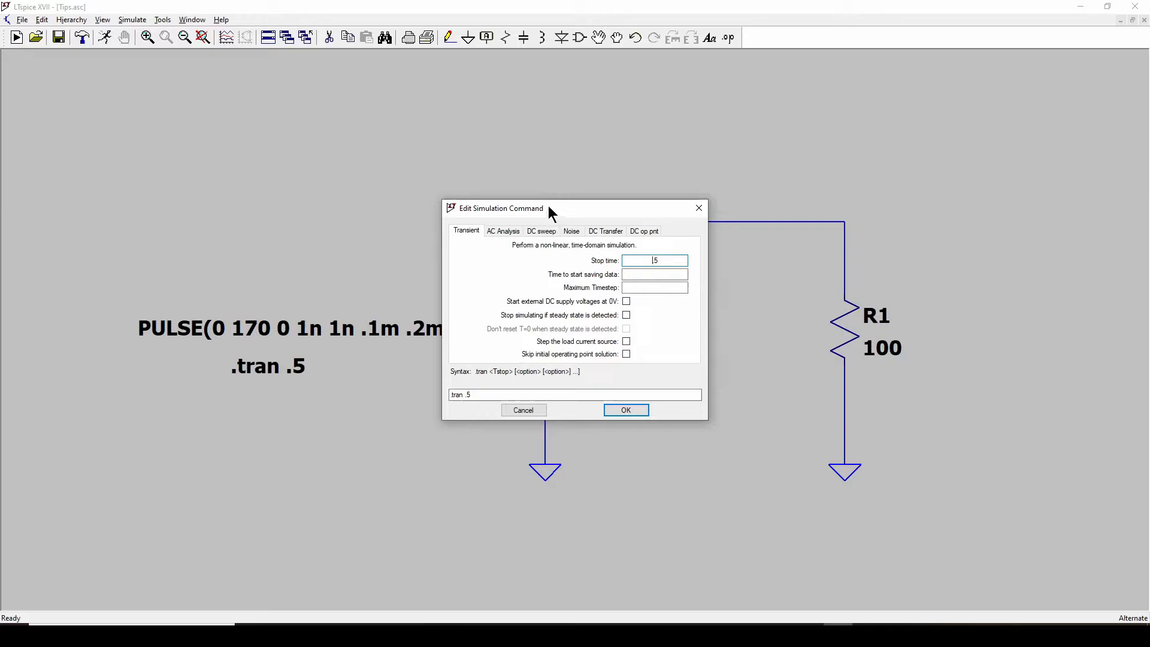
{"action": "left_click_drag", "start_coordinate": [546, 209], "coordinate": [505, 210]}
{"action": "left_click", "coordinate": [612, 262]}
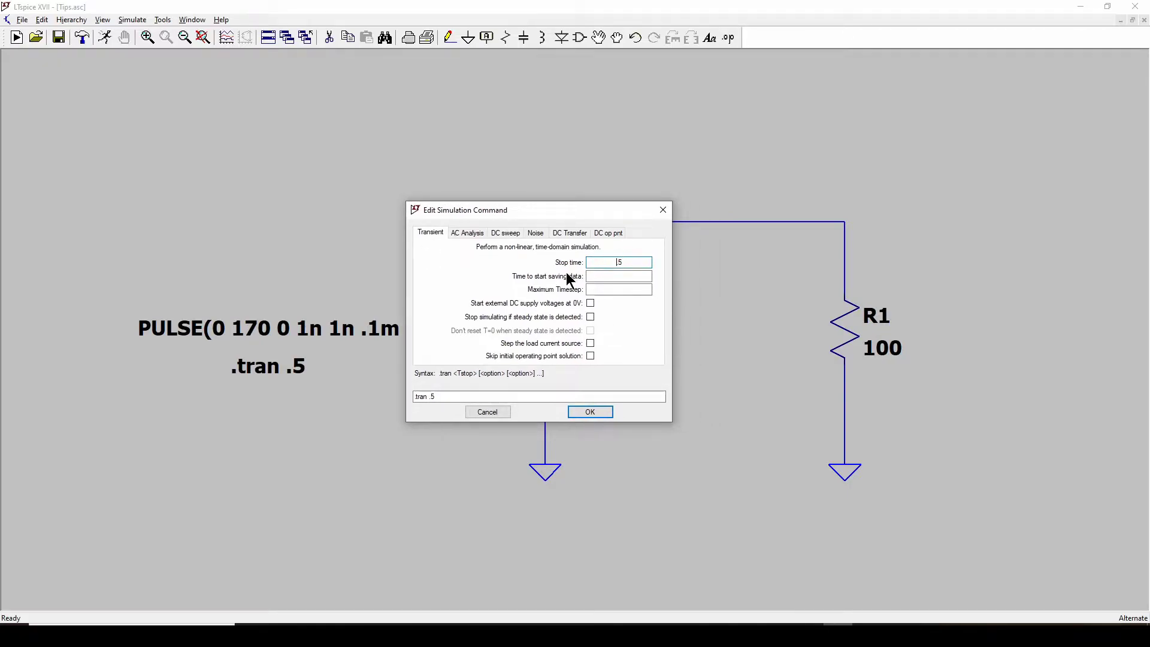
{"action": "key", "text": "Delete"}
{"action": "key", "text": "Escape"}
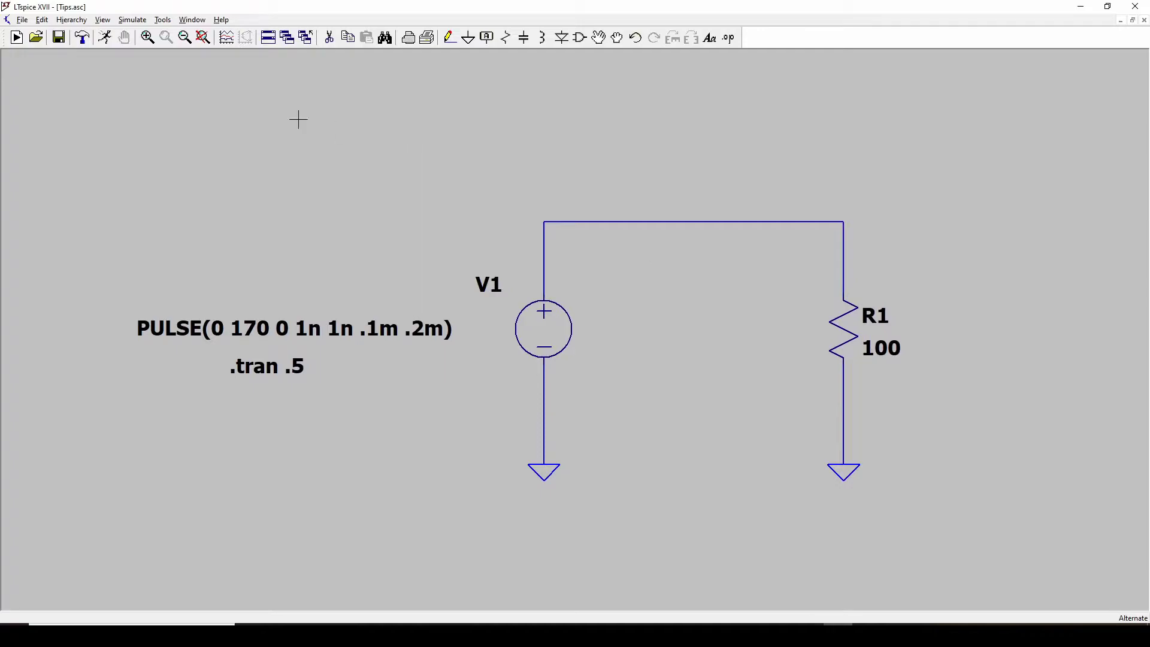
Run the simulation and probe the top wire to plot V(n001).
{"action": "left_click", "coordinate": [107, 35]}
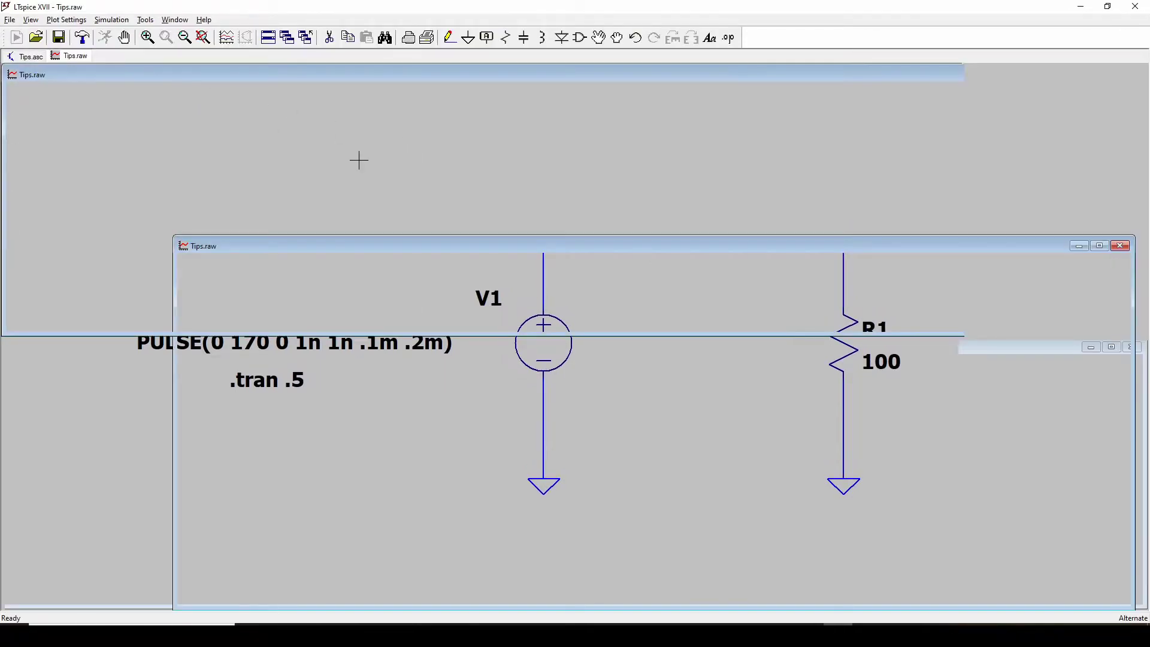
{"action": "left_click", "coordinate": [631, 406]}
{"action": "scroll", "coordinate": [623, 397], "scroll_direction": "up", "scroll_amount": 5}
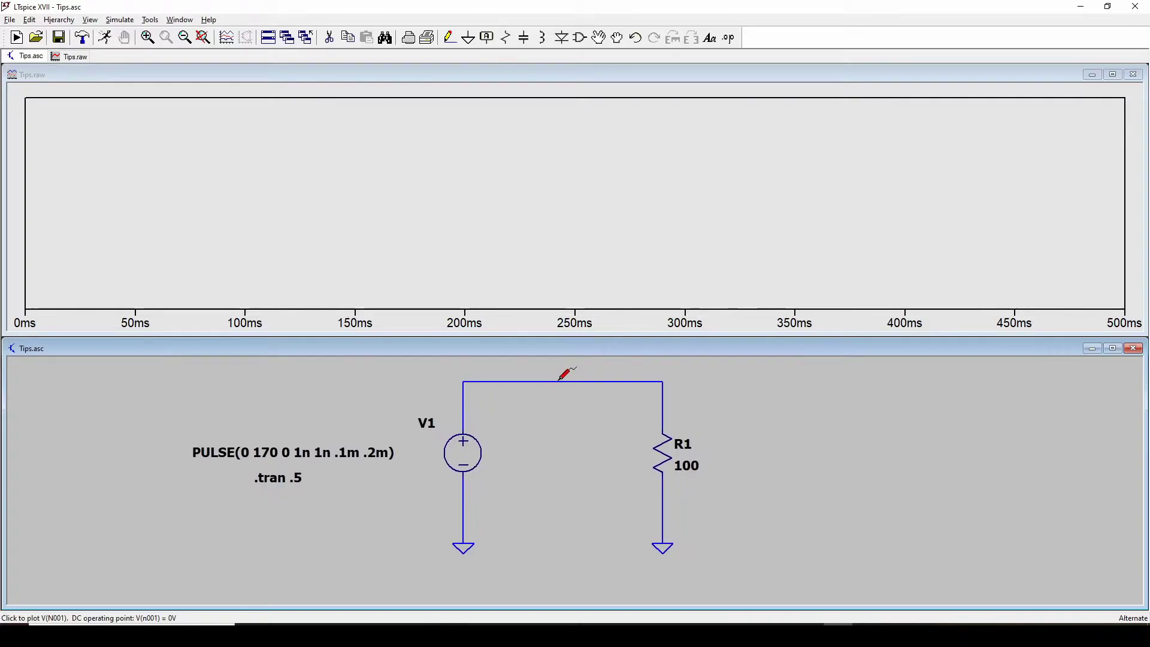
{"action": "left_click", "coordinate": [560, 378]}
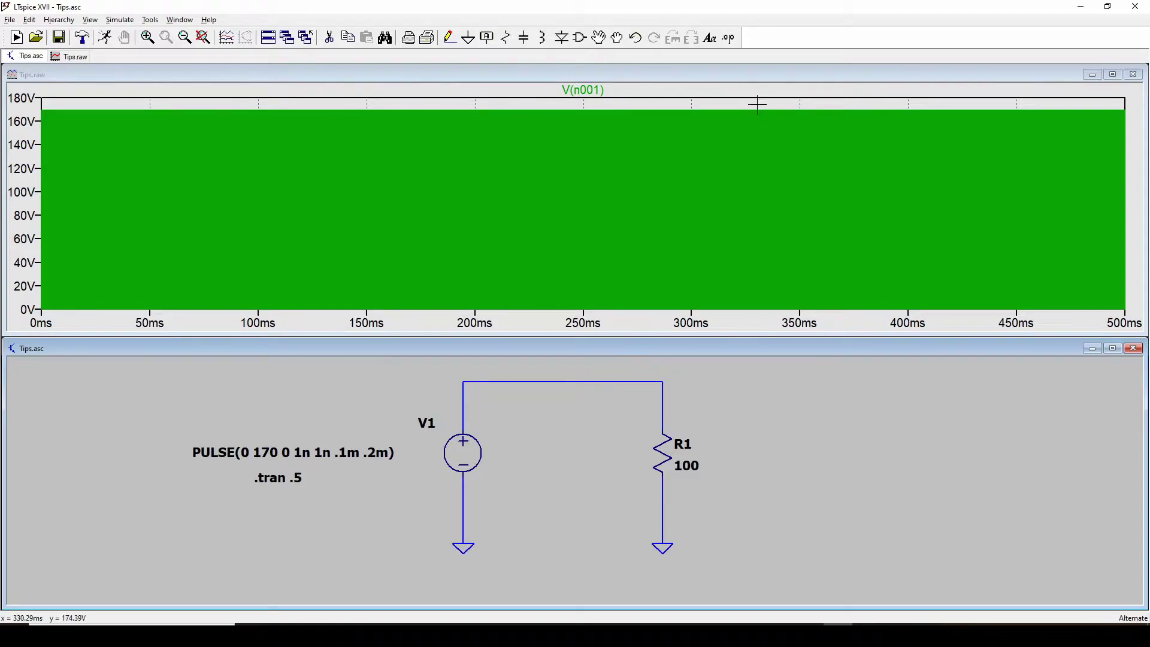
Zoom the trace to about 331.4–333.4 ms, then back to the full 0–500 ms.
{"action": "left_click_drag", "start_coordinate": [758, 101], "coordinate": [770, 311]}
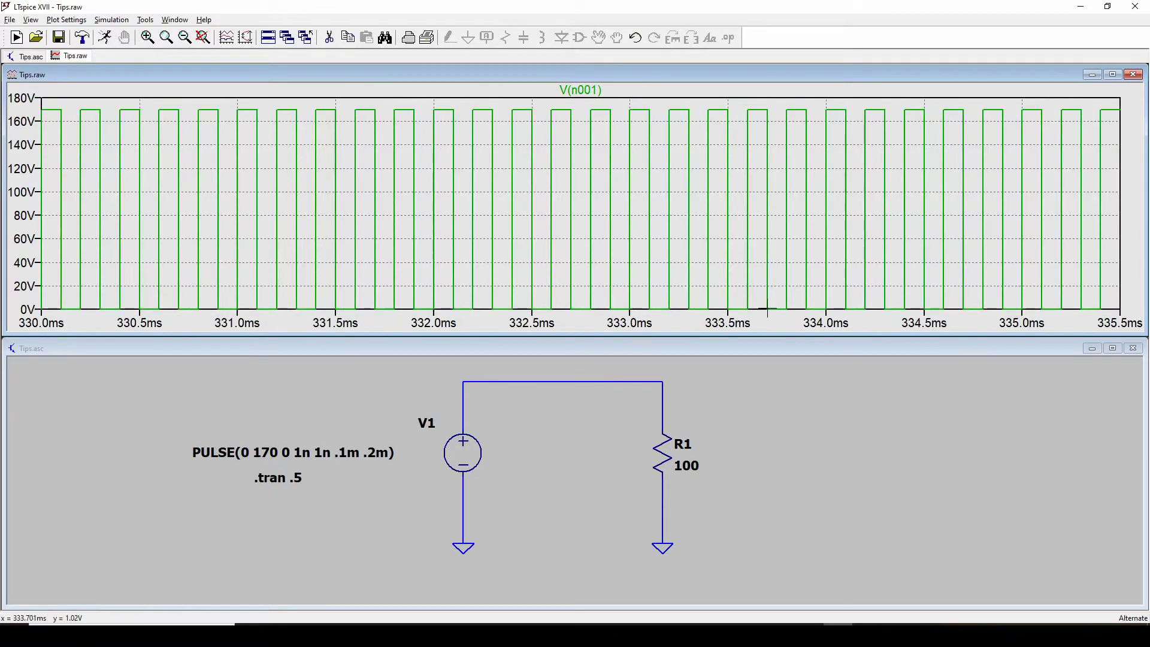
{"action": "left_click_drag", "start_coordinate": [351, 105], "coordinate": [697, 314]}
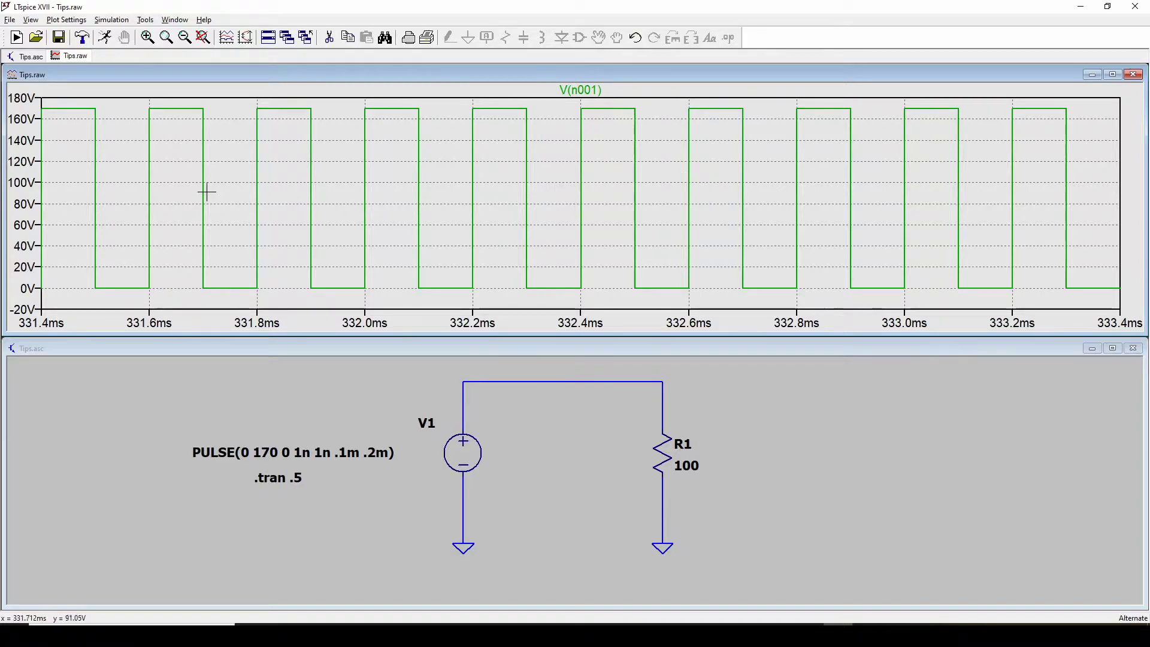
{"action": "left_click", "coordinate": [779, 410]}
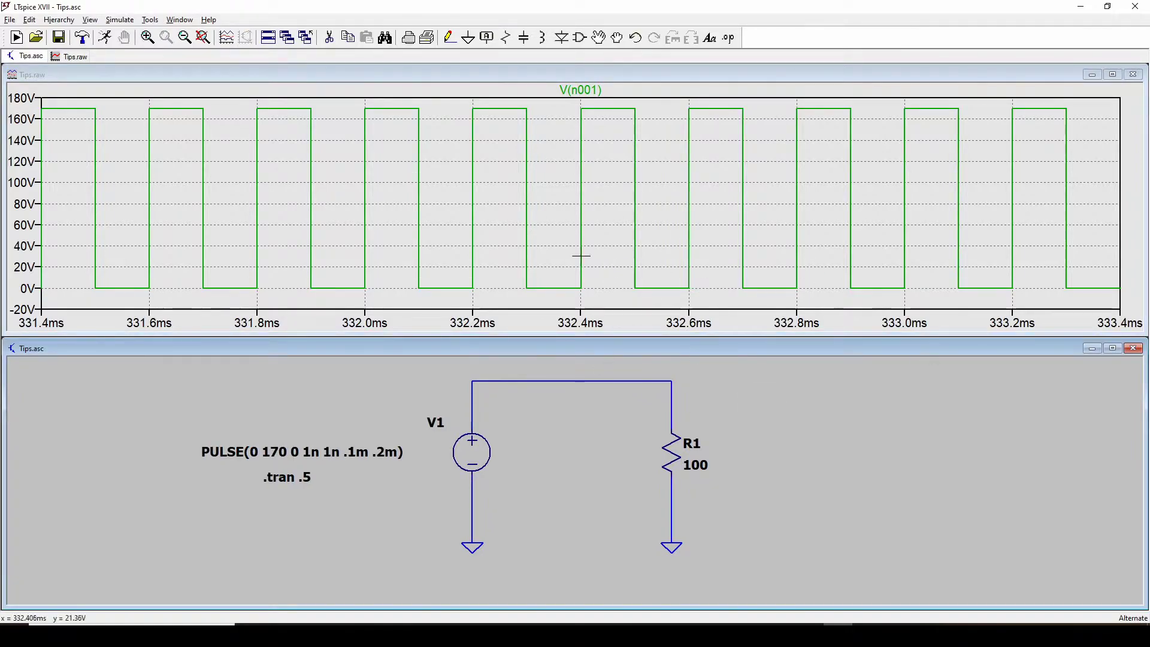
{"action": "left_click", "coordinate": [591, 277]}
{"action": "key", "text": "space"}
{"action": "left_click_drag", "start_coordinate": [375, 531], "coordinate": [617, 532]}
{"action": "scroll", "coordinate": [614, 515], "scroll_direction": "up", "scroll_amount": 1}
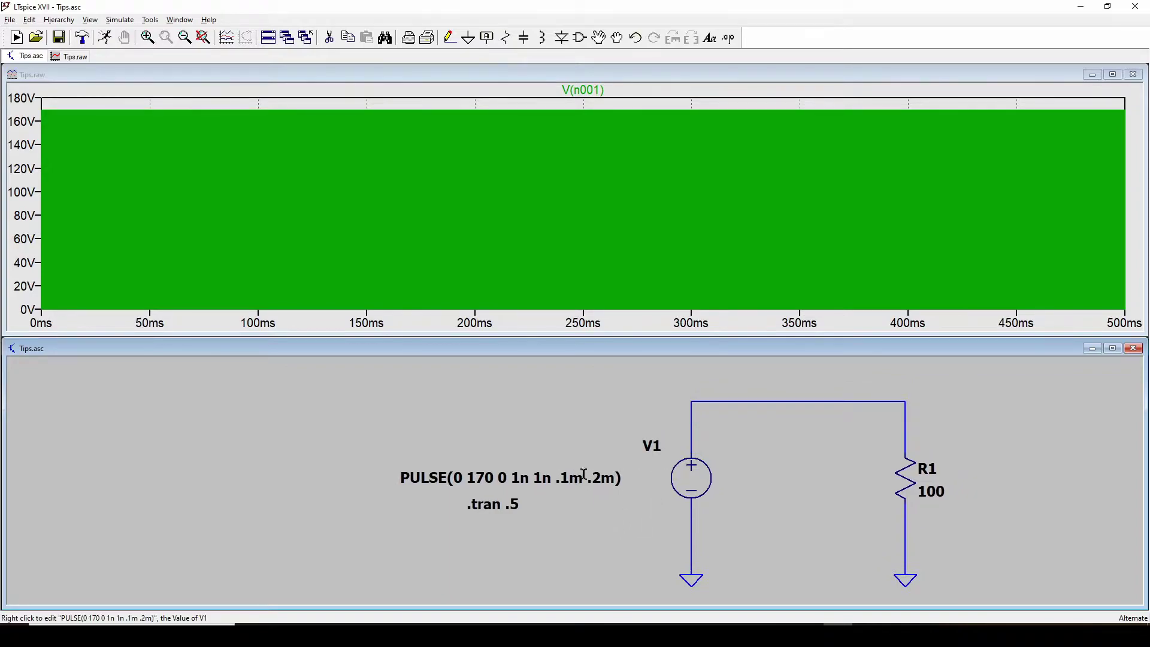
{"action": "left_click_drag", "start_coordinate": [623, 524], "coordinate": [597, 501]}
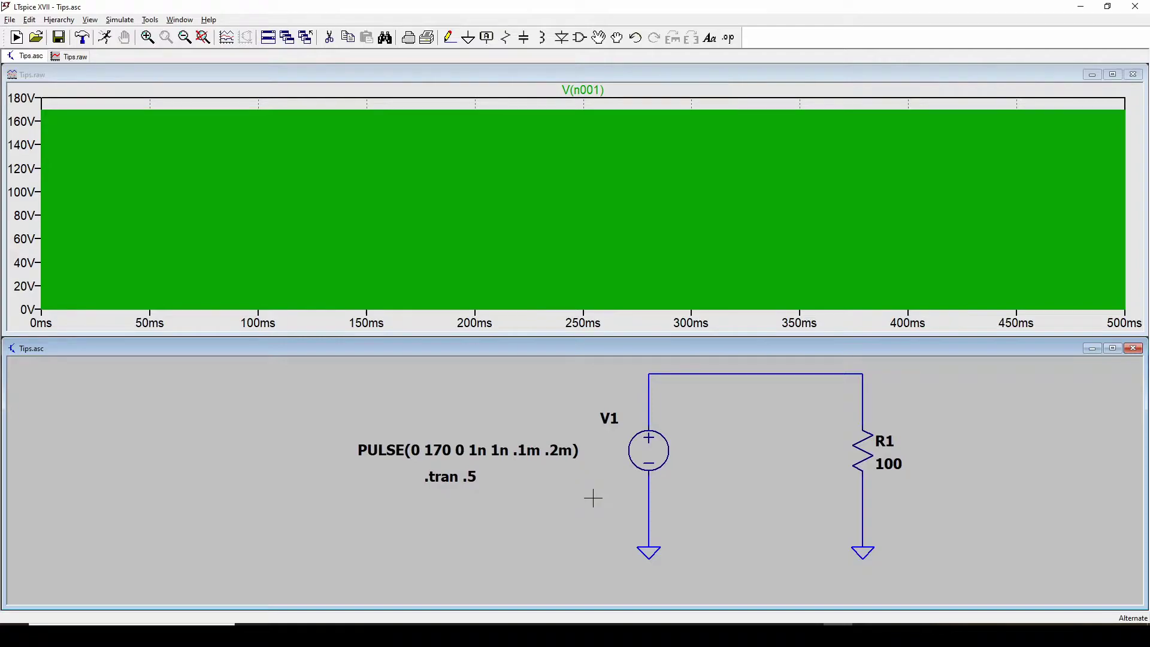
{"action": "left_click_drag", "start_coordinate": [599, 502], "coordinate": [568, 499]}
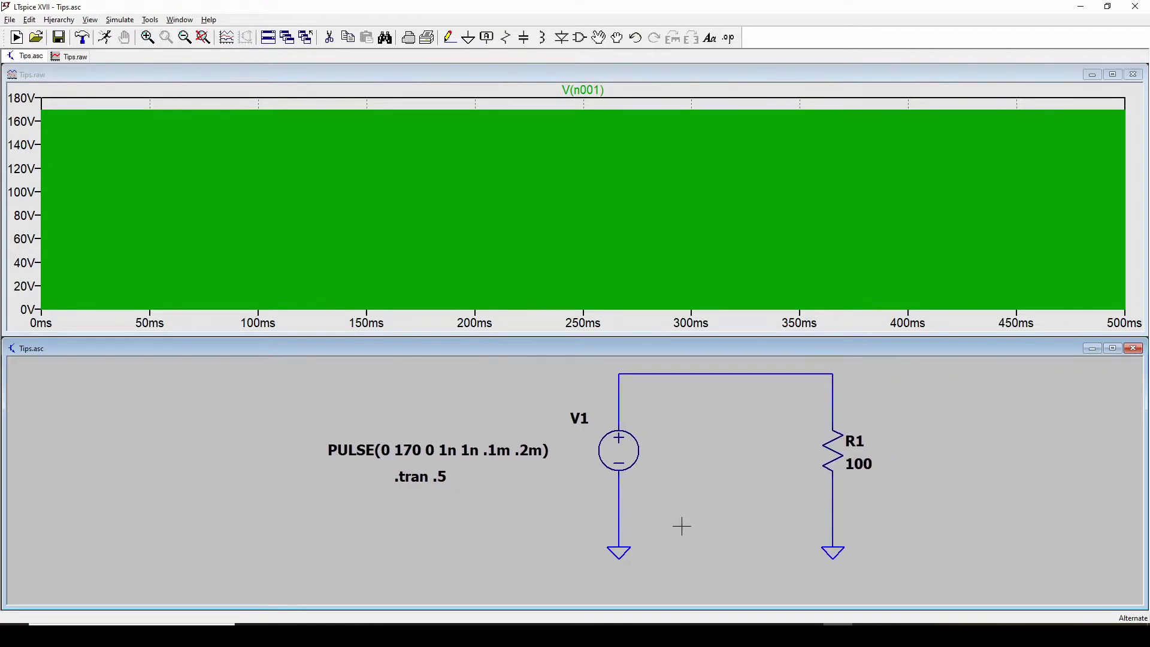
{"action": "scroll", "coordinate": [682, 527], "scroll_direction": "down", "scroll_amount": 1}
{"action": "left_click_drag", "start_coordinate": [803, 507], "coordinate": [799, 502]}
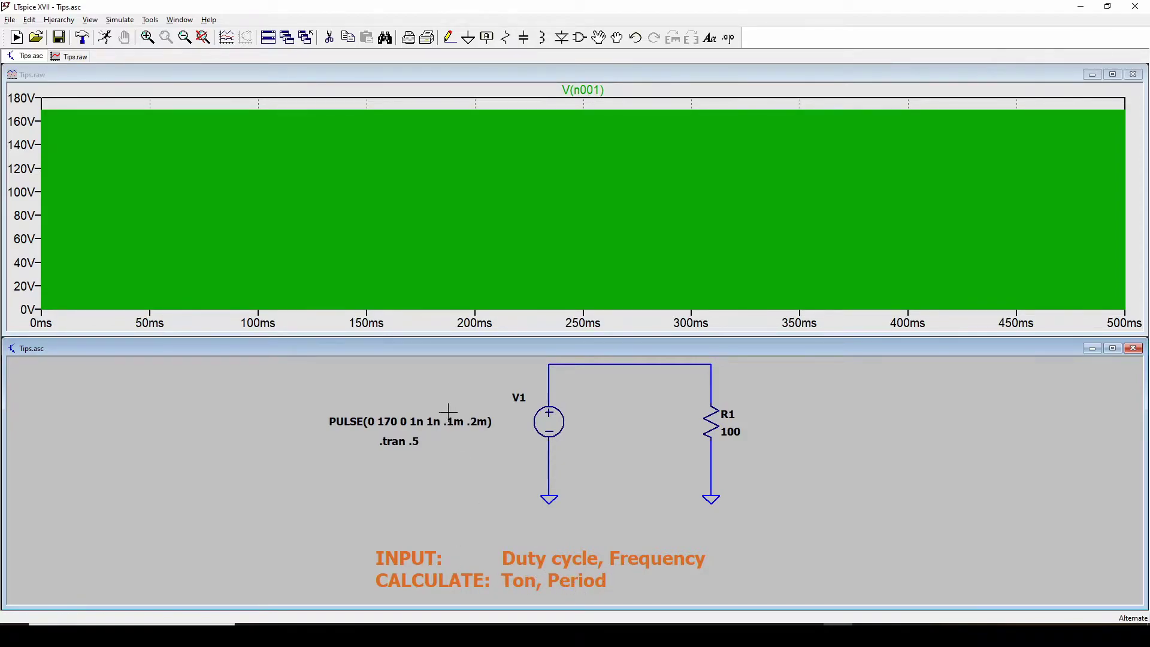
{"action": "scroll", "coordinate": [476, 460], "scroll_direction": "up", "scroll_amount": 1}
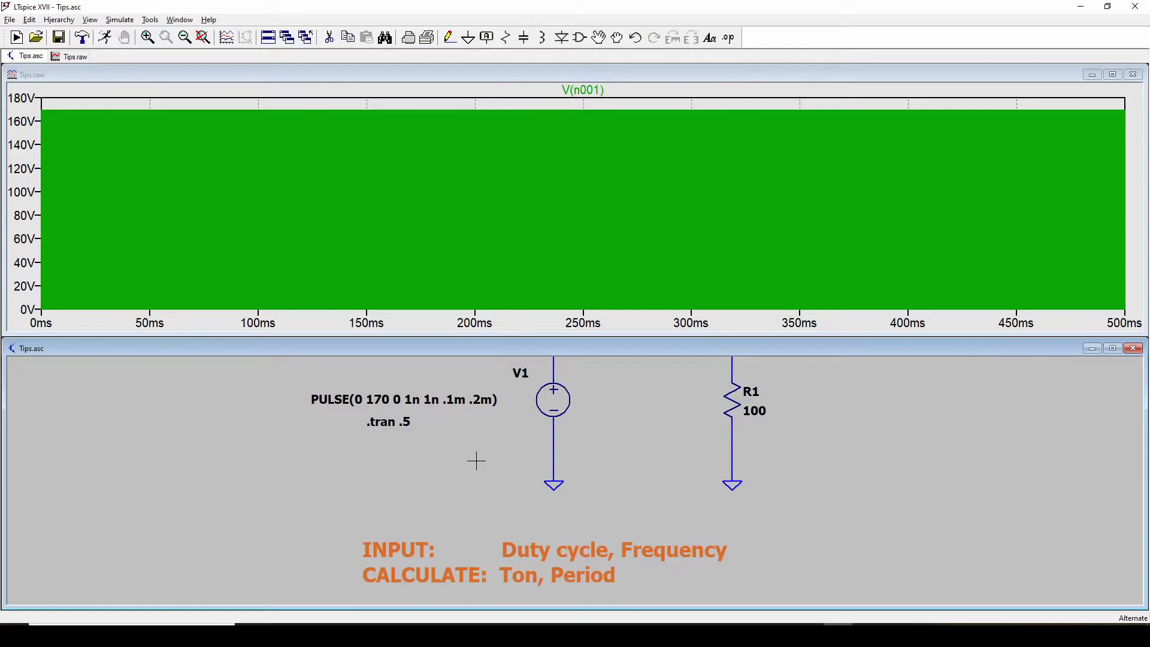
{"action": "scroll", "coordinate": [476, 461], "scroll_direction": "down", "scroll_amount": 2}
{"action": "left_click_drag", "start_coordinate": [469, 475], "coordinate": [458, 481]}
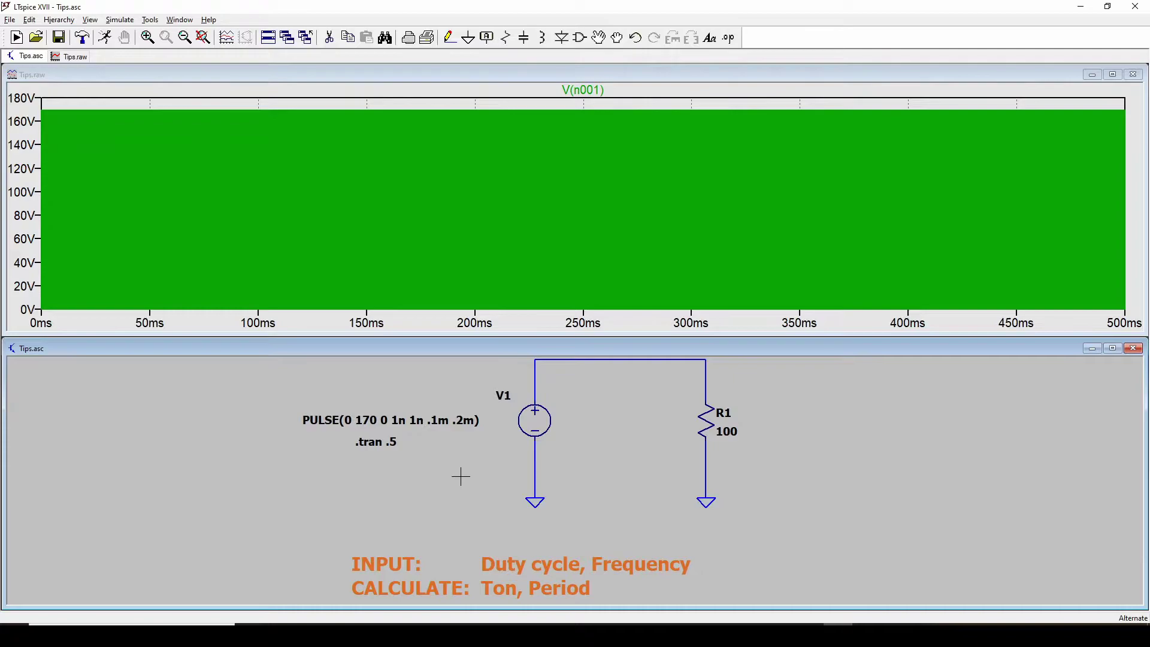
{"action": "left_click_drag", "start_coordinate": [460, 476], "coordinate": [469, 479]}
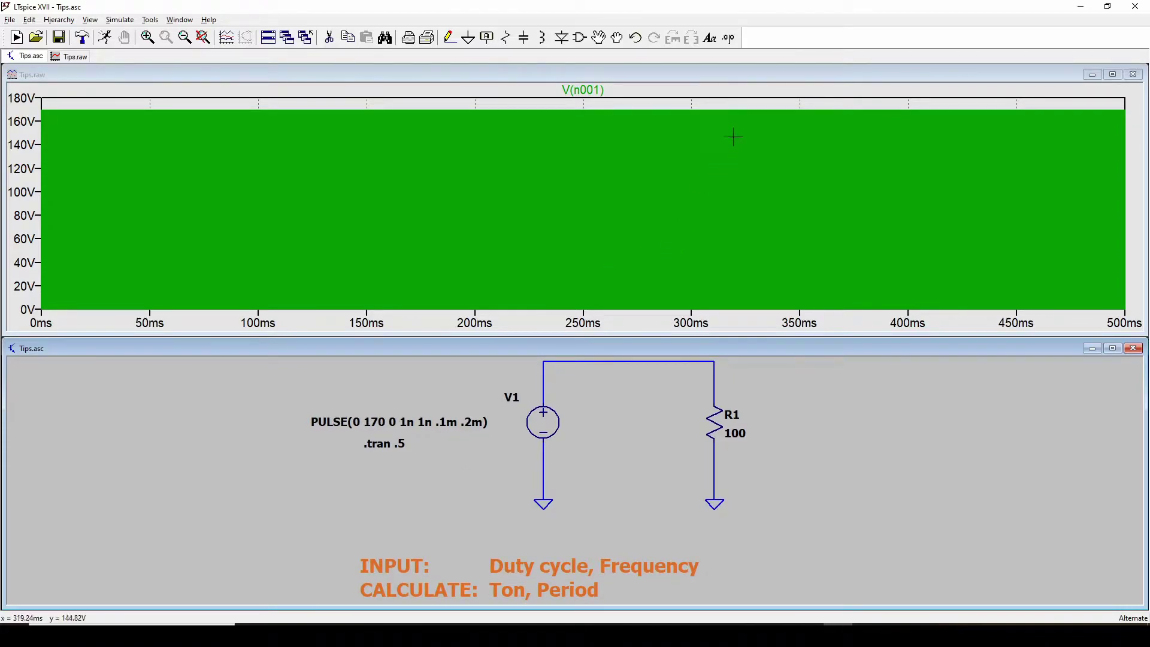
Add a .param duty=50 directive below the .tran line.
{"action": "left_click", "coordinate": [730, 38]}
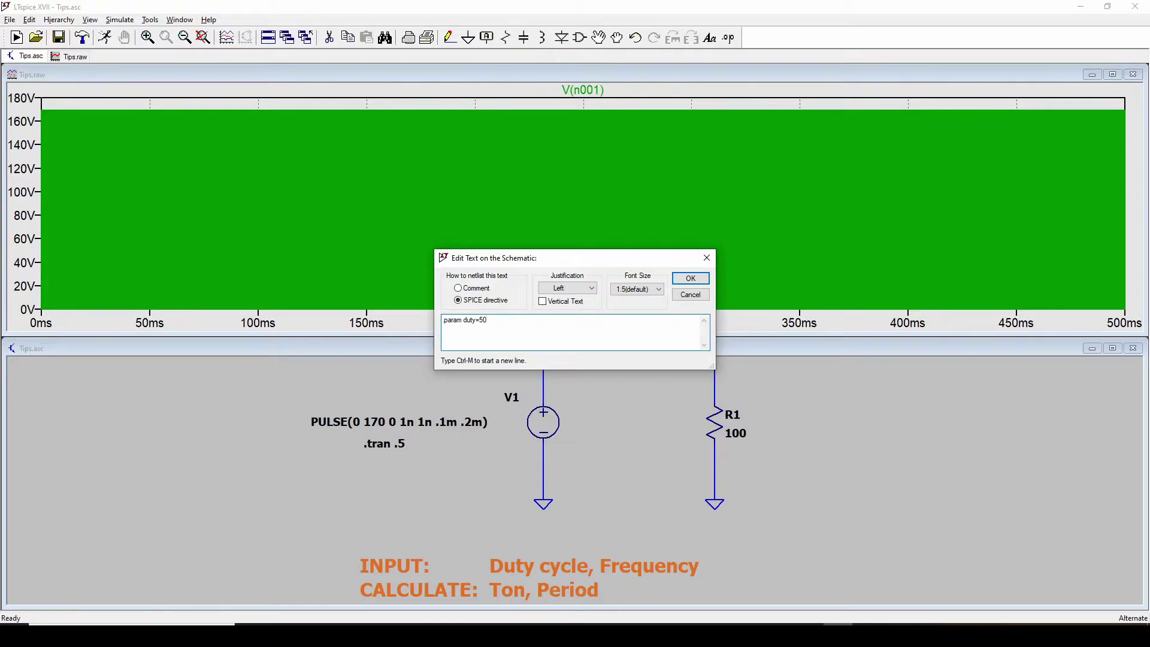
{"action": "left_click", "coordinate": [691, 278]}
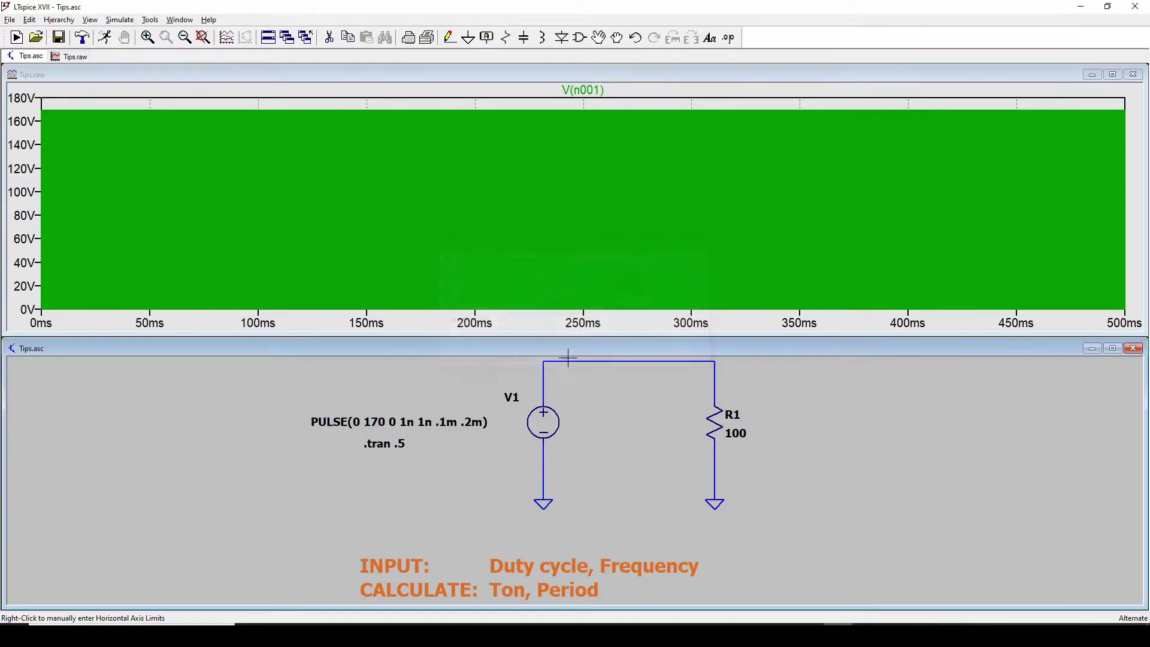
{"action": "left_click", "coordinate": [339, 469]}
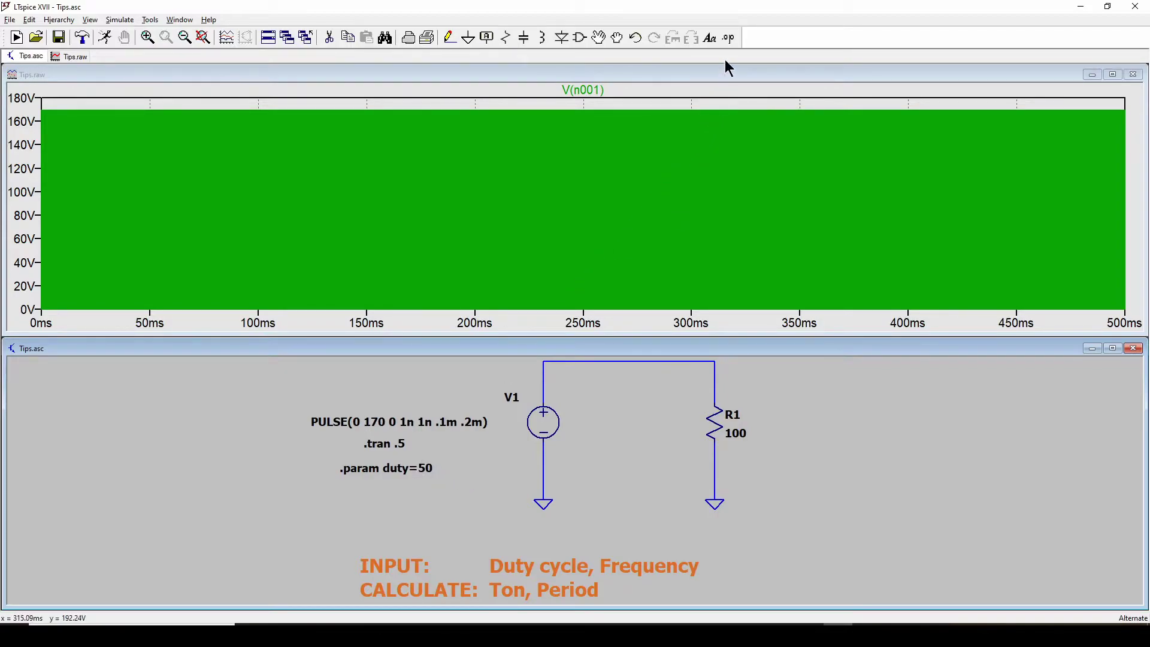
Add a .param freq=5000 directive below the duty line.
{"action": "left_click", "coordinate": [729, 38]}
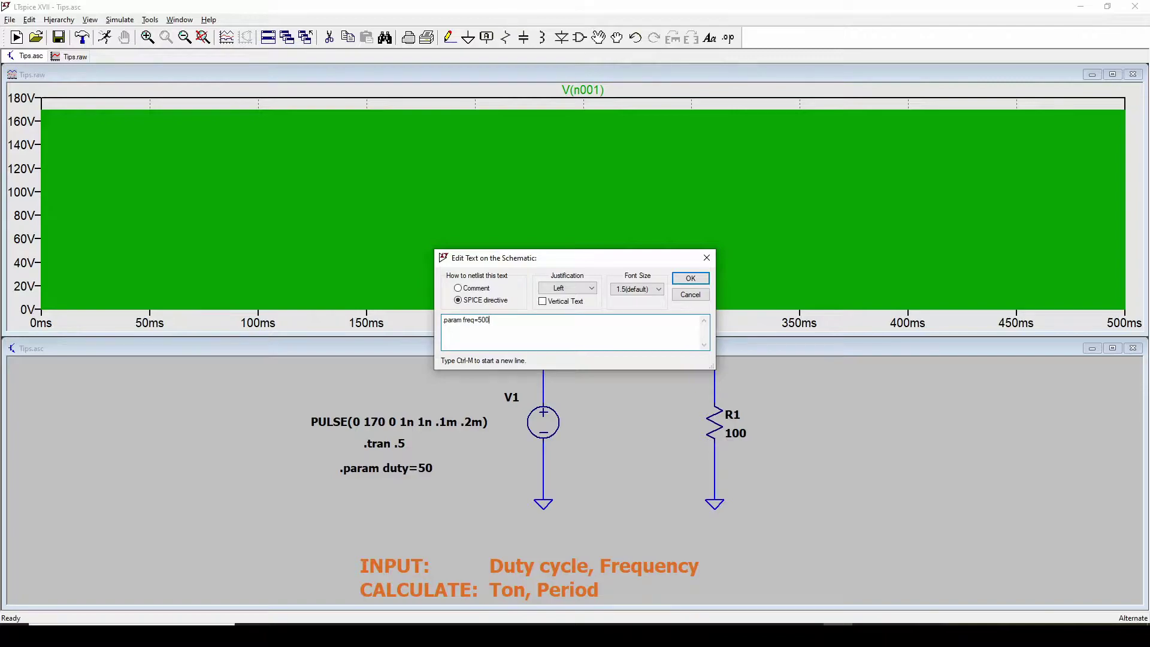
{"action": "left_click", "coordinate": [690, 278]}
{"action": "left_click", "coordinate": [340, 484]}
{"action": "left_click_drag", "start_coordinate": [399, 509], "coordinate": [424, 435]}
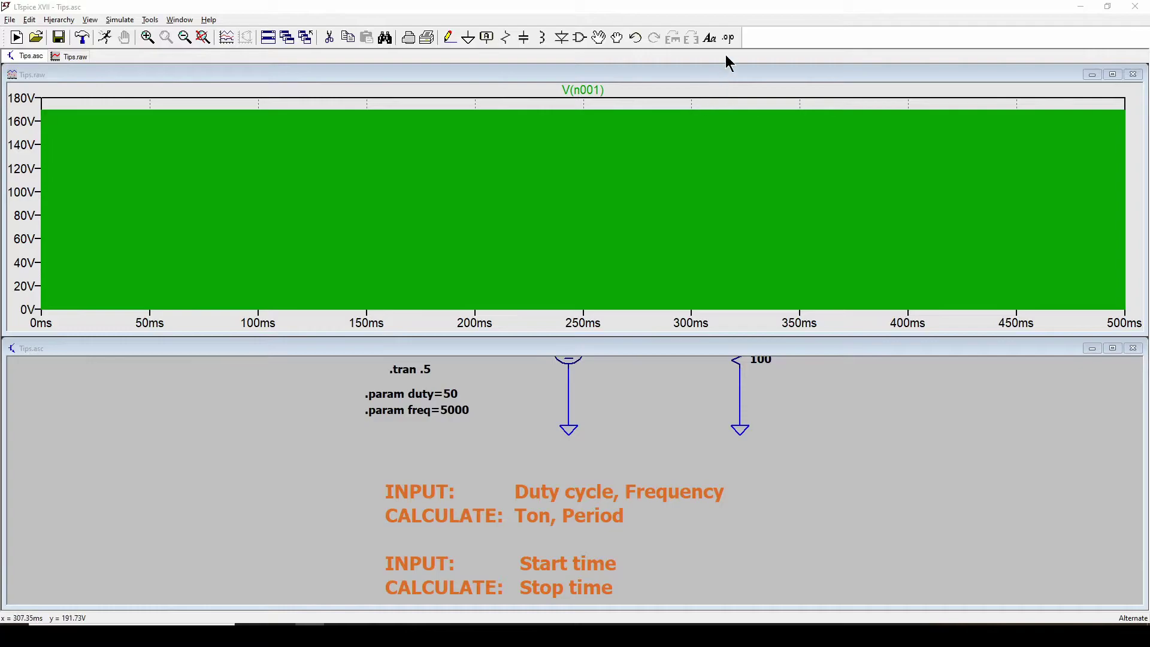
{"action": "left_click", "coordinate": [729, 37]}
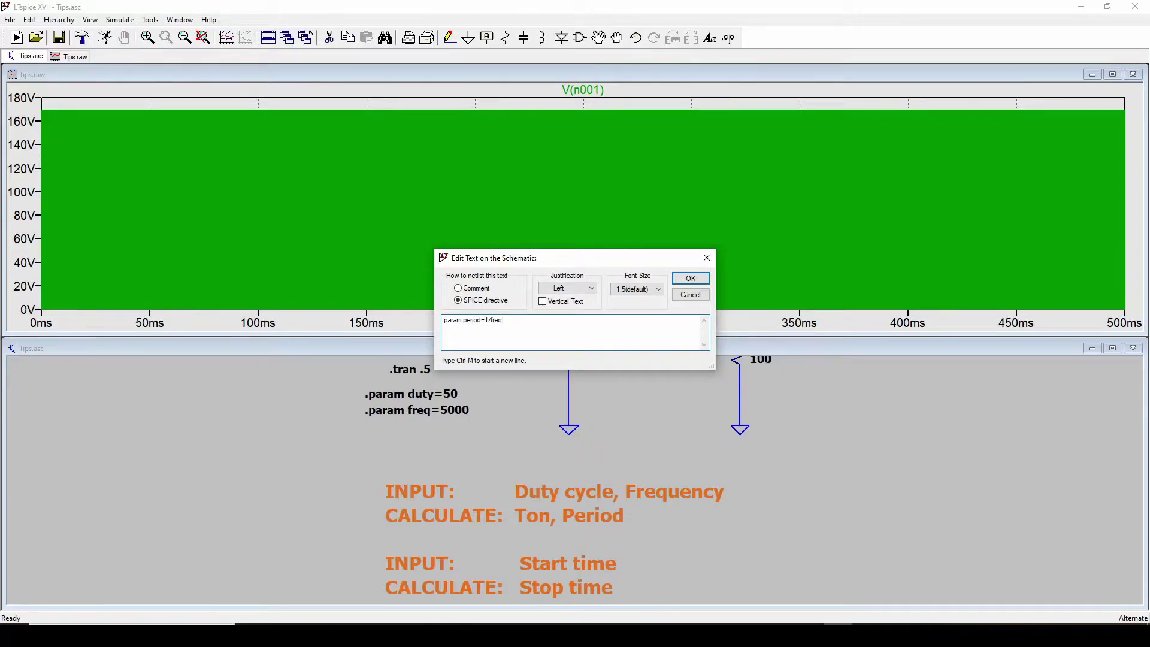
Place .param period=1/freq, then .param TON=period*.01*duty beneath it.
{"action": "left_click", "coordinate": [687, 280]}
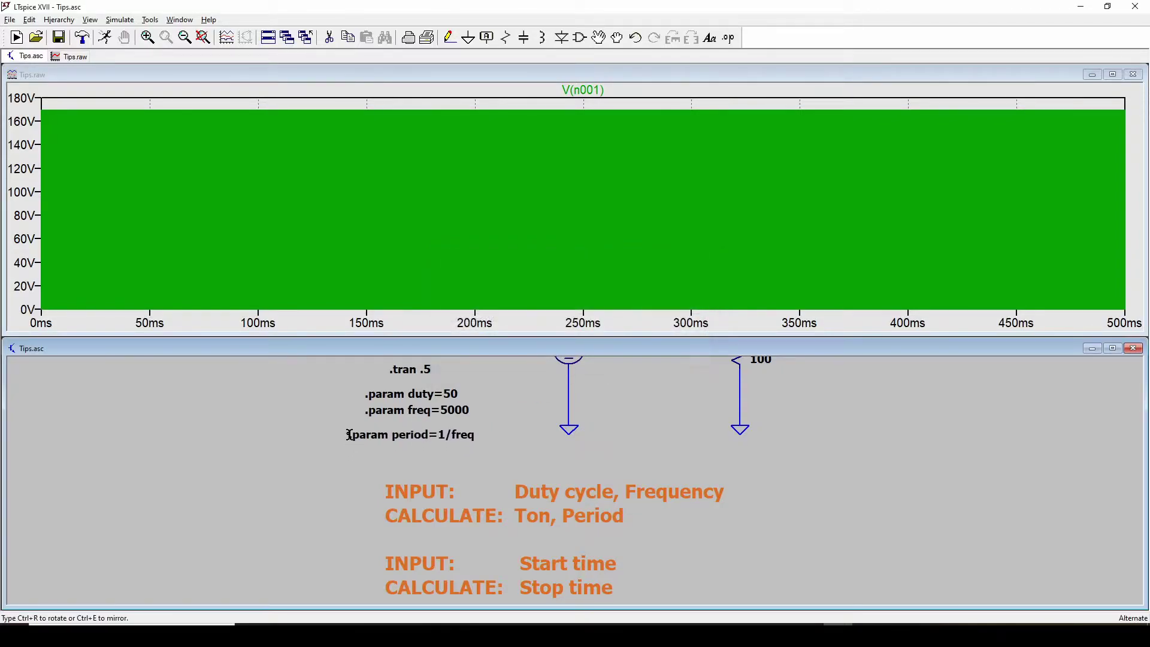
{"action": "left_click", "coordinate": [358, 431]}
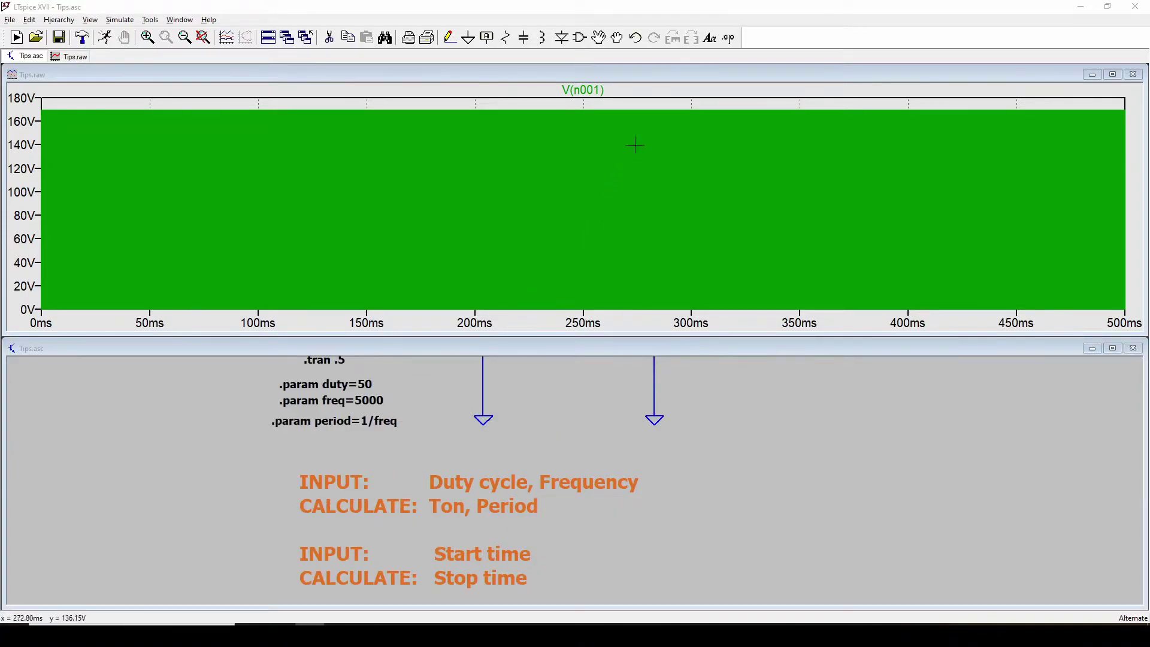
{"action": "left_click", "coordinate": [729, 39]}
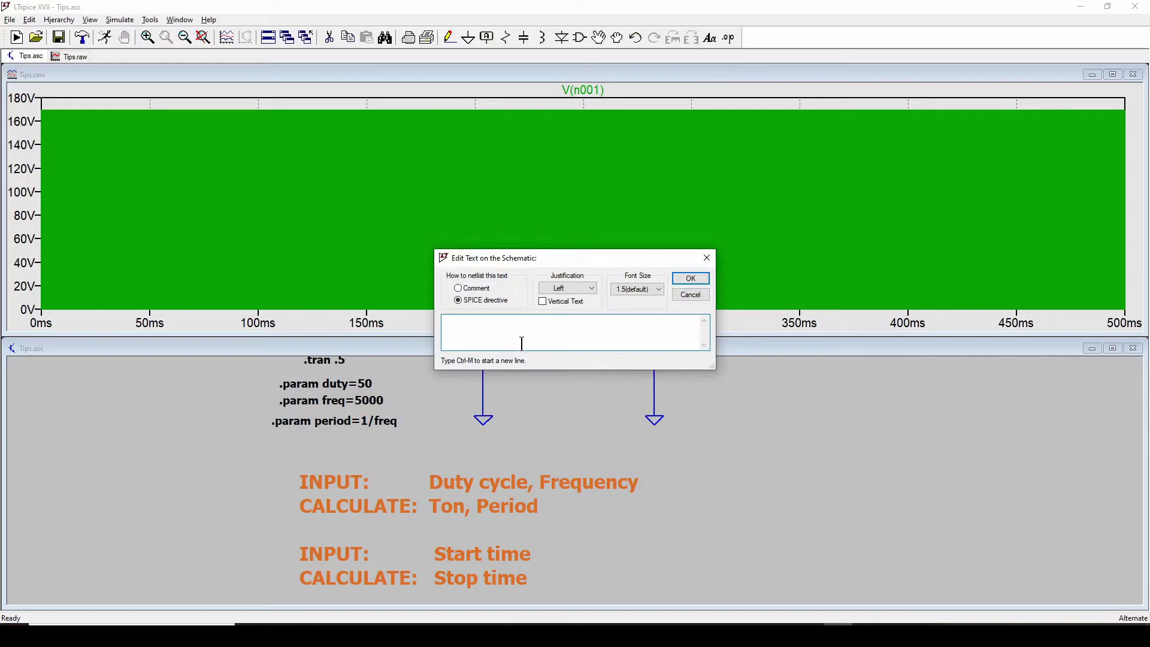
{"action": "type", "text": ".param TON=period*.01*duty"}
{"action": "left_click", "coordinate": [691, 280]}
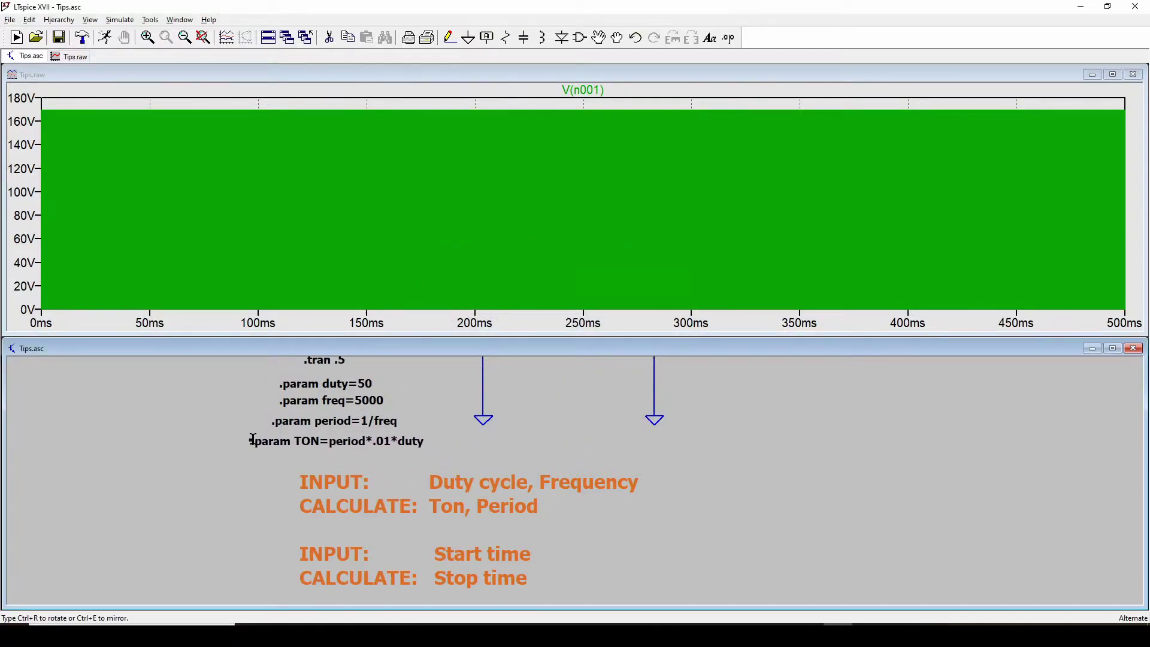
{"action": "left_click", "coordinate": [252, 441]}
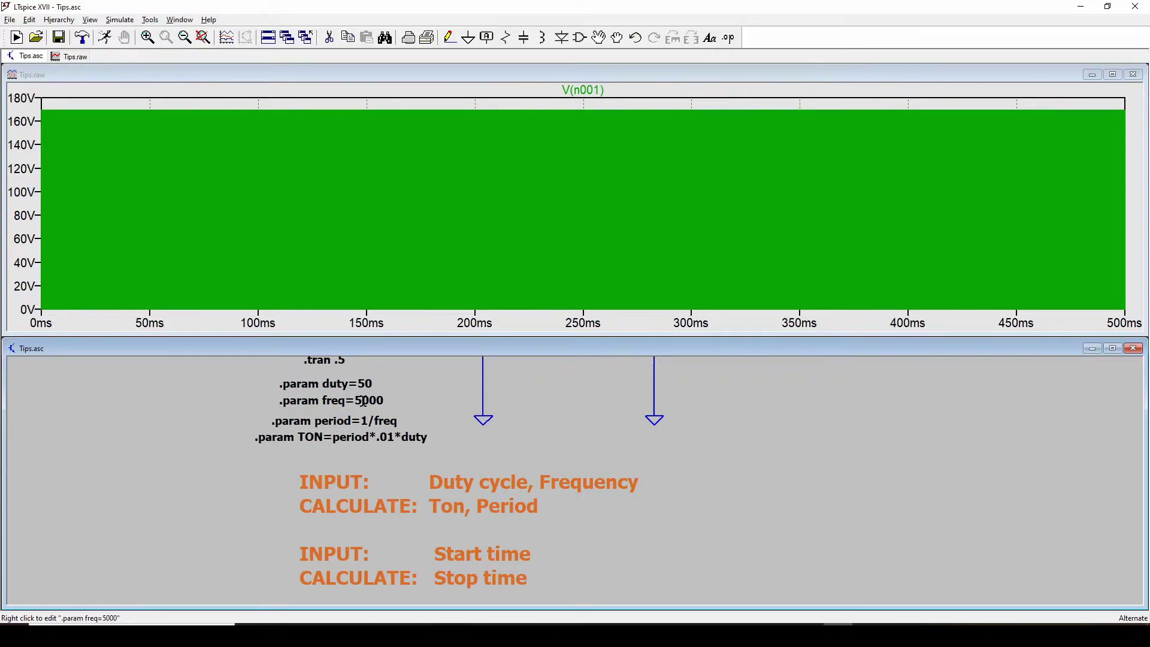
{"action": "left_click_drag", "start_coordinate": [406, 401], "coordinate": [339, 462]}
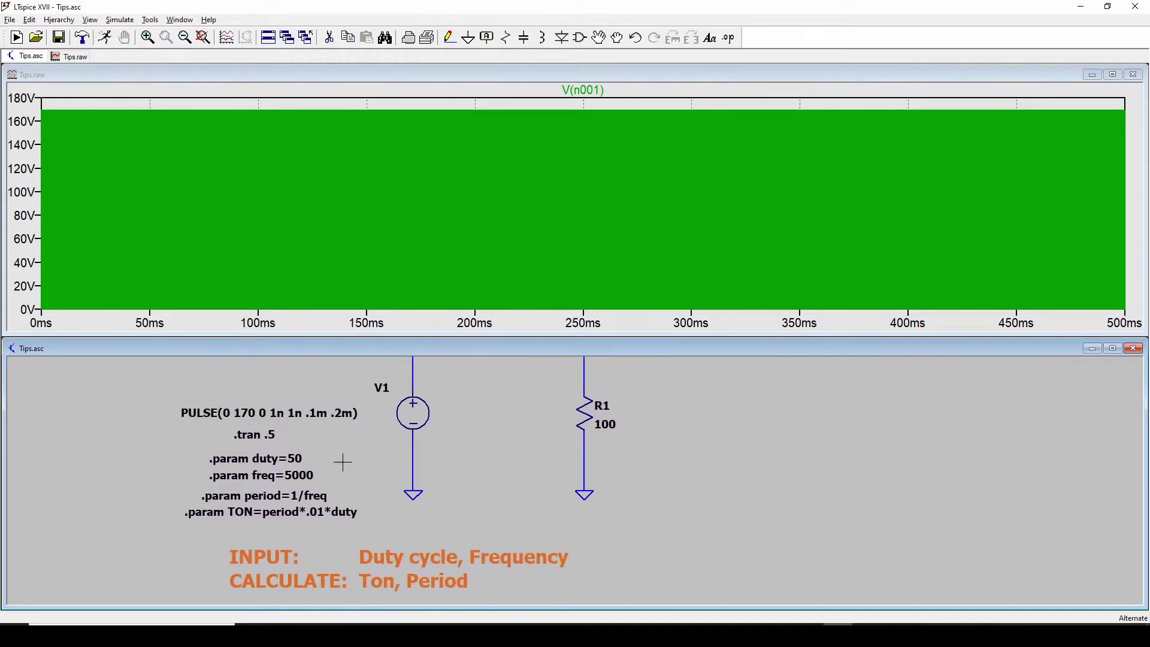
Set V1's pulse on-time to {TON} and period to {period}.
{"action": "right_click", "coordinate": [417, 408]}
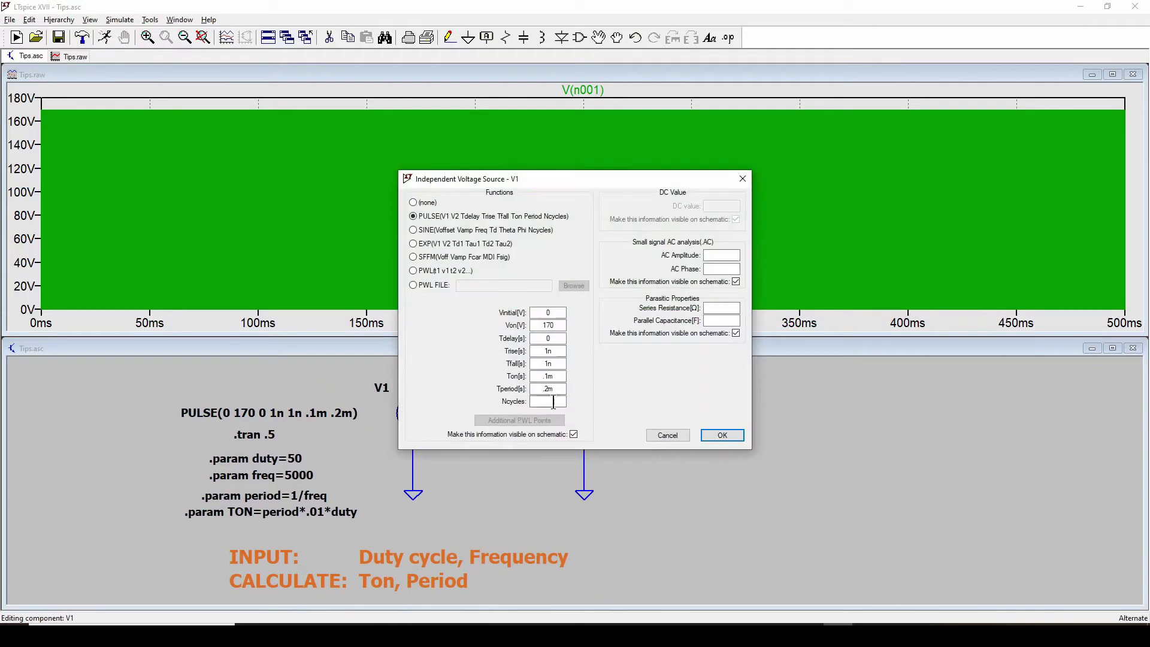
{"action": "left_click", "coordinate": [558, 376]}
{"action": "double_click", "coordinate": [562, 376]}
{"action": "type", "text": "{TON}"}
{"action": "key", "text": "Tab"}
{"action": "type", "text": "{period}"}
{"action": "left_click", "coordinate": [721, 436]}
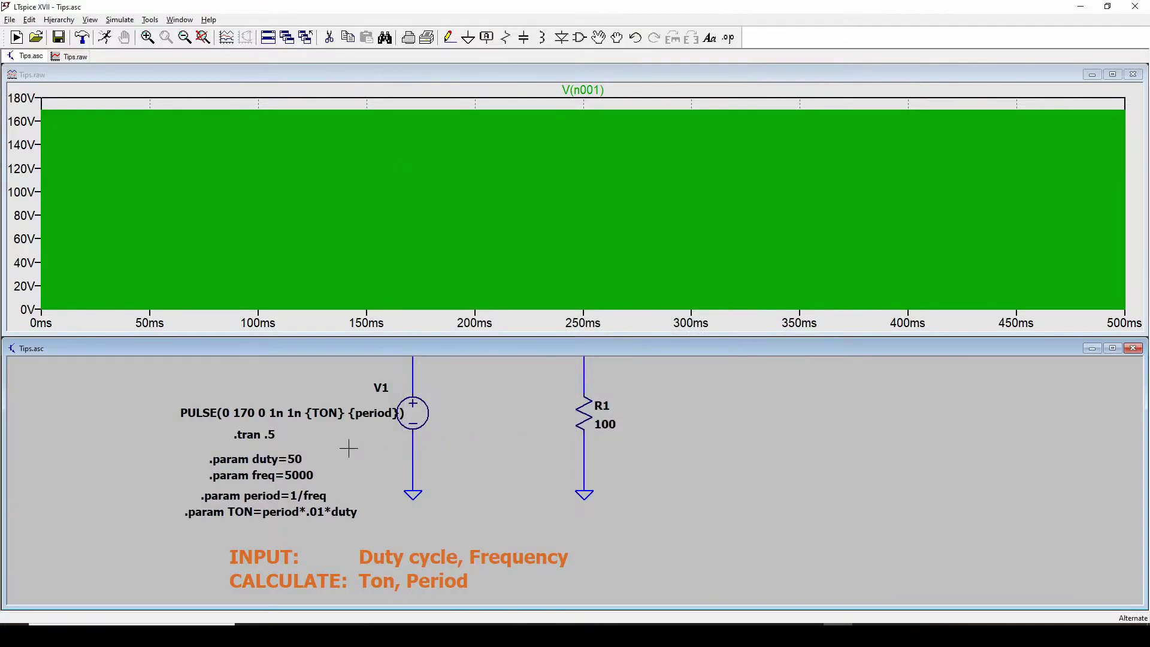
Move the PULSE label to a tidier position next to V1.
{"action": "left_click", "coordinate": [599, 35]}
{"action": "left_click", "coordinate": [181, 412]}
{"action": "left_click", "coordinate": [157, 409]}
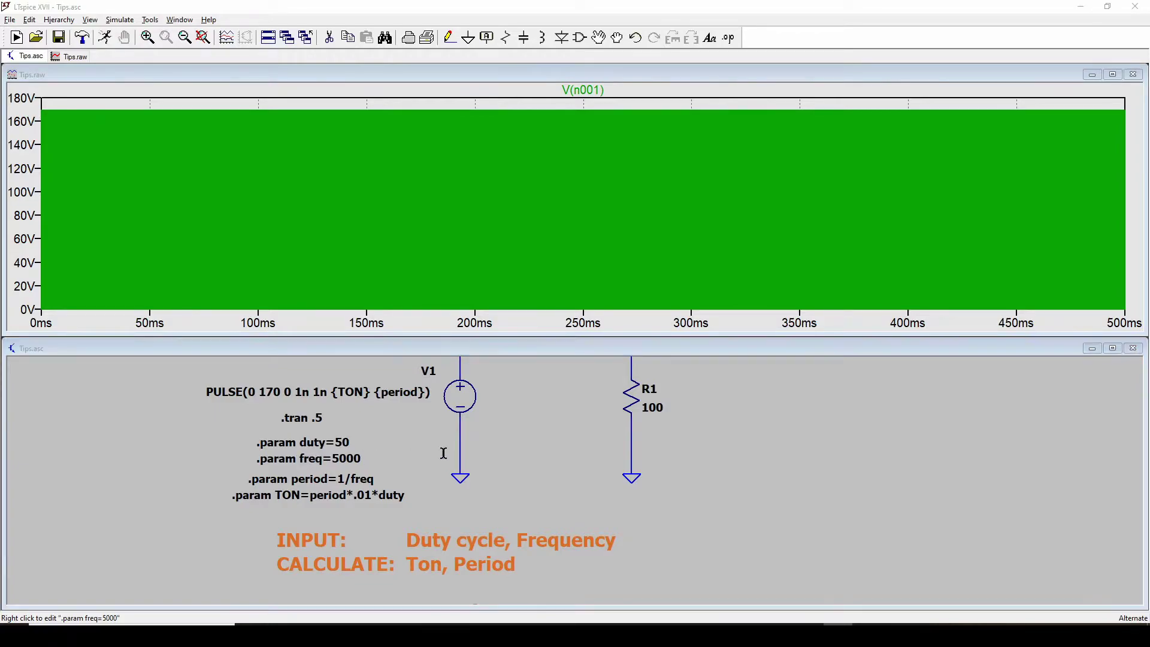
Change .param freq from 5000 to 500 and re-run the simulation.
{"action": "right_click", "coordinate": [312, 461]}
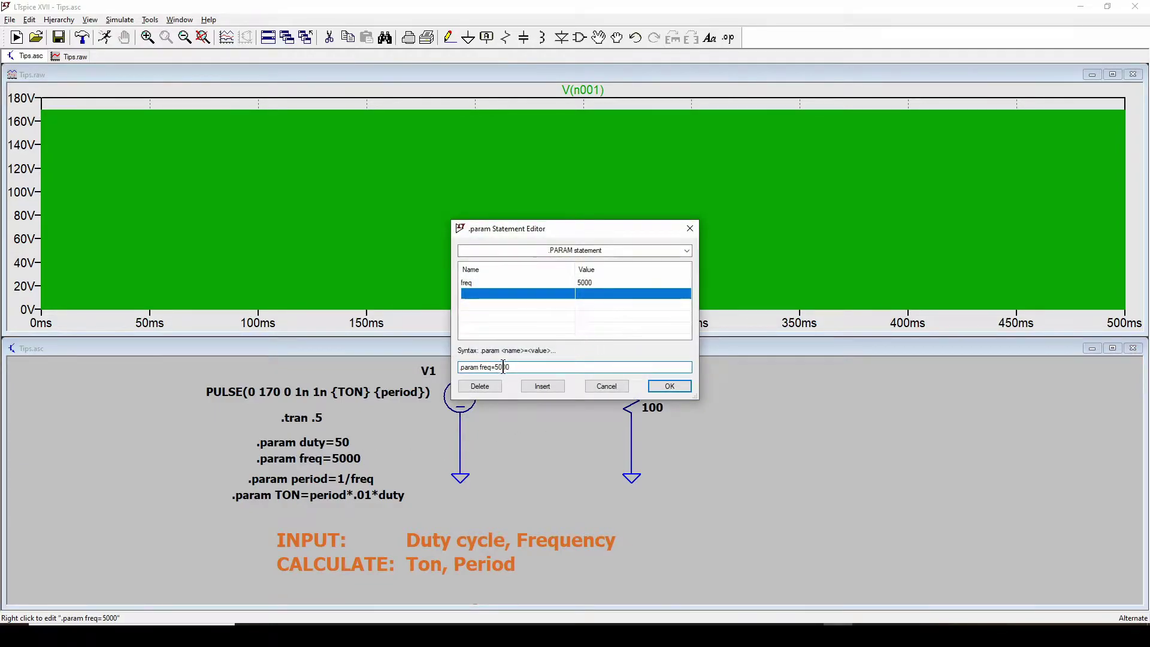
{"action": "key", "text": "BackSpace"}
{"action": "left_click", "coordinate": [669, 386]}
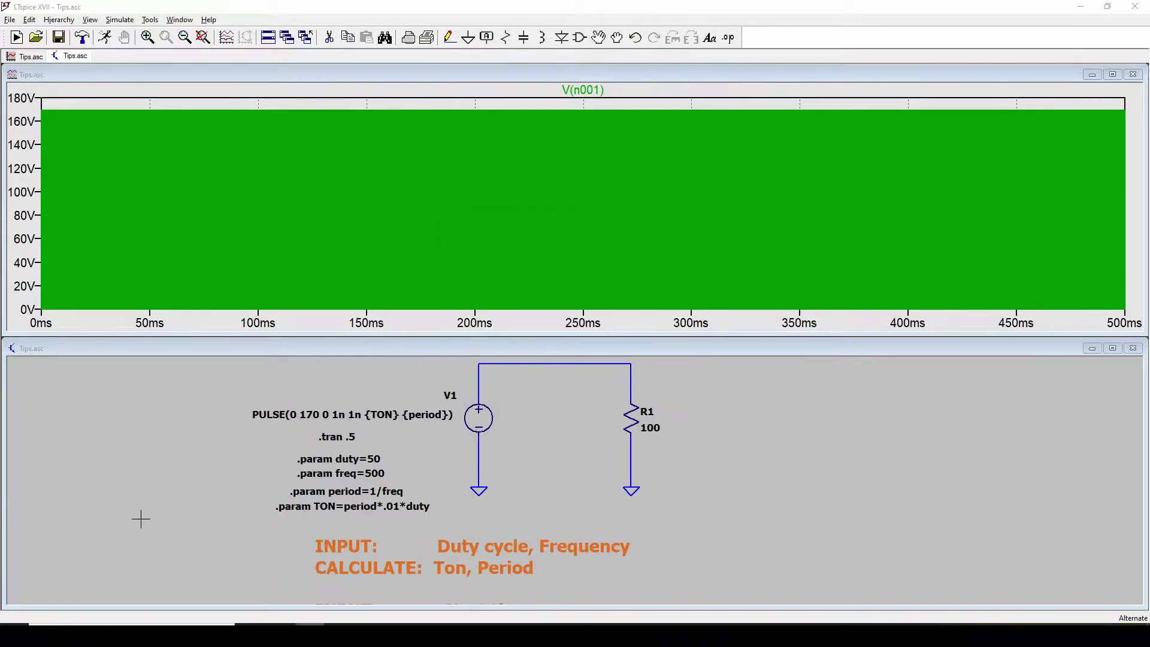
{"action": "left_click", "coordinate": [105, 37]}
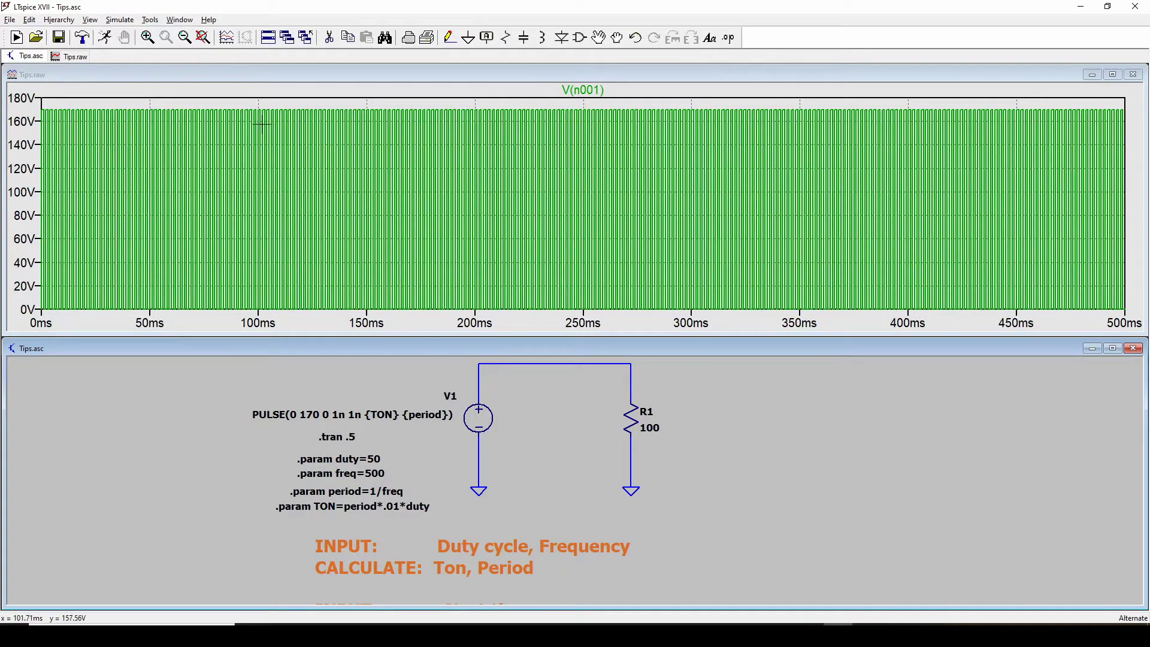
{"action": "left_click_drag", "start_coordinate": [267, 107], "coordinate": [348, 311]}
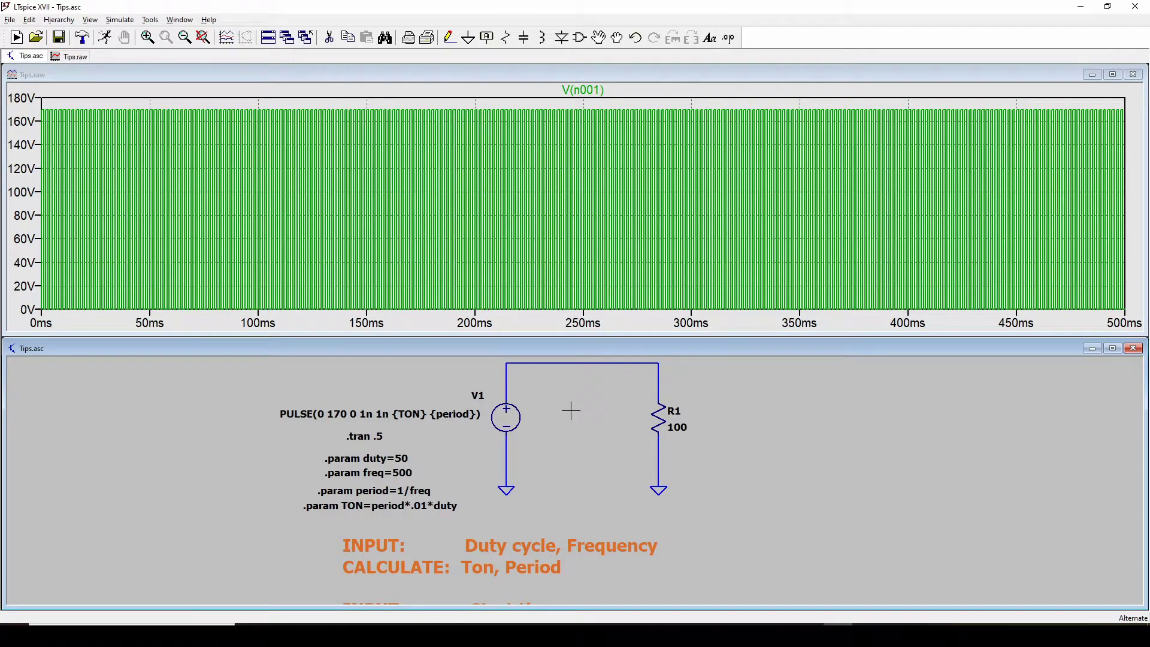
{"action": "left_click_drag", "start_coordinate": [591, 414], "coordinate": [609, 413]}
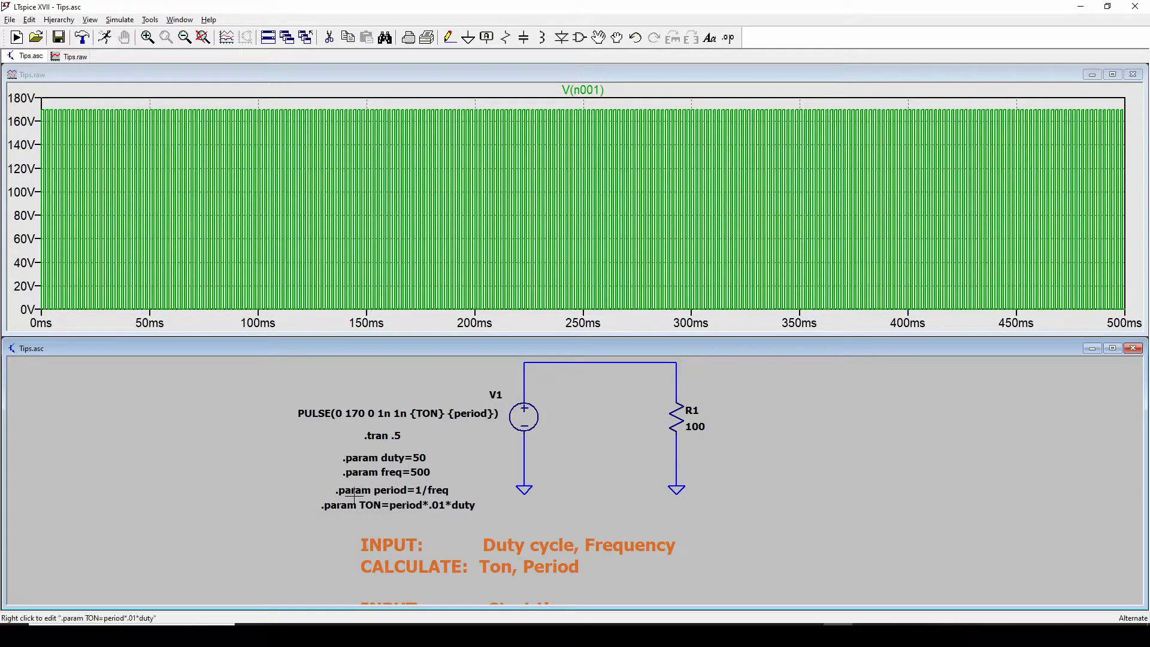
{"action": "left_click_drag", "start_coordinate": [553, 474], "coordinate": [571, 476]}
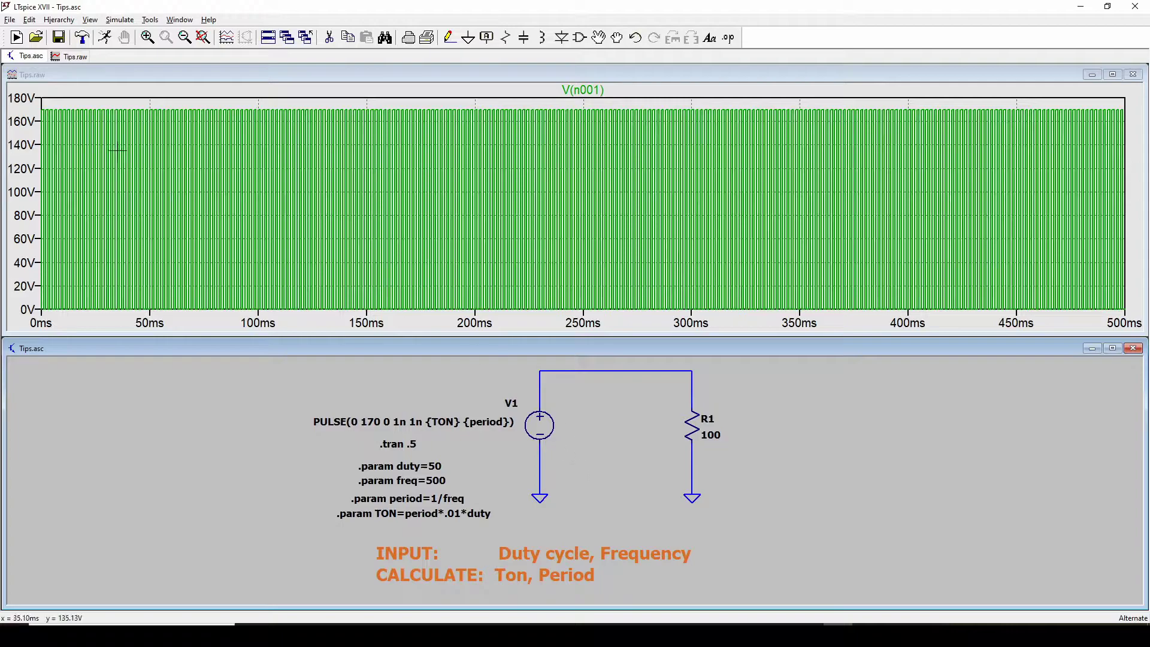
Set the transient's time to start saving data to .4 s and re-run.
{"action": "left_click", "coordinate": [119, 20]}
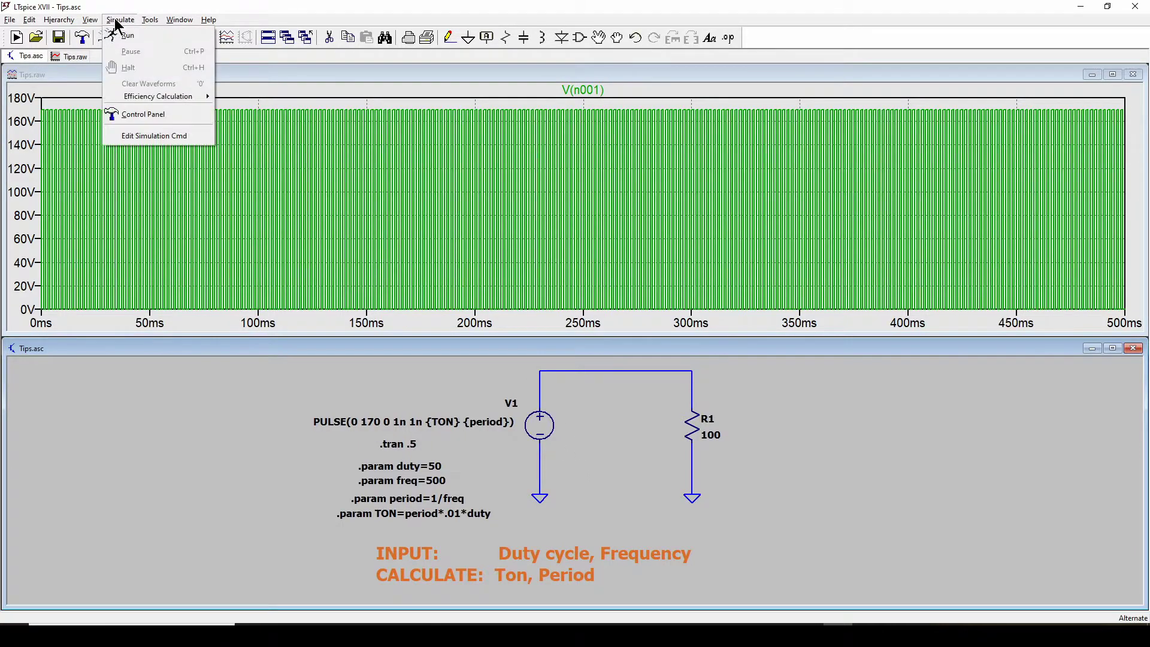
{"action": "left_click", "coordinate": [149, 136]}
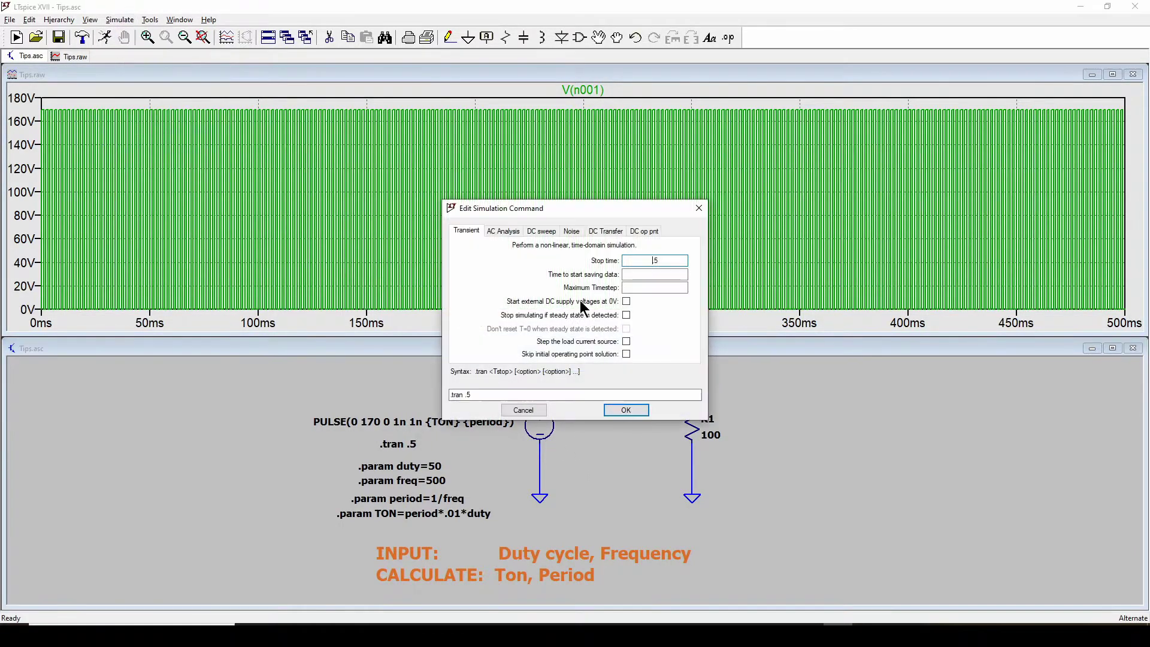
{"action": "left_click_drag", "start_coordinate": [613, 199], "coordinate": [564, 219]}
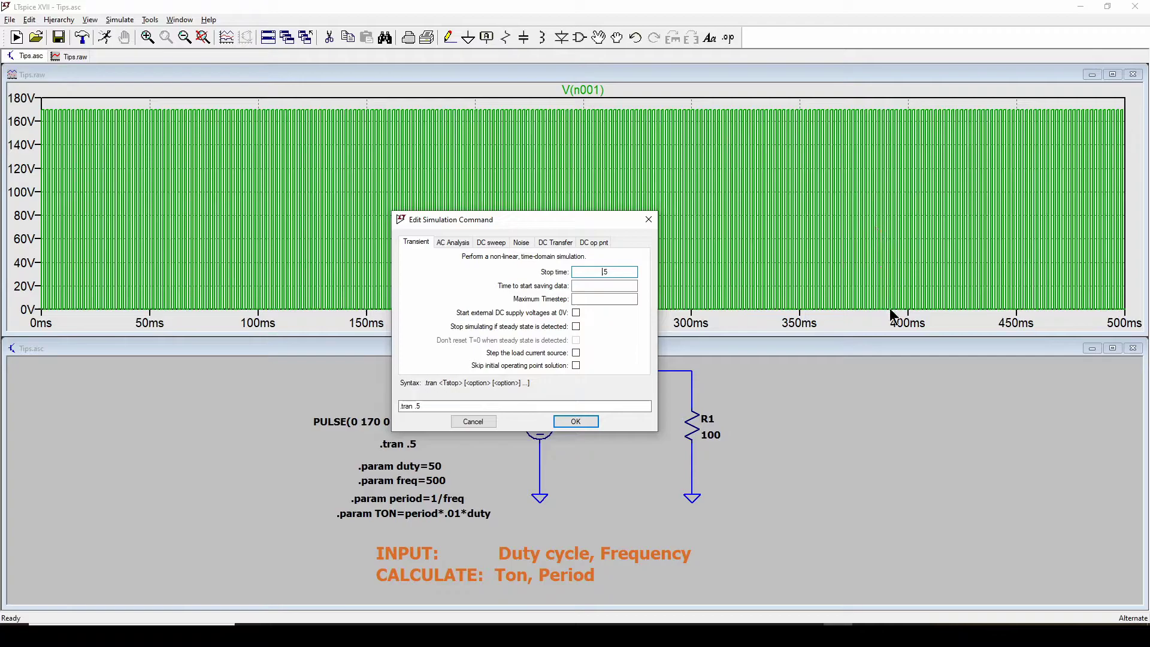
{"action": "left_click", "coordinate": [610, 286]}
{"action": "type", "text": ".4"}
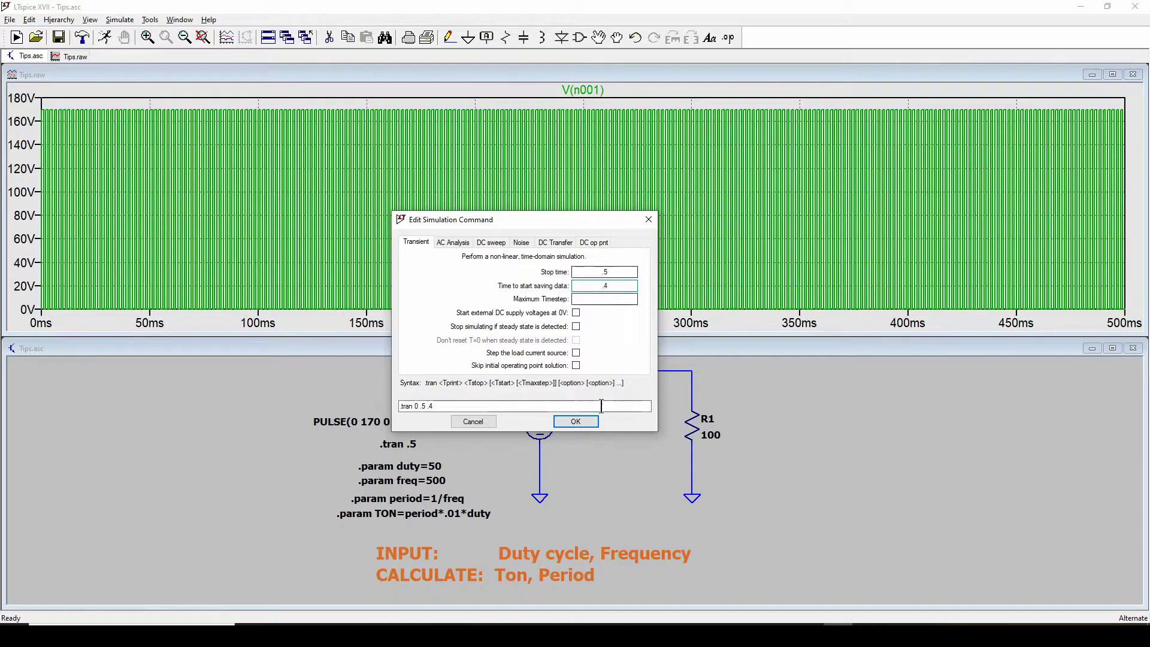
{"action": "left_click", "coordinate": [576, 421]}
{"action": "left_click", "coordinate": [107, 34]}
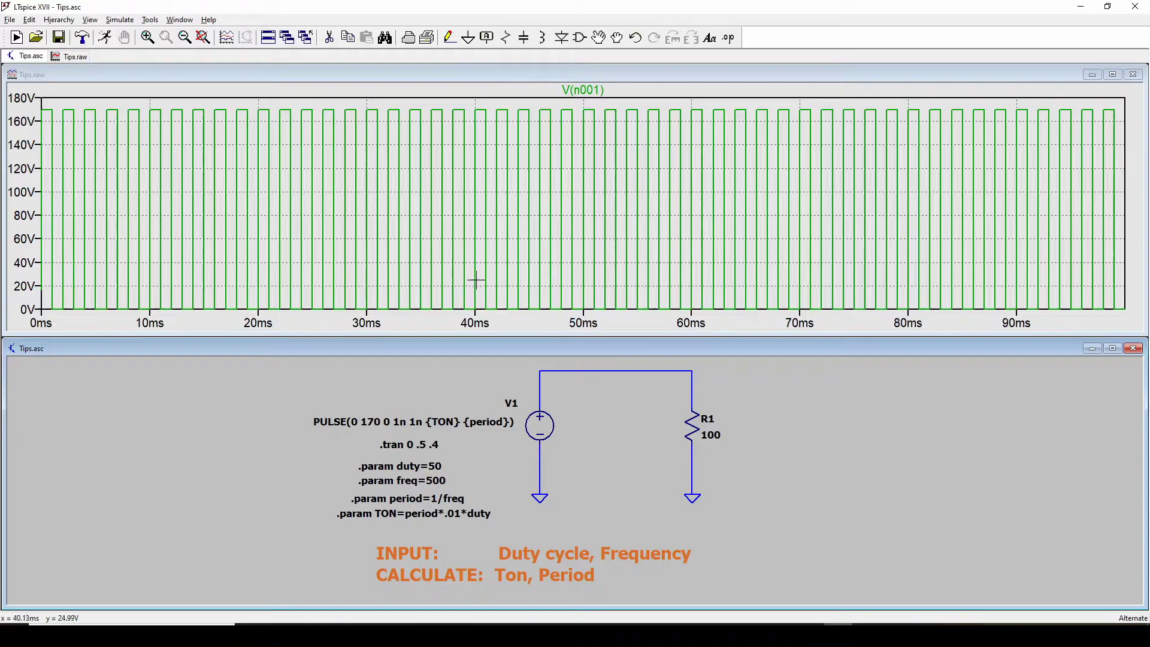
Pan and zoom the schematic to bring the Start time / Stop time notes into view.
{"action": "left_click_drag", "start_coordinate": [593, 453], "coordinate": [587, 448]}
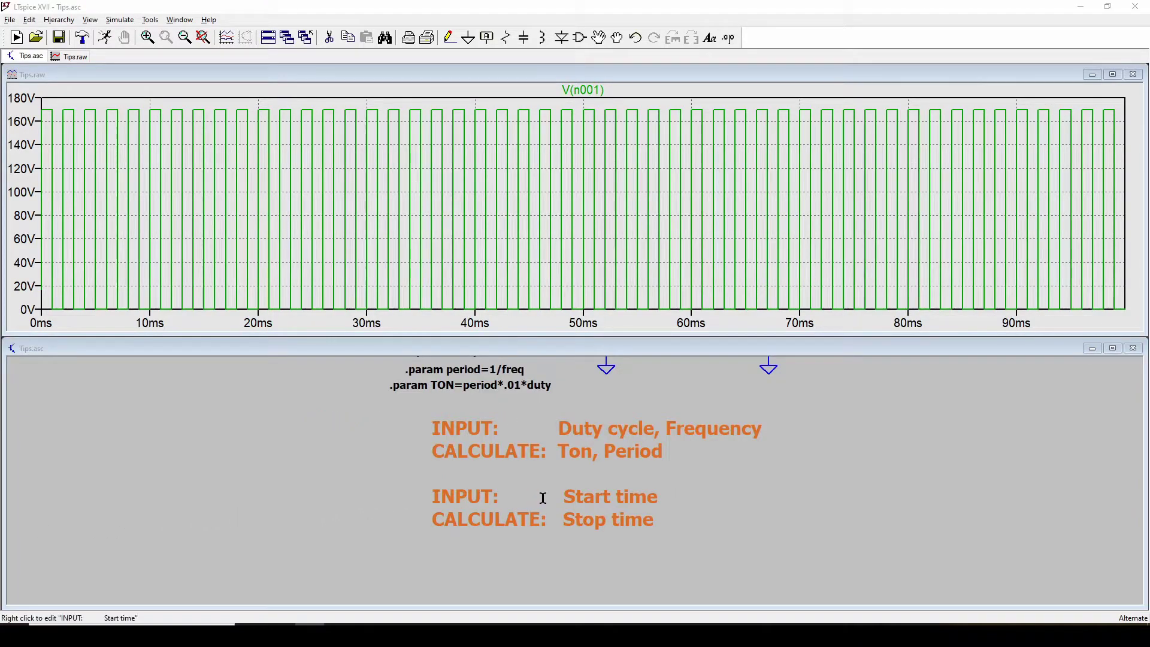
{"action": "scroll", "coordinate": [721, 511], "scroll_direction": "up", "scroll_amount": 1}
{"action": "scroll", "coordinate": [744, 469], "scroll_direction": "up", "scroll_amount": 1}
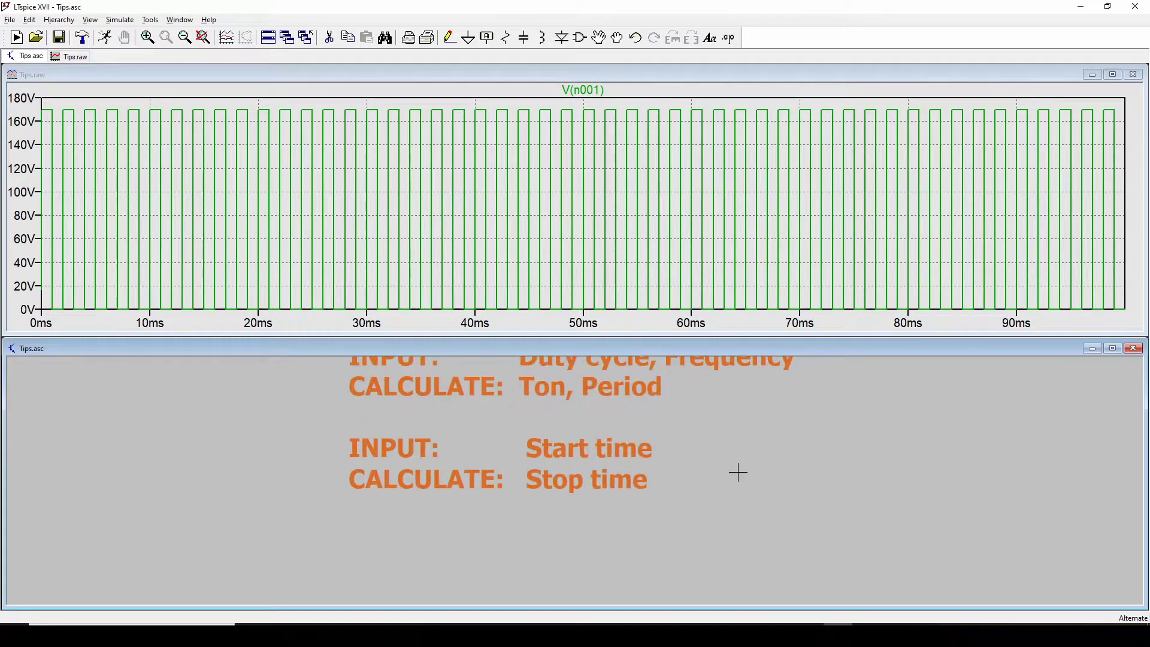
{"action": "left_click_drag", "start_coordinate": [738, 468], "coordinate": [889, 476]}
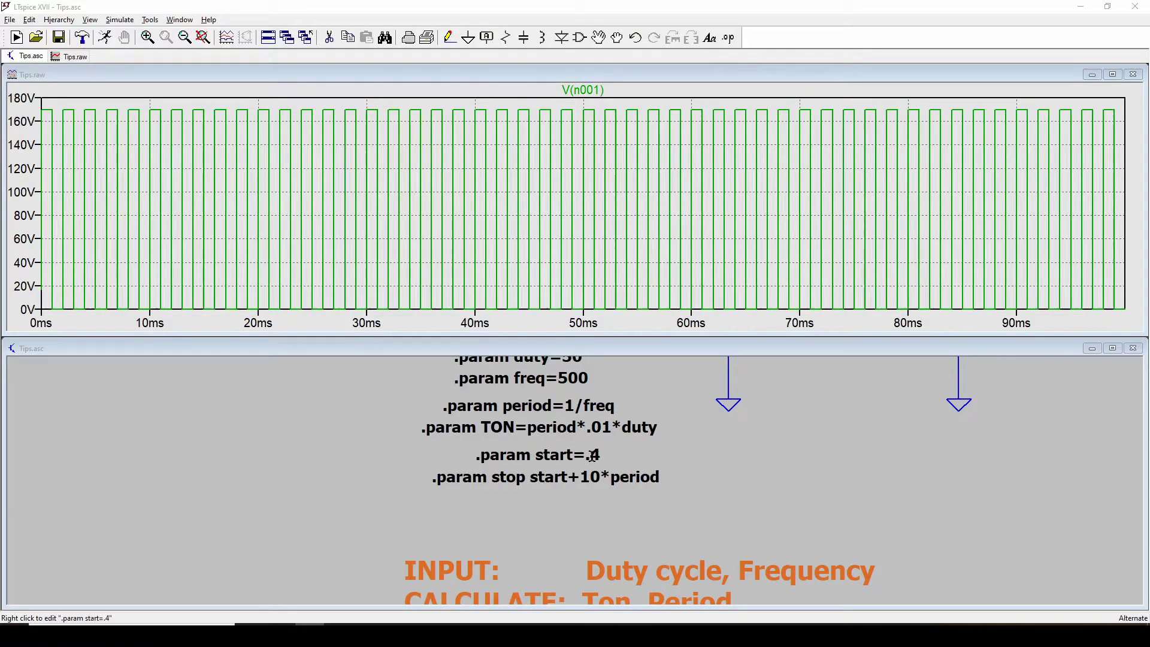
Set the transient stop time to {stop} and start-saving time to {start}, then re-run.
{"action": "left_click_drag", "start_coordinate": [686, 453], "coordinate": [589, 559]}
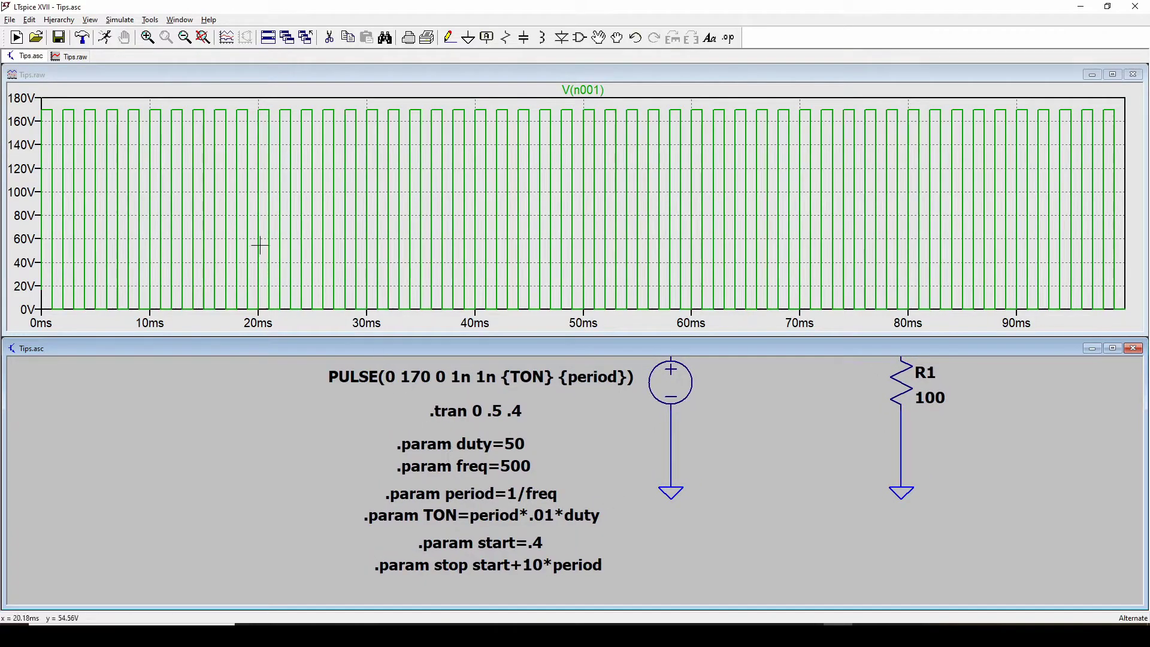
{"action": "left_click", "coordinate": [119, 20]}
{"action": "left_click", "coordinate": [142, 140]}
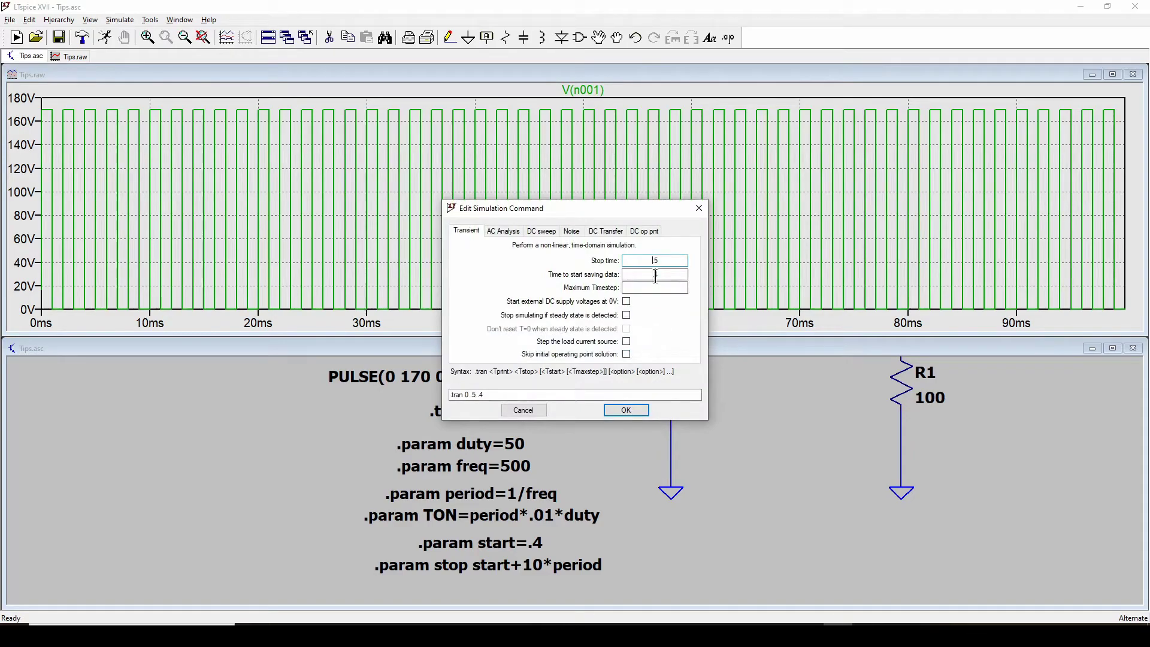
{"action": "left_click_drag", "start_coordinate": [671, 260], "coordinate": [636, 259]}
{"action": "type", "text": "{stop}"}
{"action": "double_click", "coordinate": [639, 276]}
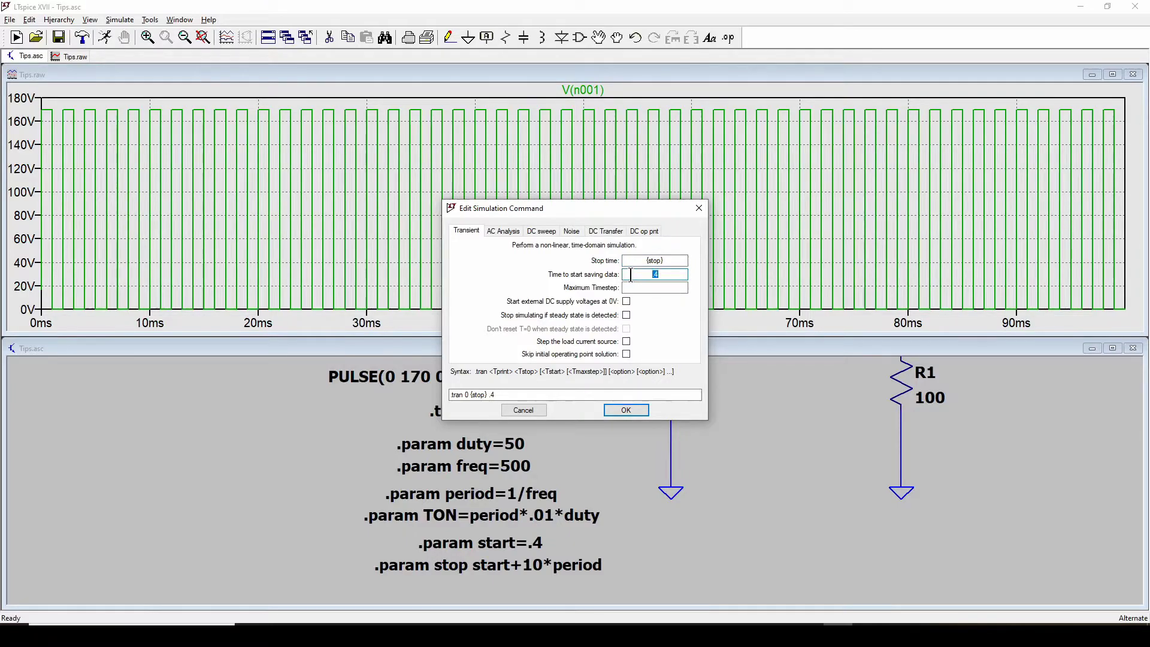
{"action": "key", "text": "BackSpace"}
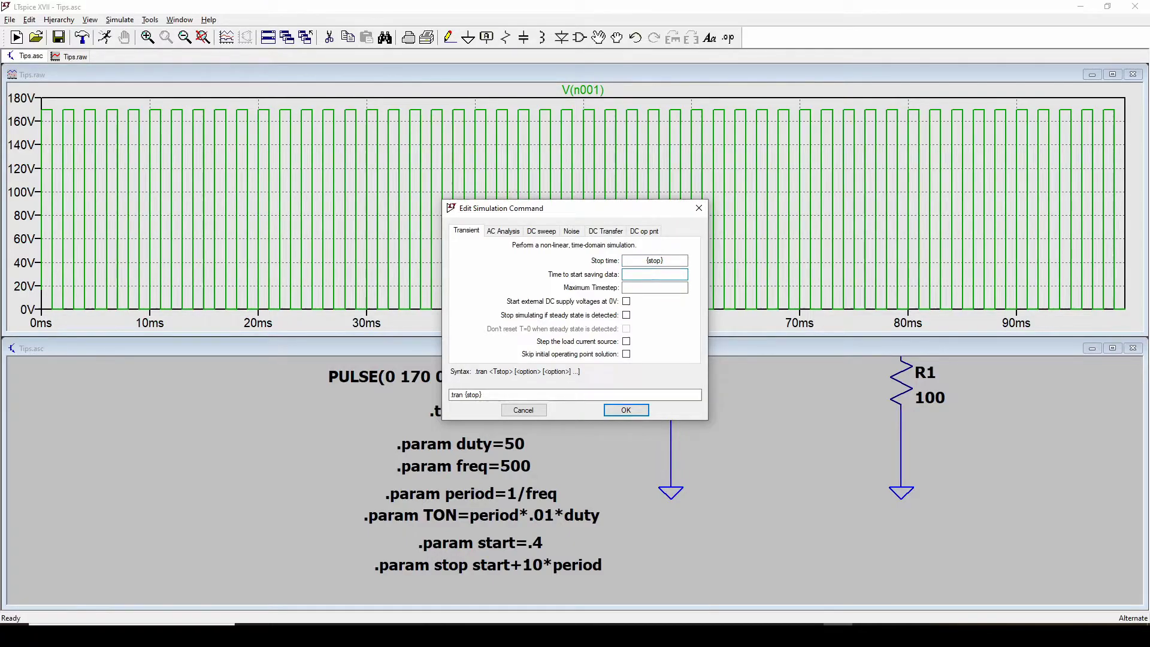
{"action": "type", "text": "{start}"}
{"action": "left_click", "coordinate": [626, 410]}
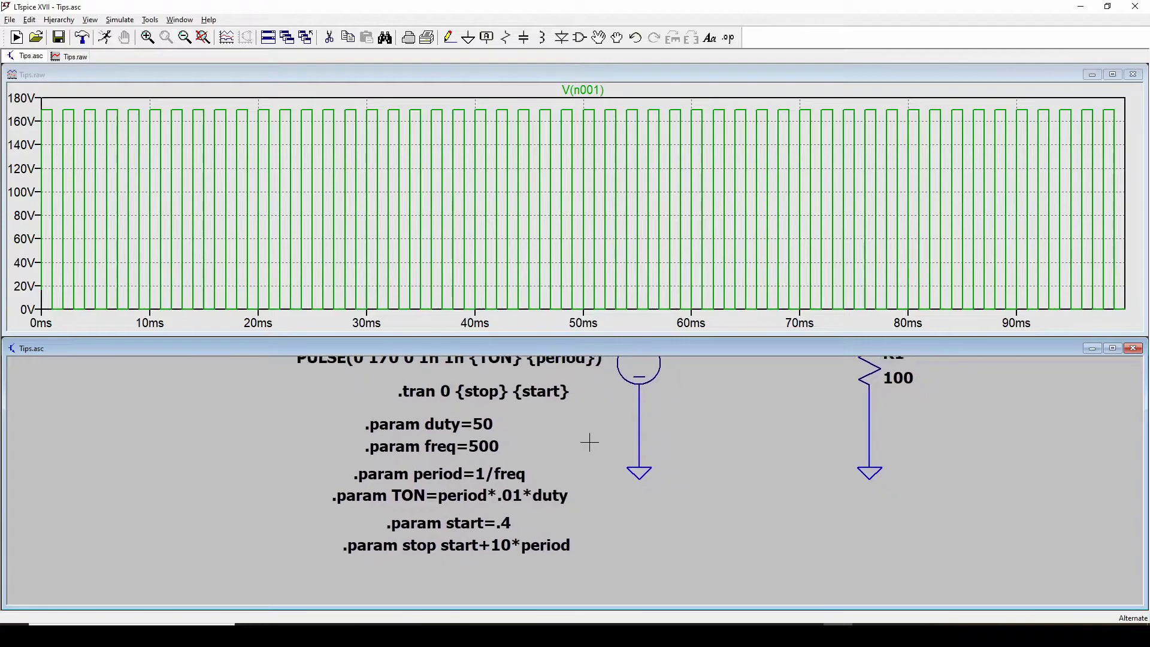
{"action": "left_click", "coordinate": [106, 39]}
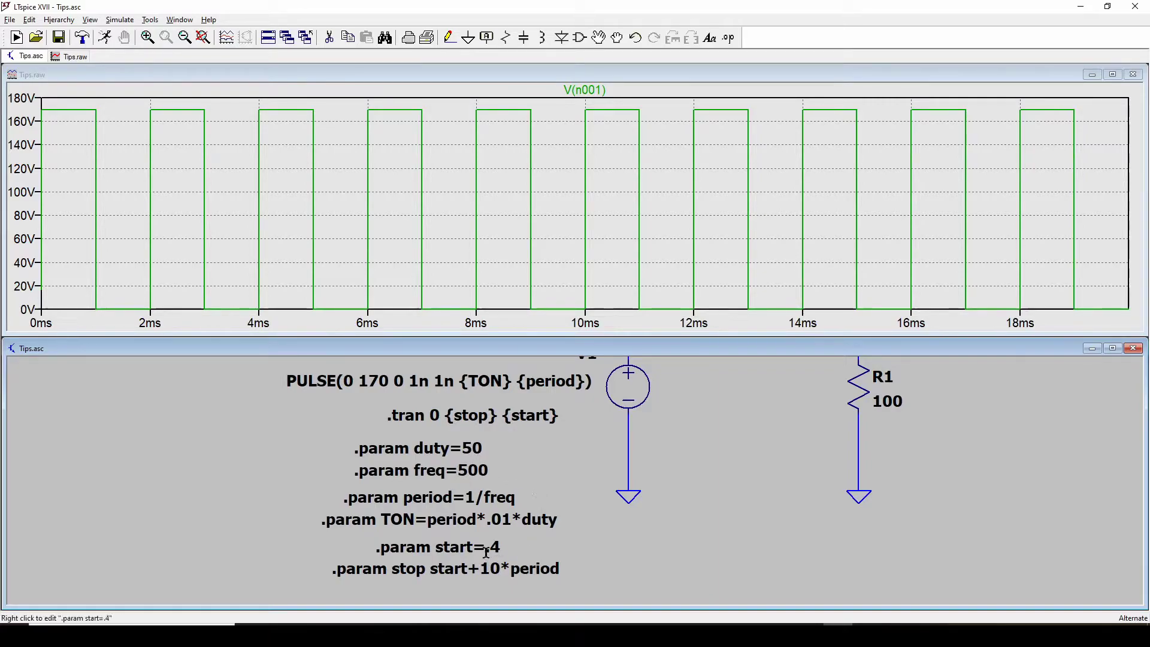
Change .param freq from 500 to 50000 and re-run the simulation.
{"action": "left_click_drag", "start_coordinate": [539, 539], "coordinate": [500, 548]}
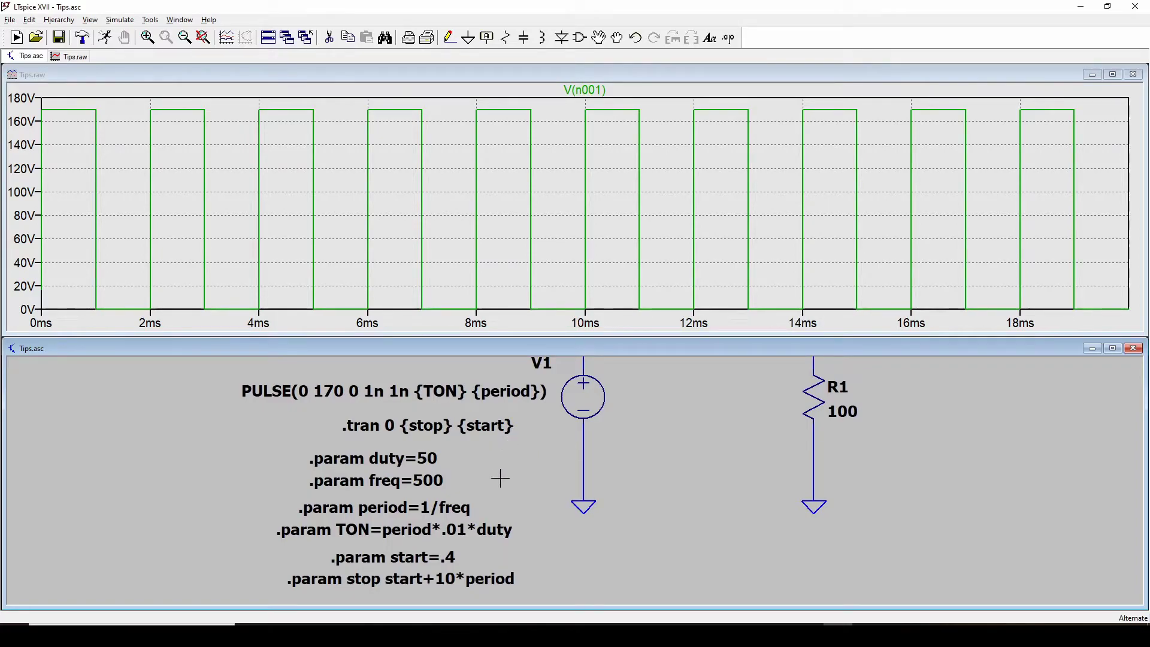
{"action": "right_click", "coordinate": [395, 481]}
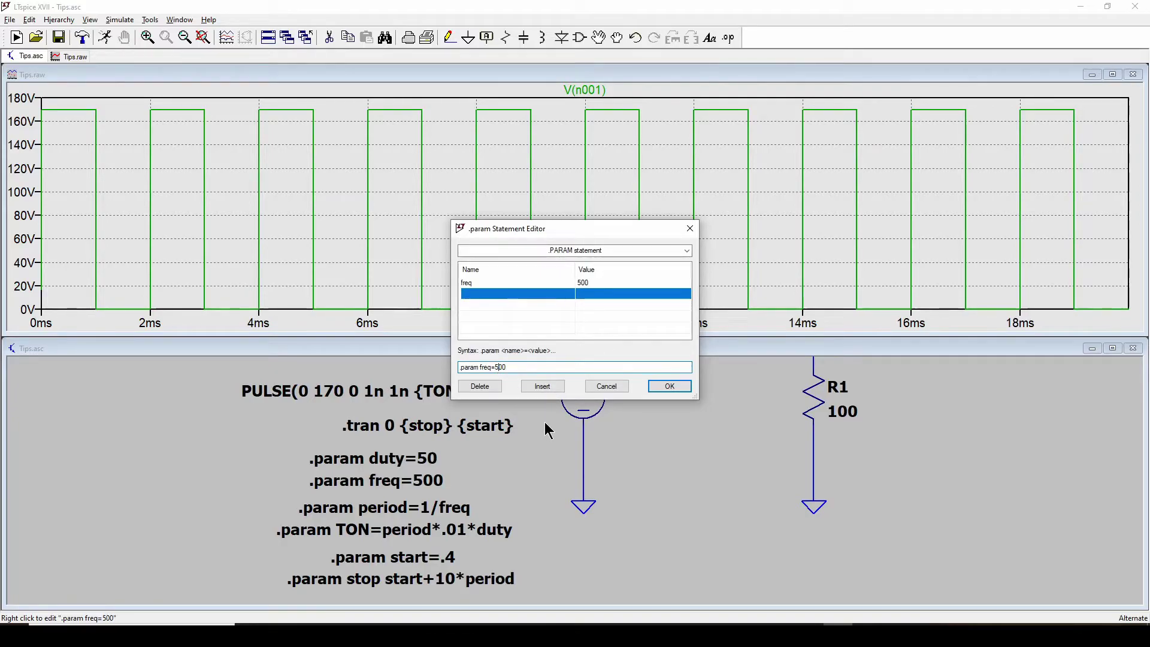
{"action": "type", "text": "00"}
{"action": "left_click", "coordinate": [668, 388]}
{"action": "left_click", "coordinate": [104, 38]}
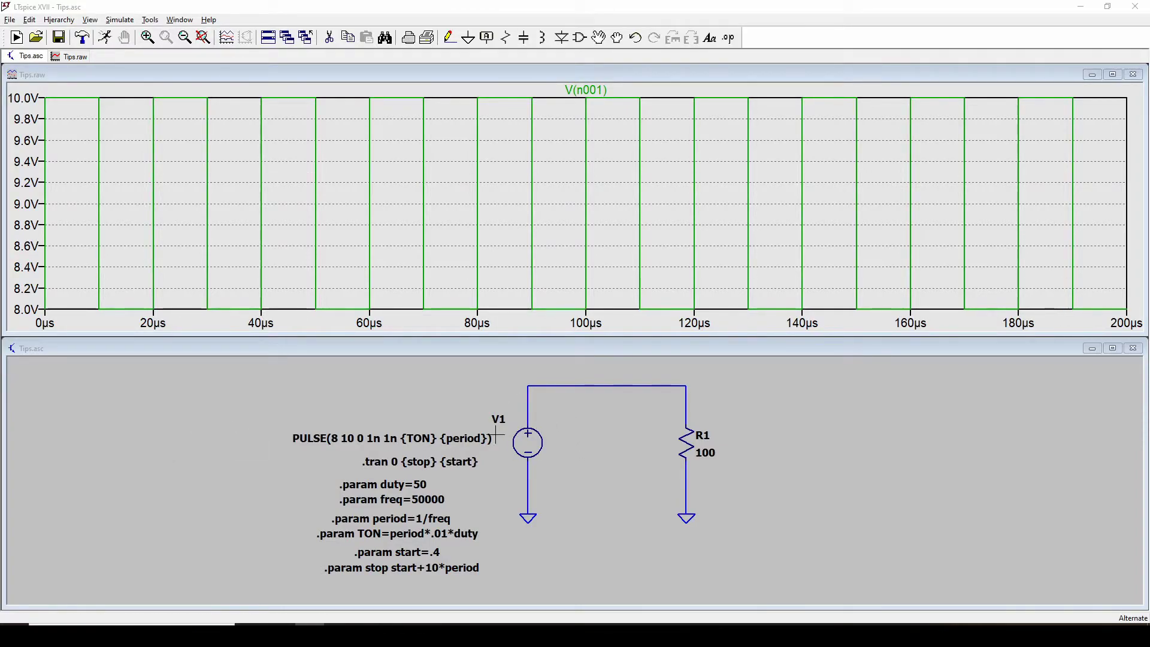
Check V1's pulse on-voltage, then bring up the V(n001) axis limits (8V to 10V, 200mV tick).
{"action": "right_click", "coordinate": [530, 440]}
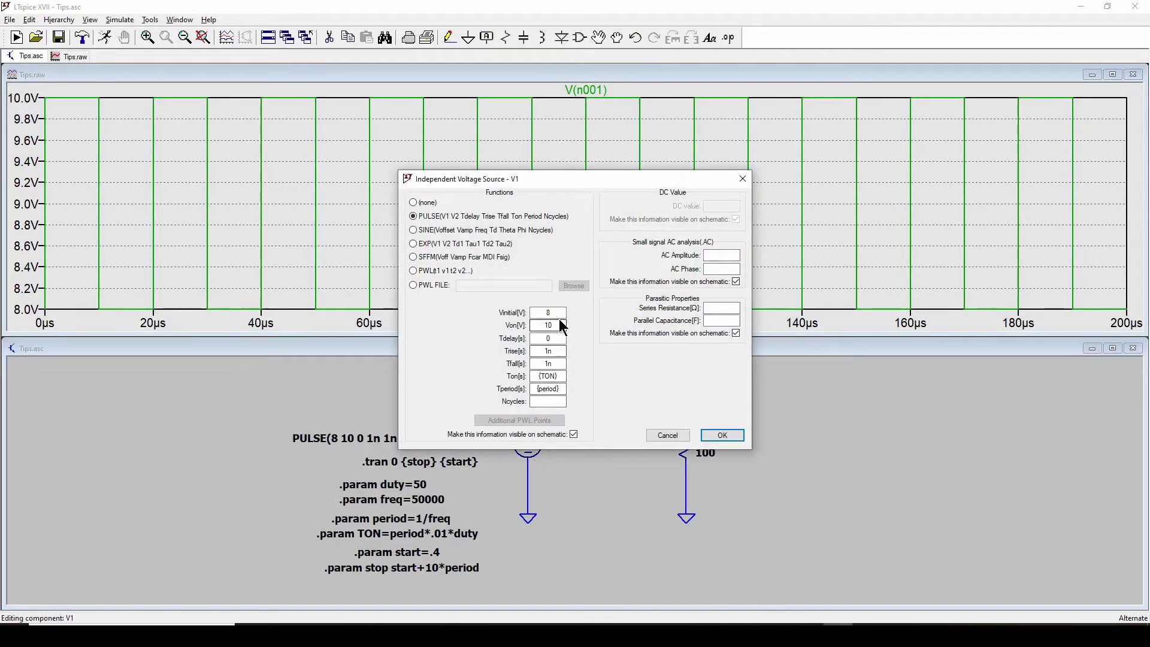
{"action": "left_click", "coordinate": [551, 326]}
{"action": "left_click", "coordinate": [722, 436]}
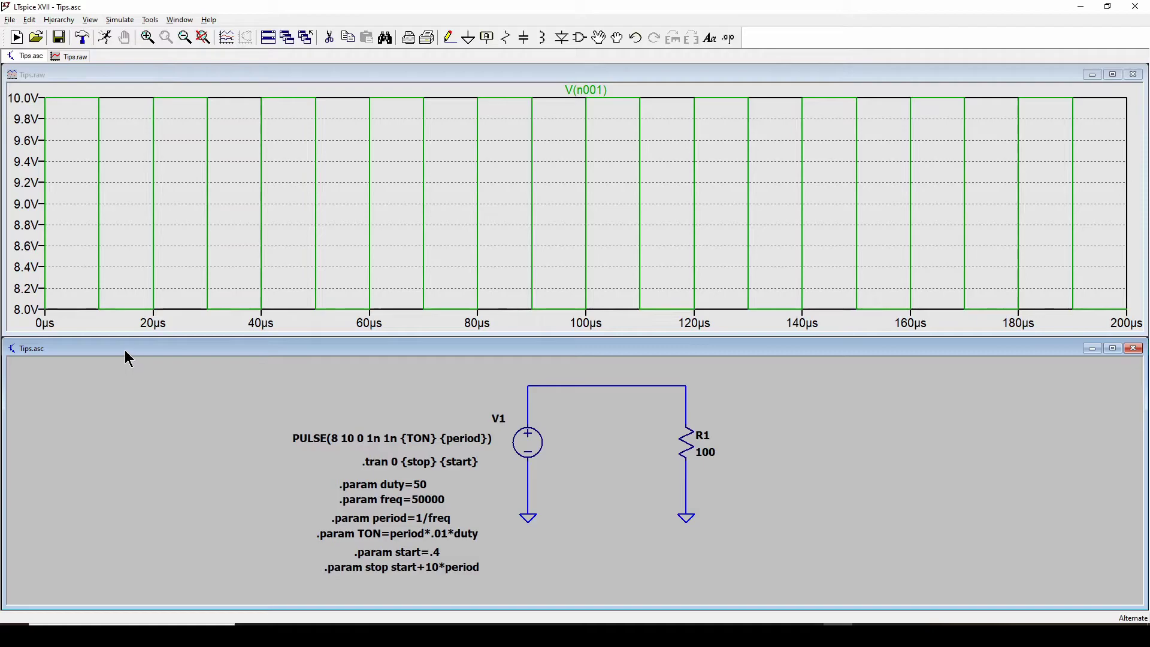
{"action": "right_click", "coordinate": [25, 183]}
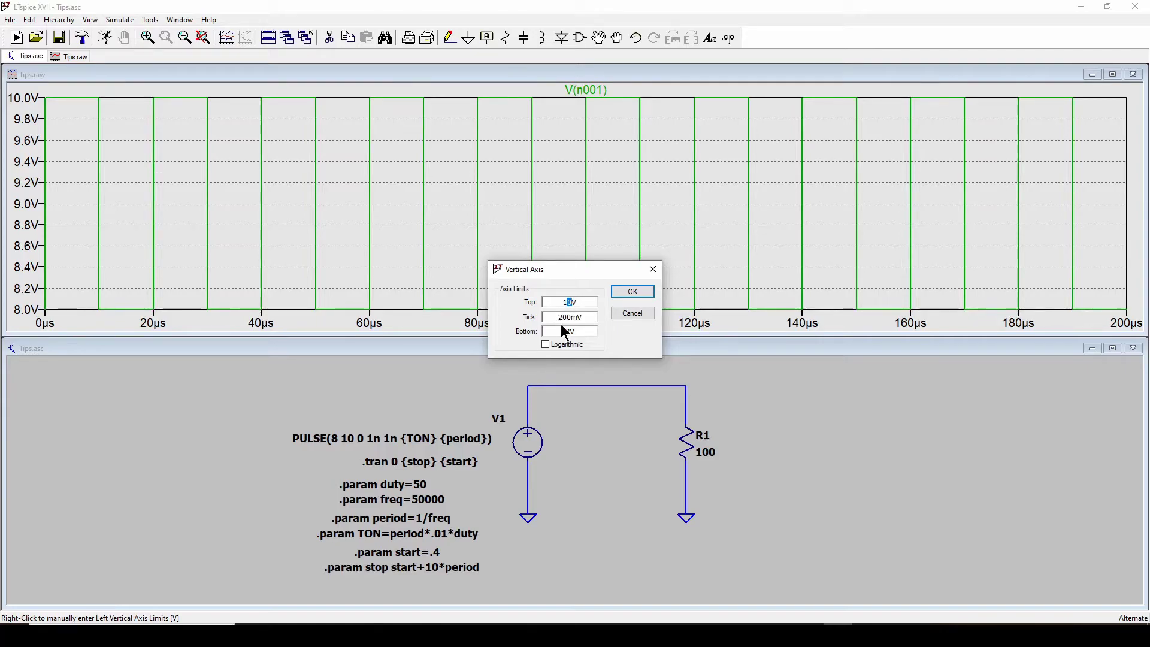
Change the vertical axis bottom limit from 8V to 0V and rerun the simulation.
{"action": "left_click_drag", "start_coordinate": [562, 336], "coordinate": [569, 335]}
{"action": "type", "text": "0"}
{"action": "key", "text": "Return"}
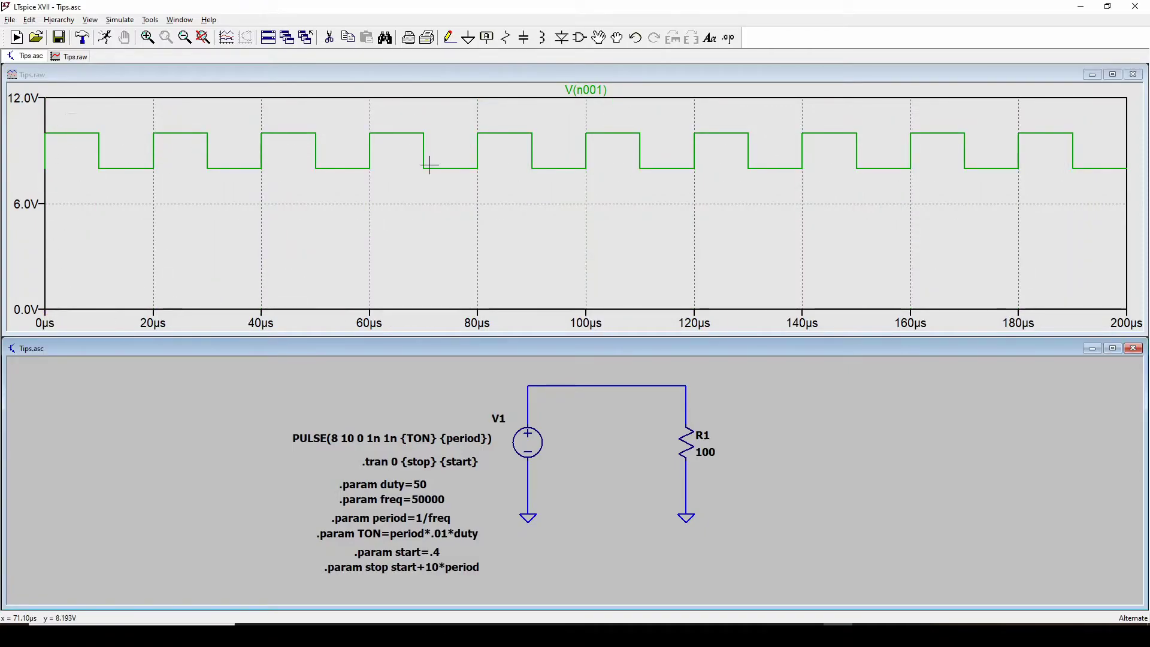
{"action": "left_click", "coordinate": [106, 37]}
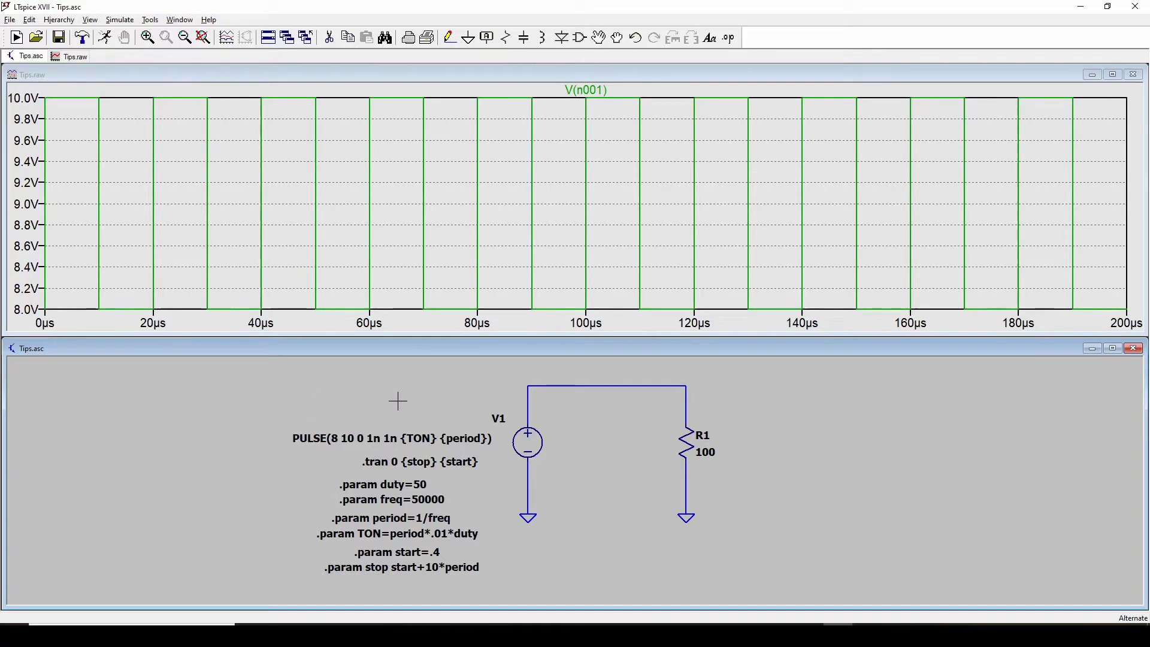
Set the V(n001) vertical axis Bottom to 0V for a 0–12V range and refocus the plot.
{"action": "right_click", "coordinate": [20, 213]}
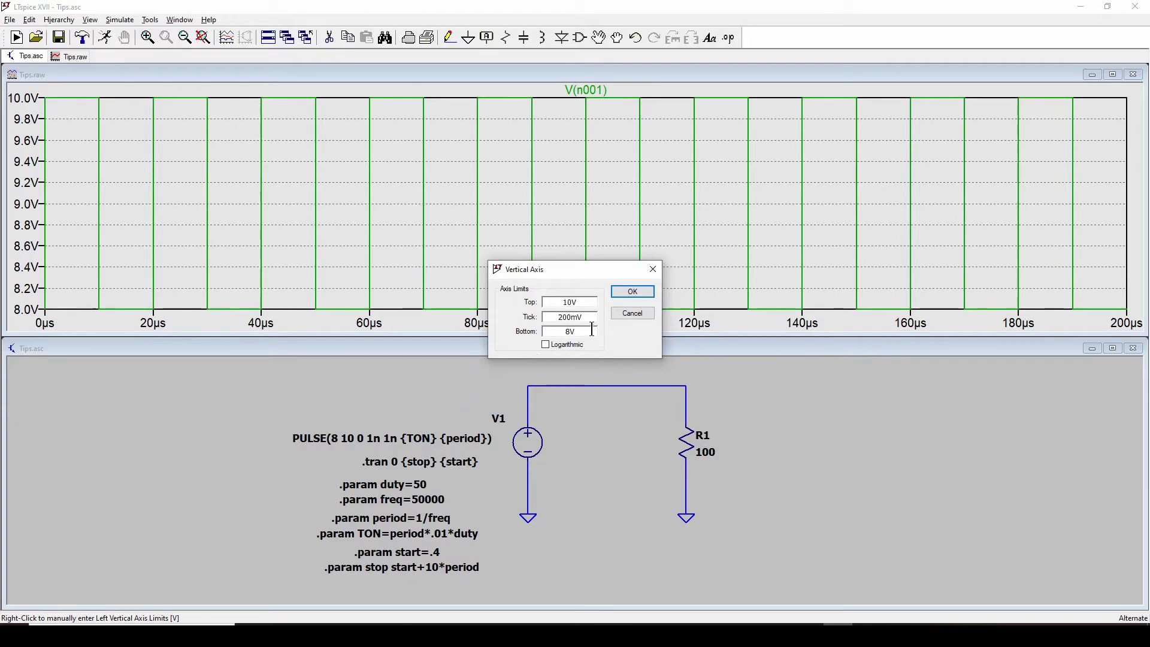
{"action": "left_click", "coordinate": [634, 292]}
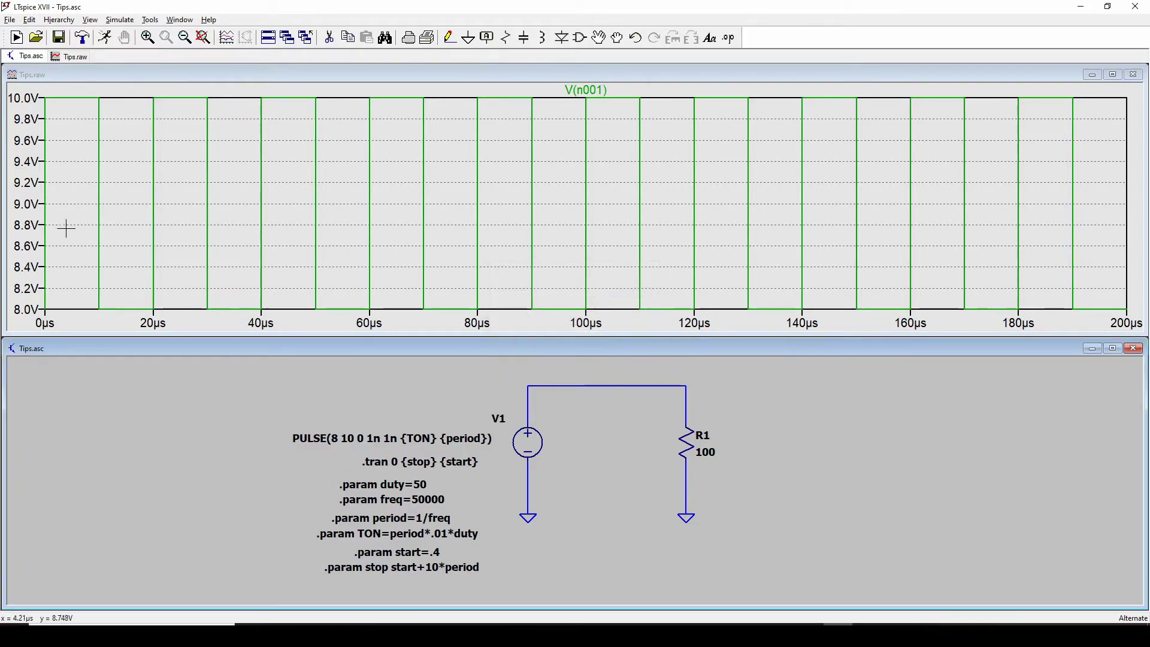
{"action": "right_click", "coordinate": [30, 216]}
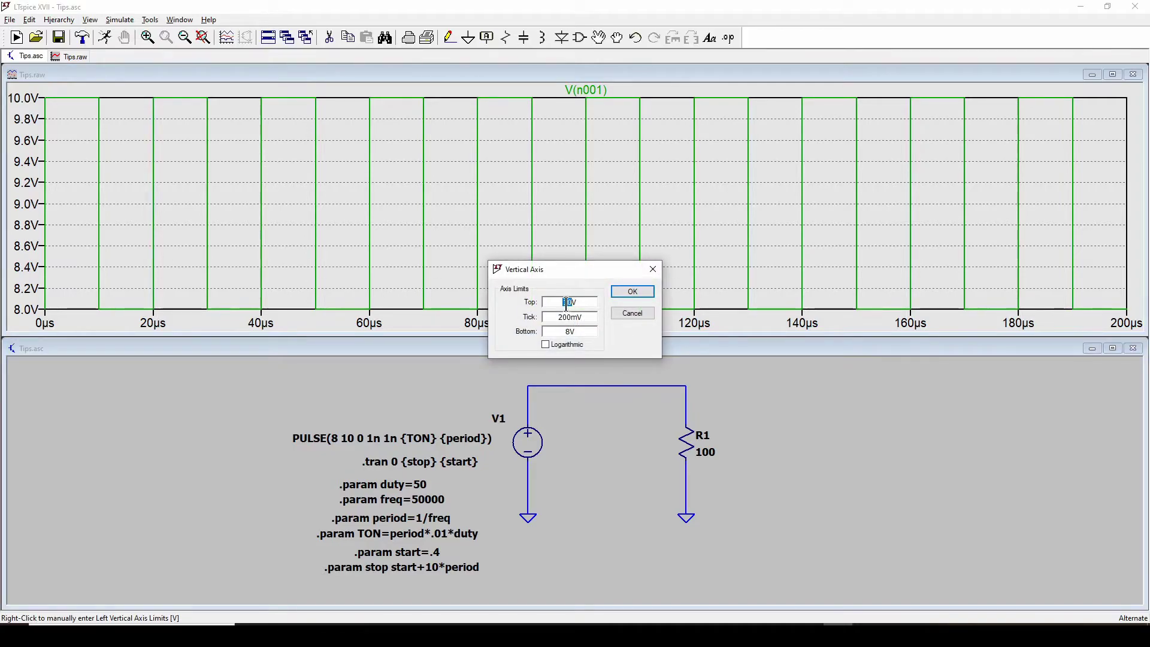
{"action": "left_click_drag", "start_coordinate": [563, 332], "coordinate": [569, 331]}
{"action": "left_click", "coordinate": [633, 292]}
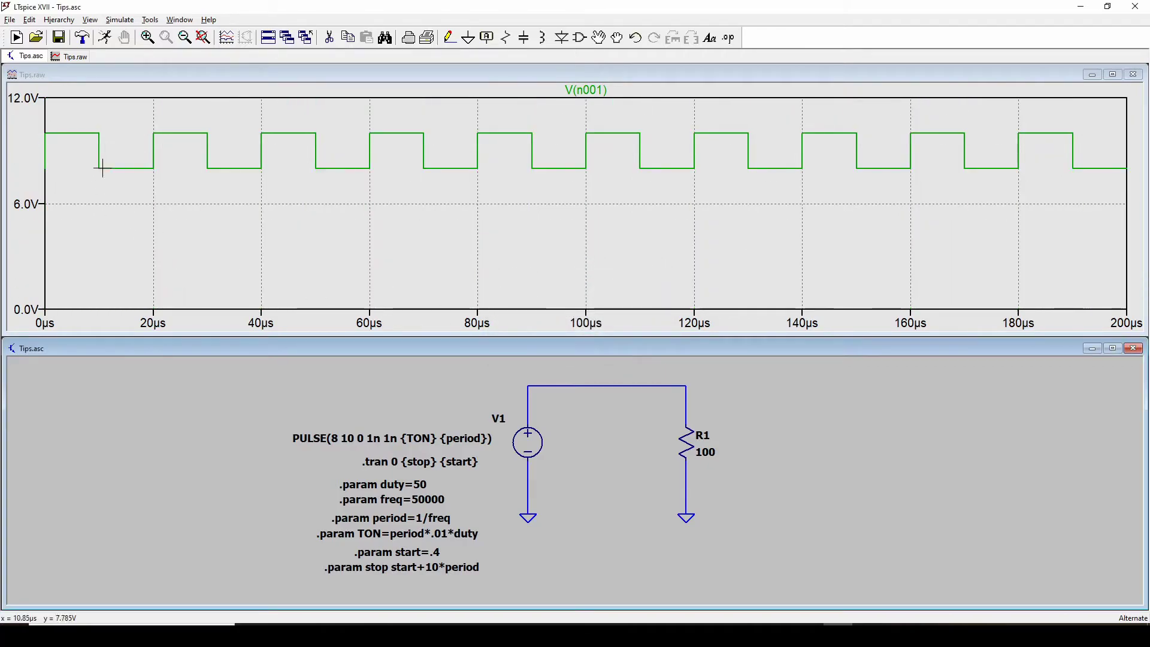
{"action": "left_click", "coordinate": [138, 76]}
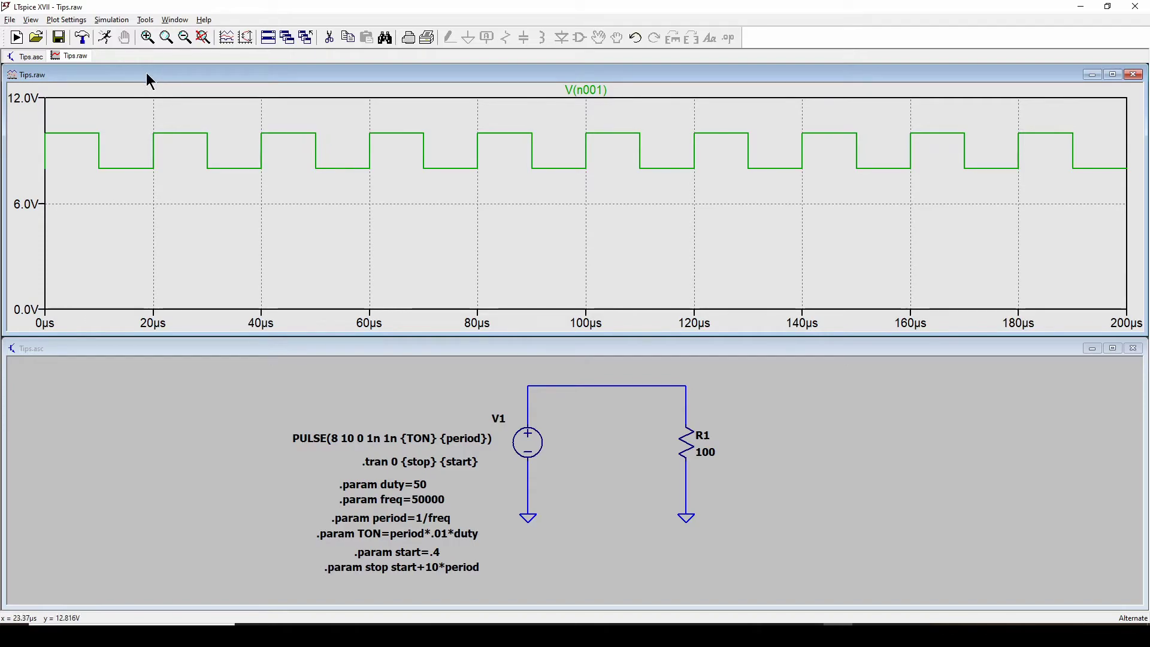
Save the 0–12V plot settings to a file and rerun the simulation.
{"action": "left_click", "coordinate": [63, 20]}
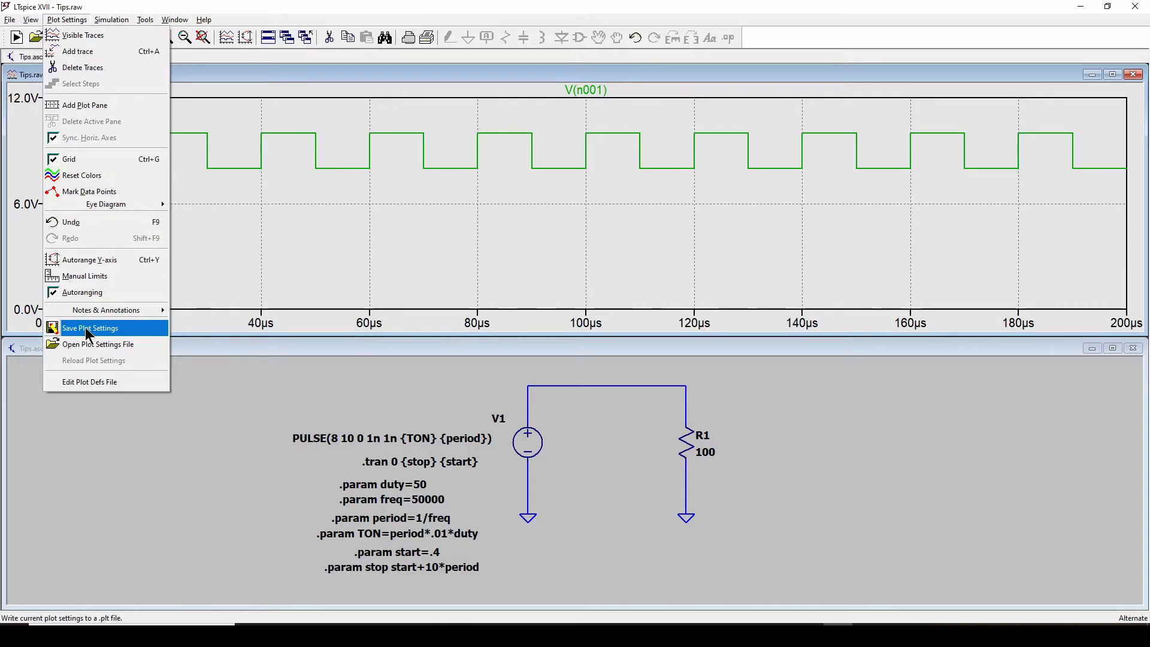
{"action": "left_click", "coordinate": [231, 348]}
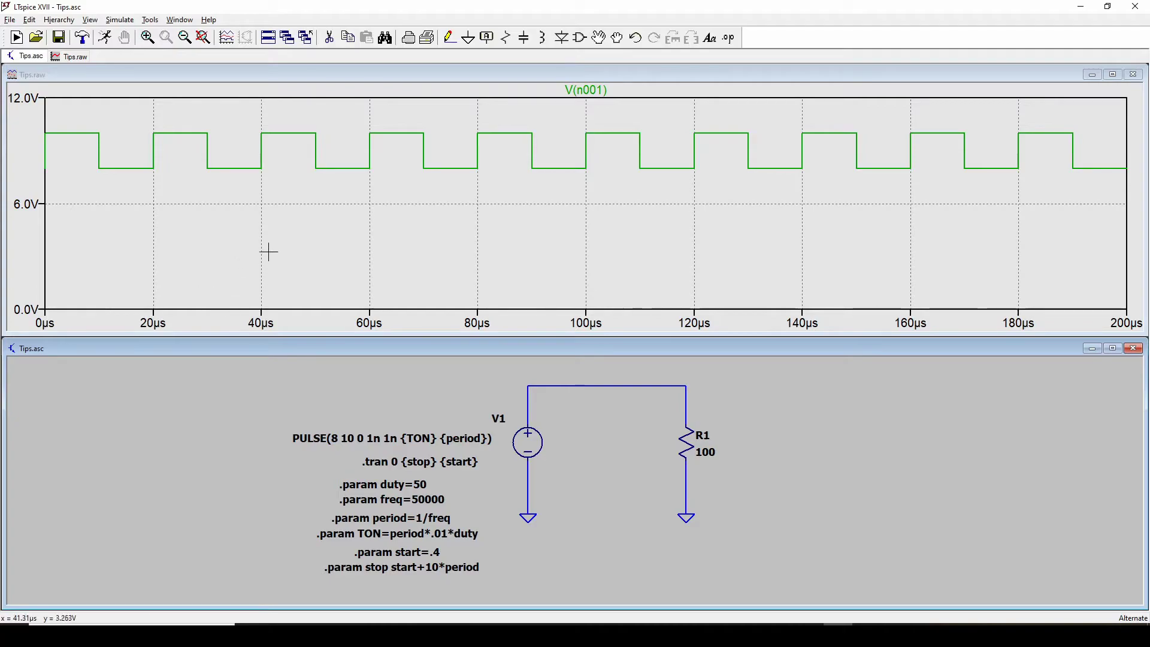
{"action": "left_click", "coordinate": [105, 74]}
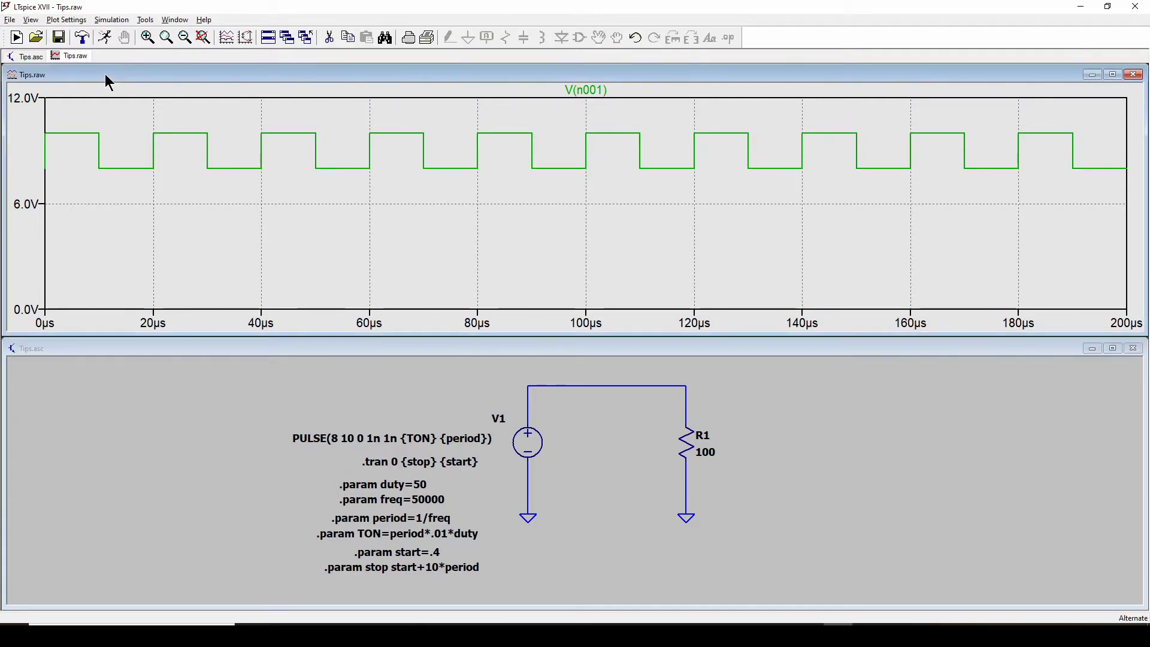
{"action": "left_click", "coordinate": [109, 38]}
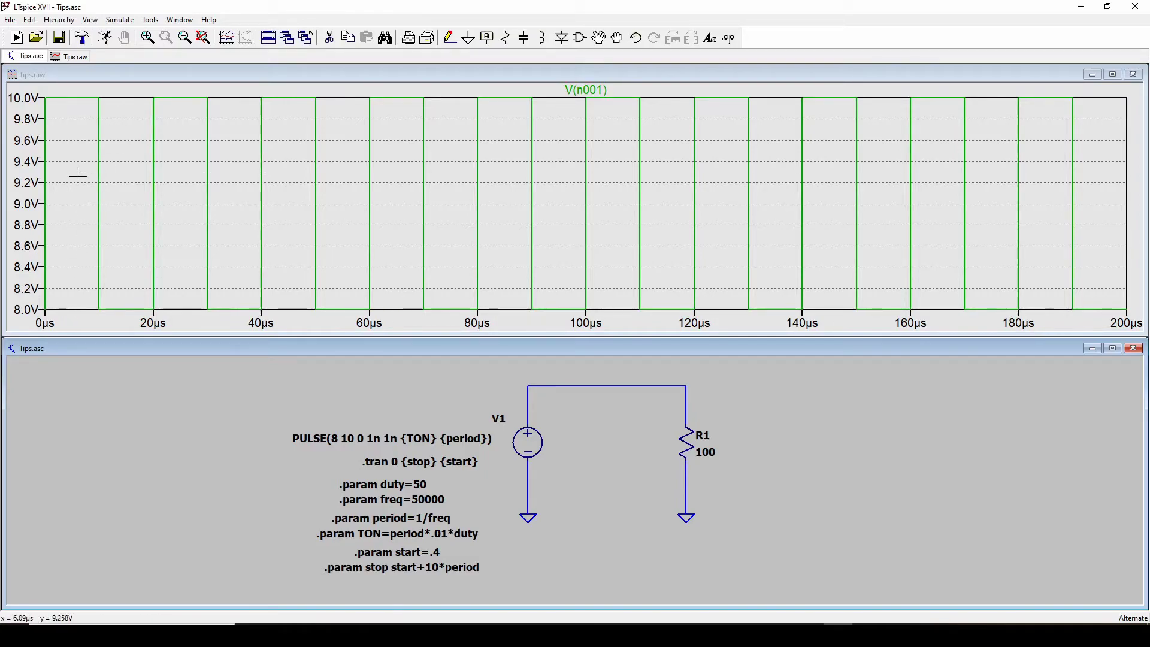
Reload the saved 0–12V plot settings onto the waveform plot.
{"action": "left_click", "coordinate": [76, 73]}
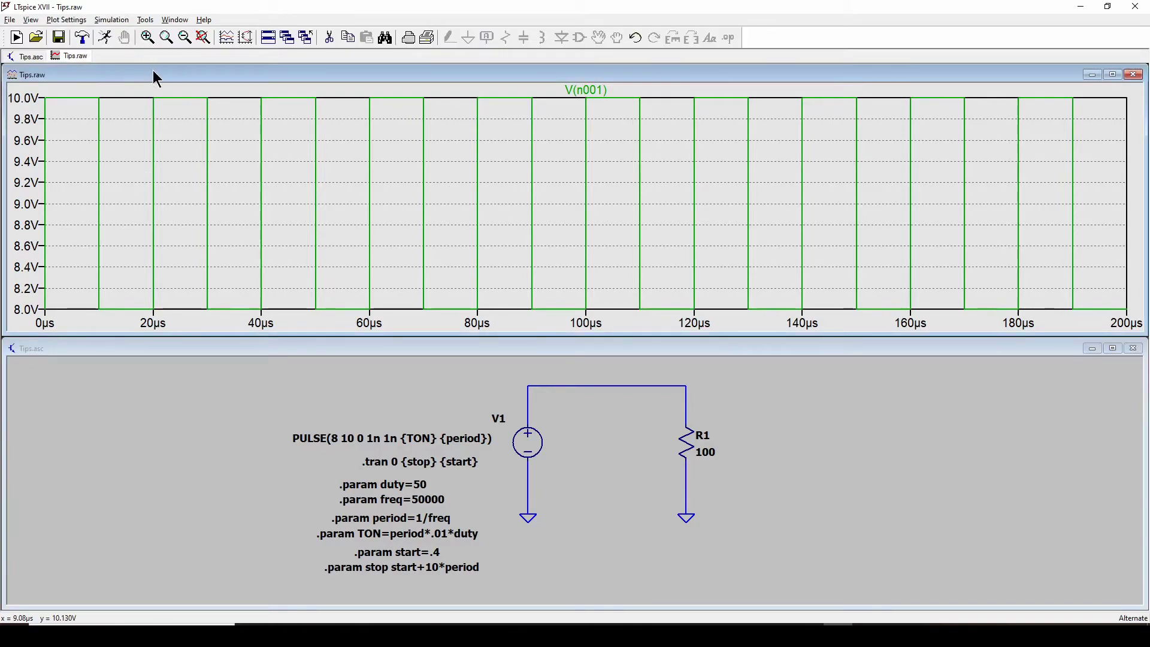
{"action": "left_click", "coordinate": [63, 19]}
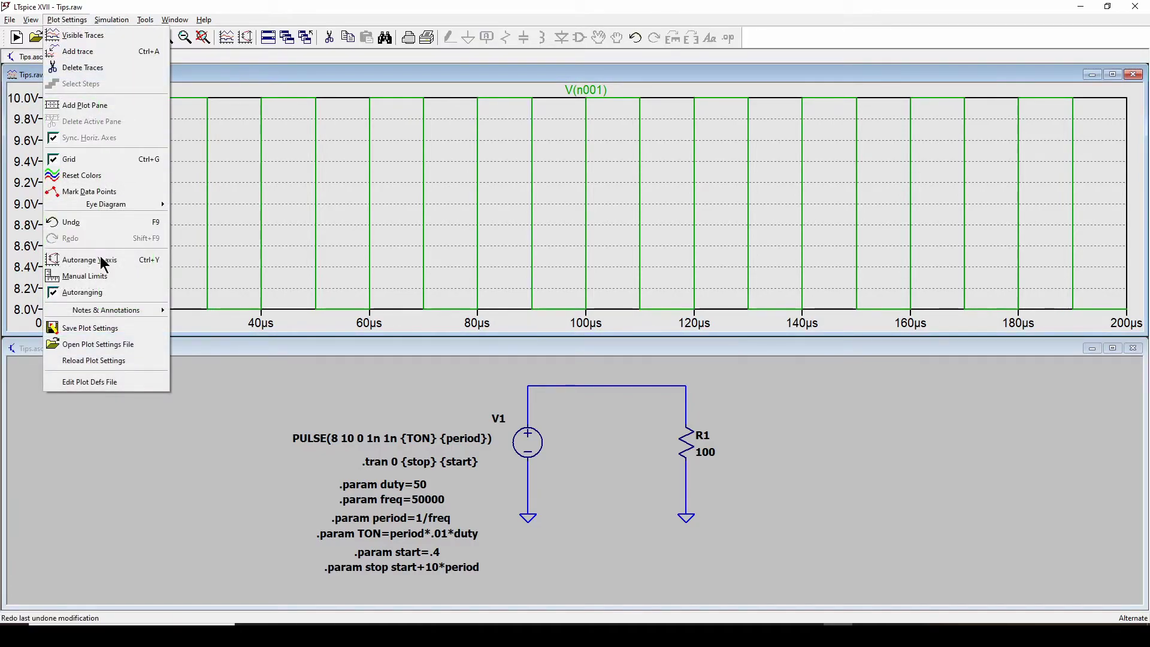
{"action": "left_click", "coordinate": [103, 364]}
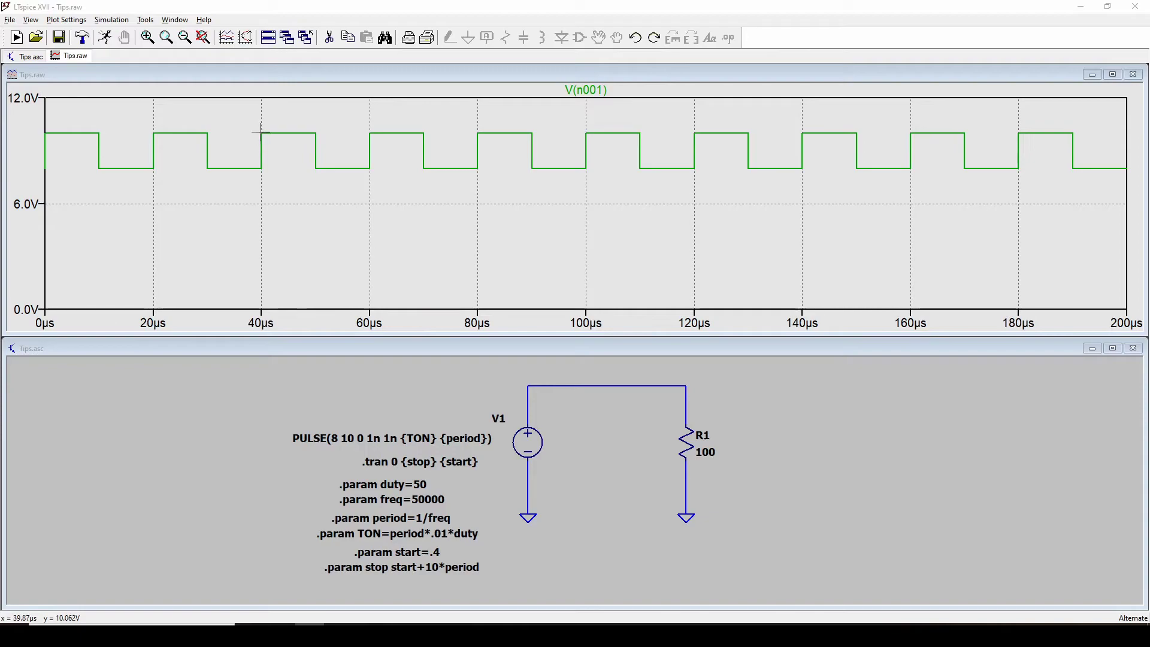
{"action": "left_click_drag", "start_coordinate": [261, 132], "coordinate": [317, 170]}
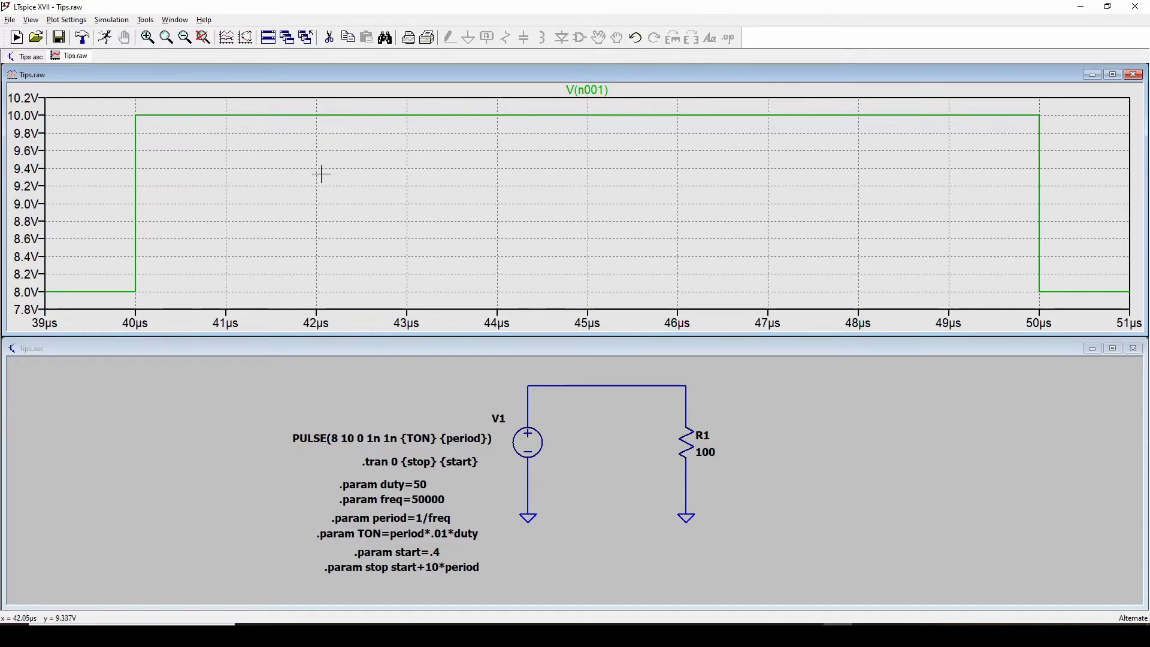
{"action": "key", "text": "ctrl+z"}
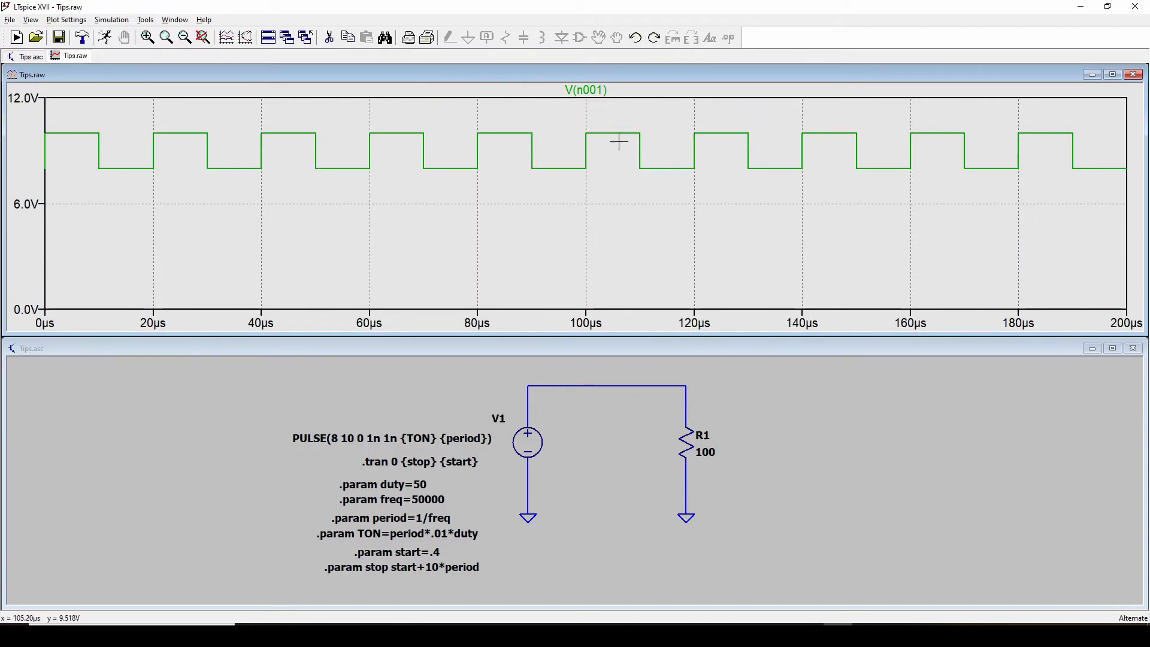
Read V(n001)'s average 9.0001V and RMS 9.0555V, then attach cursor 1 to the trace.
{"action": "left_click", "coordinate": [588, 89], "text": "ctrl"}
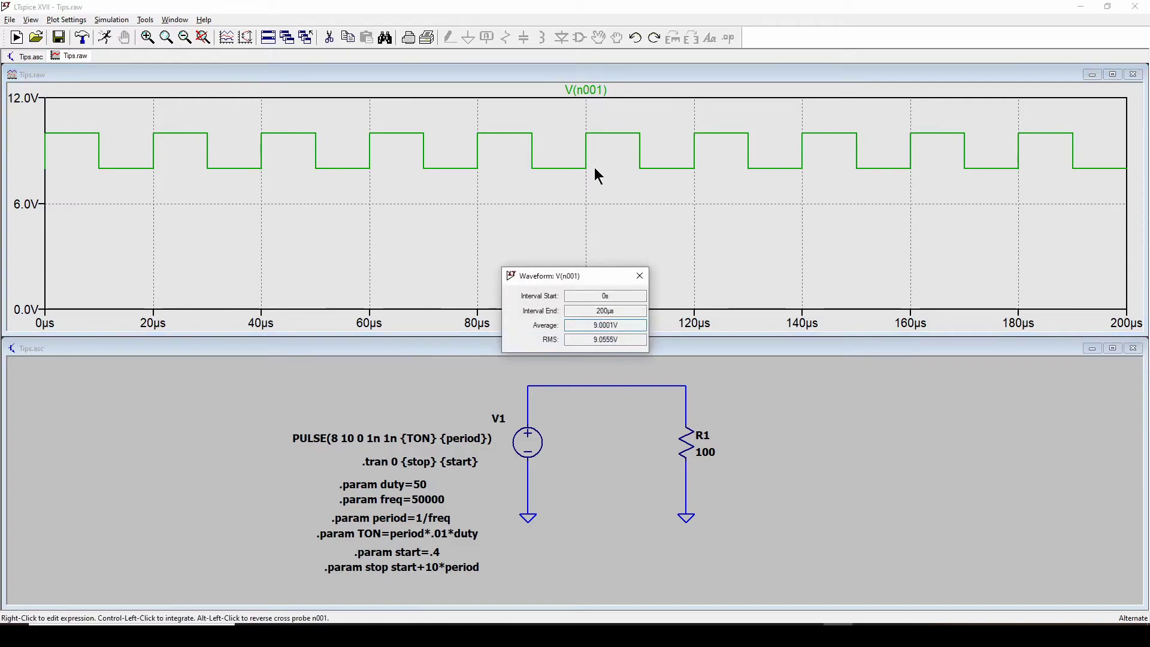
{"action": "left_click_drag", "start_coordinate": [579, 273], "coordinate": [577, 158]}
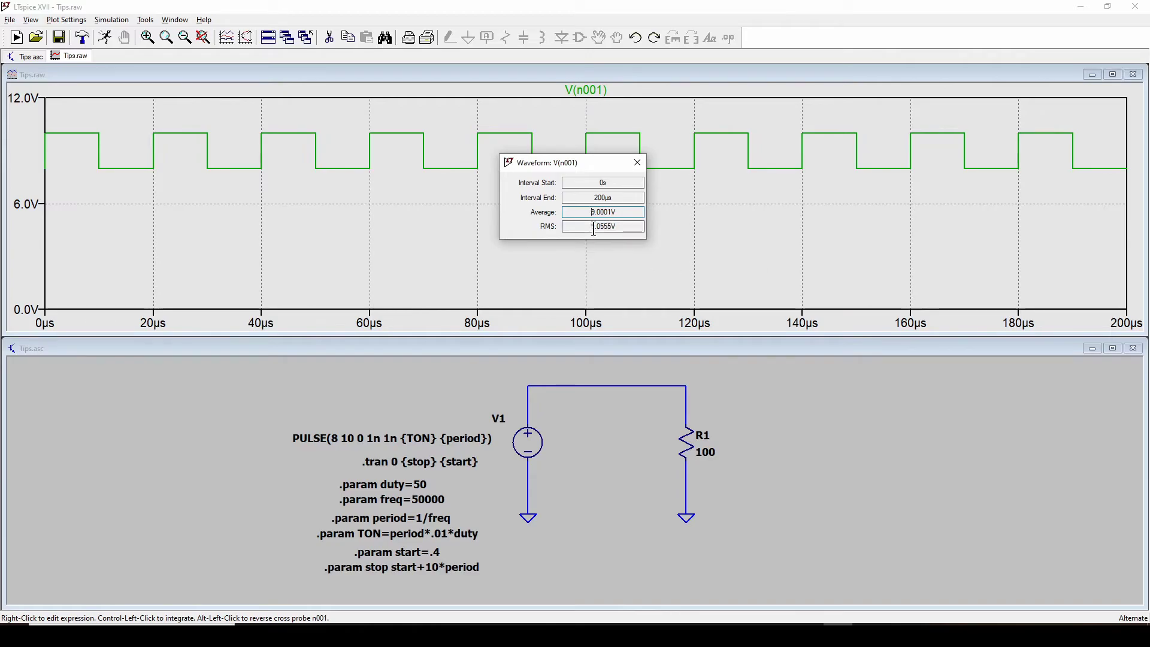
{"action": "left_click", "coordinate": [637, 162]}
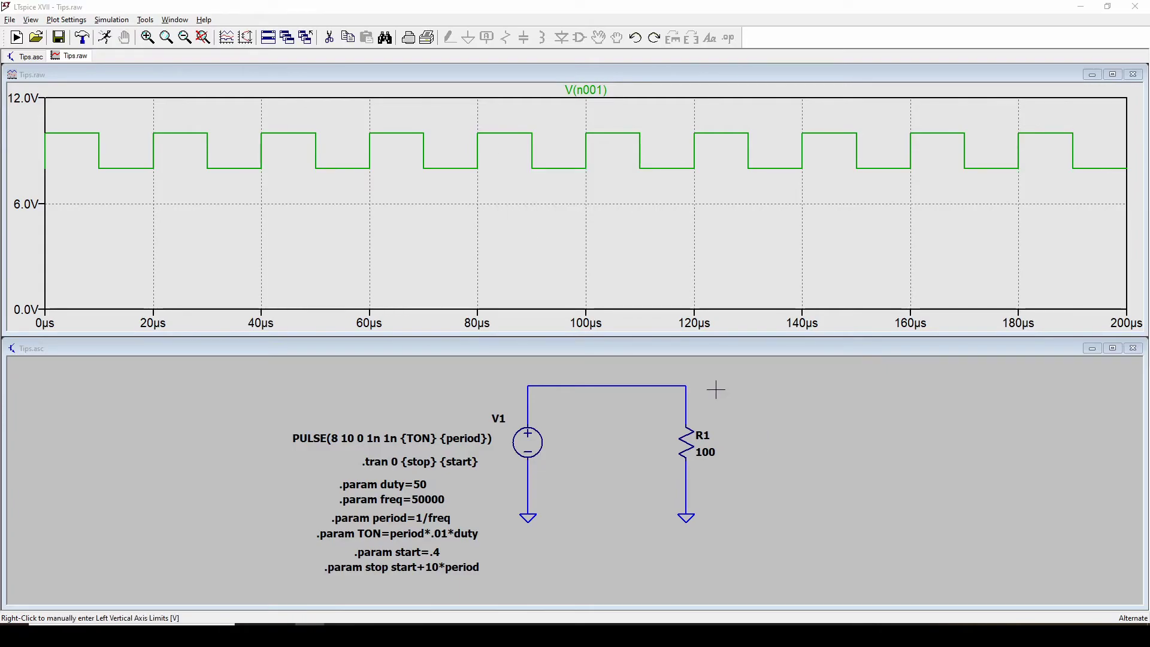
{"action": "left_click", "coordinate": [599, 91]}
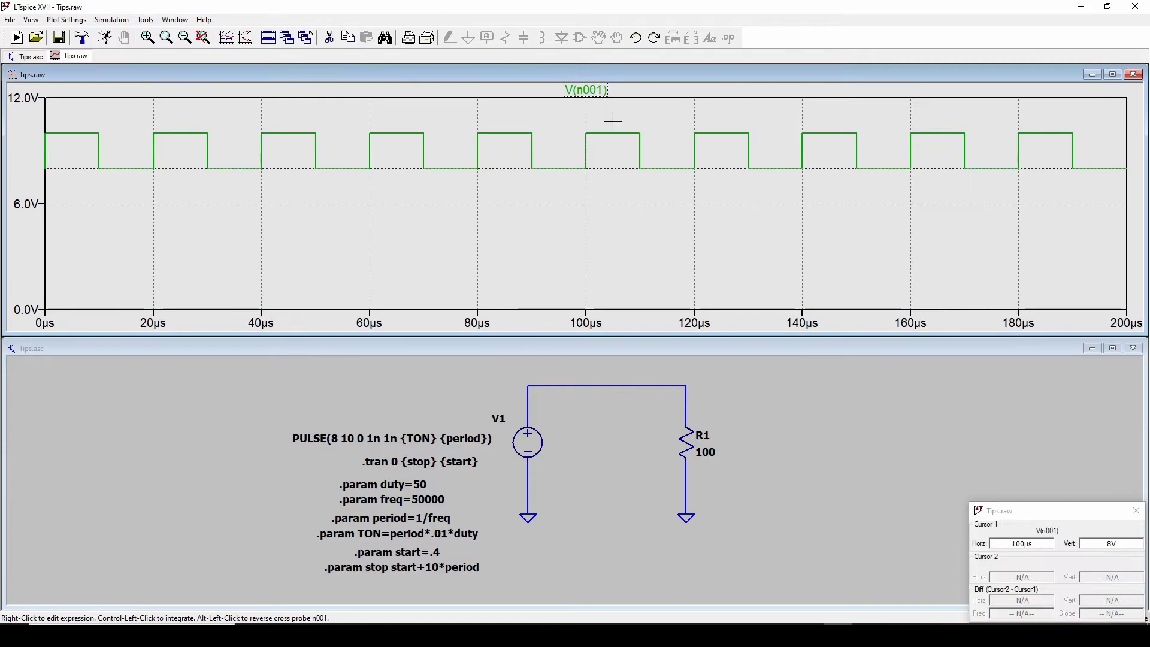
Move the cursor readout near the plot and slide cursor 1 to about 45µs, reading 10V.
{"action": "left_click_drag", "start_coordinate": [1009, 514], "coordinate": [522, 354]}
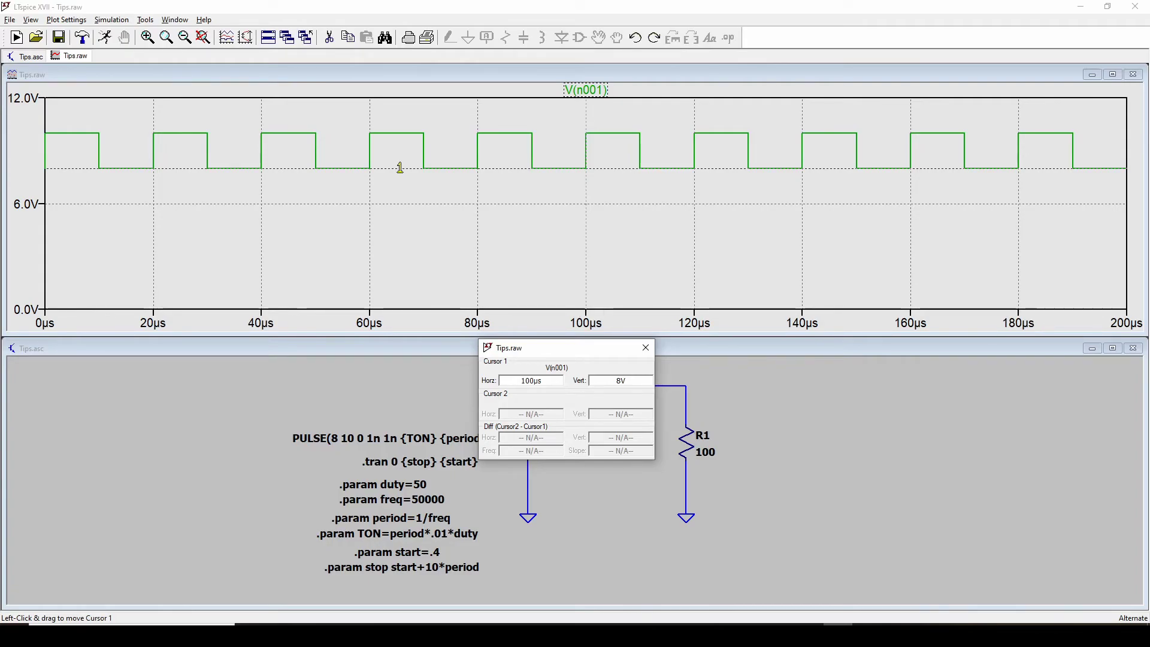
{"action": "mouse_move", "coordinate": [401, 167]}
{"action": "left_mouse_down"}
{"action": "mouse_move", "coordinate": [416, 178]}
{"action": "mouse_move", "coordinate": [345, 180]}
{"action": "mouse_move", "coordinate": [401, 178]}
{"action": "left_mouse_up"}
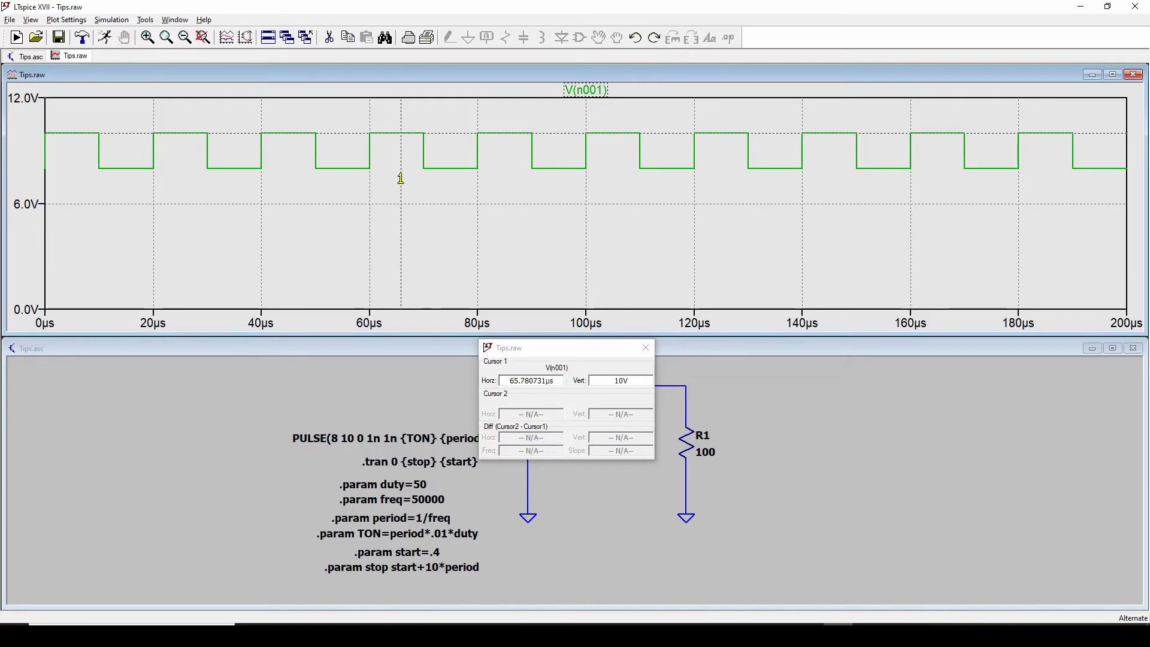
{"action": "left_click_drag", "start_coordinate": [401, 178], "coordinate": [289, 195]}
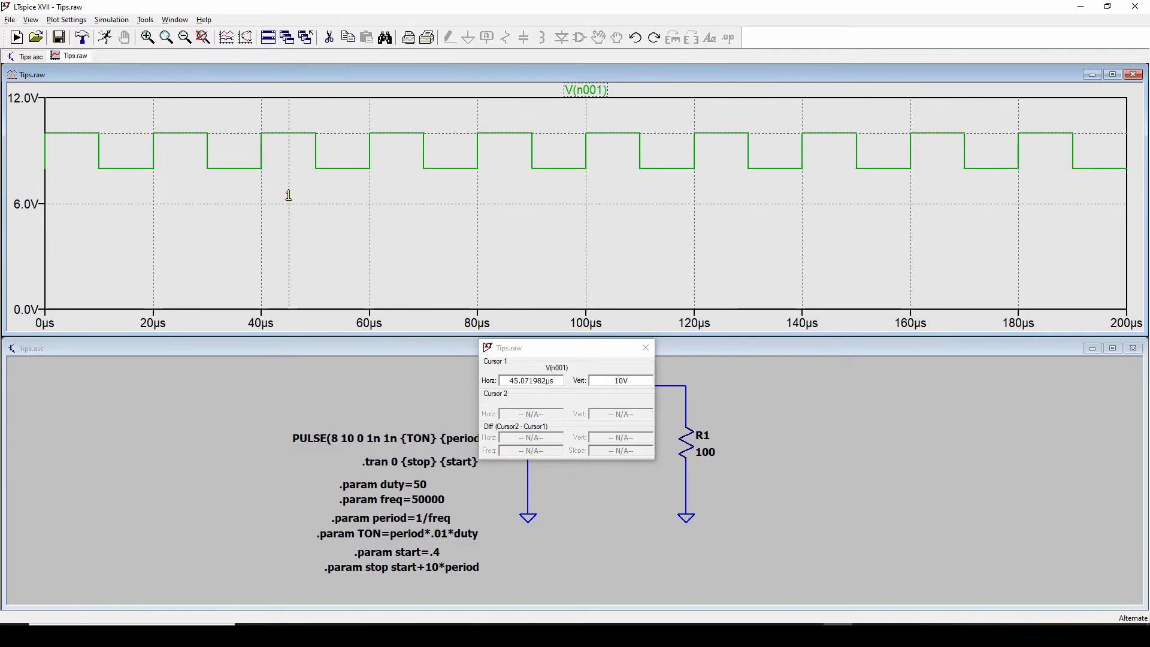
Add cursor 2 and place the cursors on rising edges near 60µs and 80µs, about 19.8µs apart.
{"action": "left_click", "coordinate": [591, 92]}
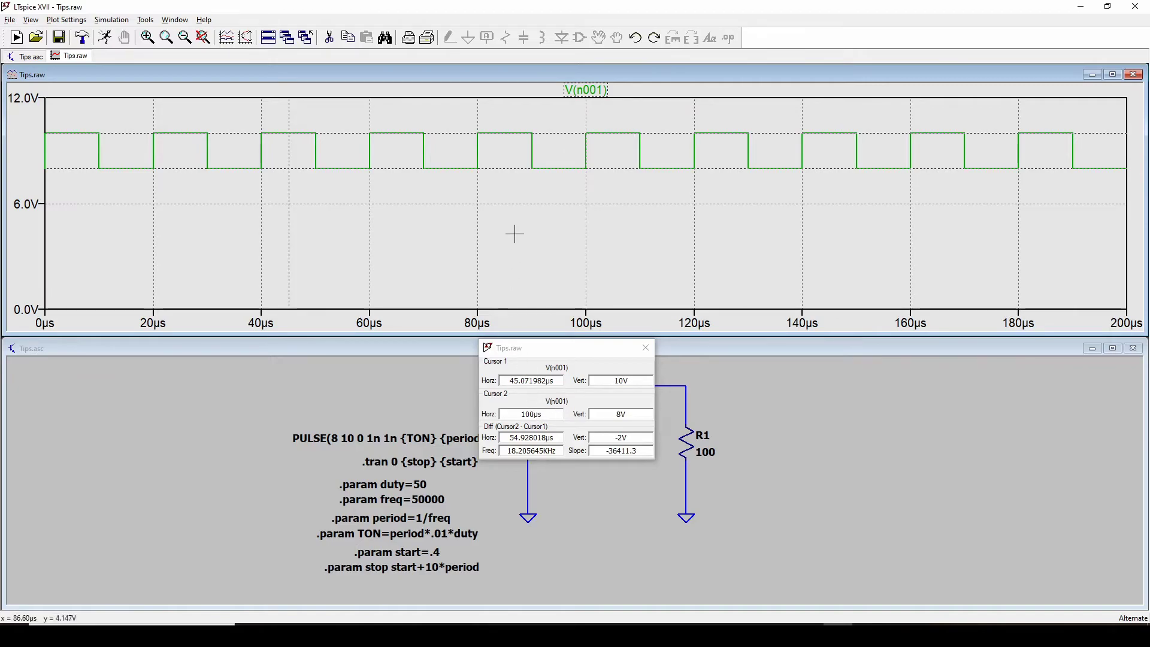
{"action": "left_click_drag", "start_coordinate": [516, 168], "coordinate": [465, 182]}
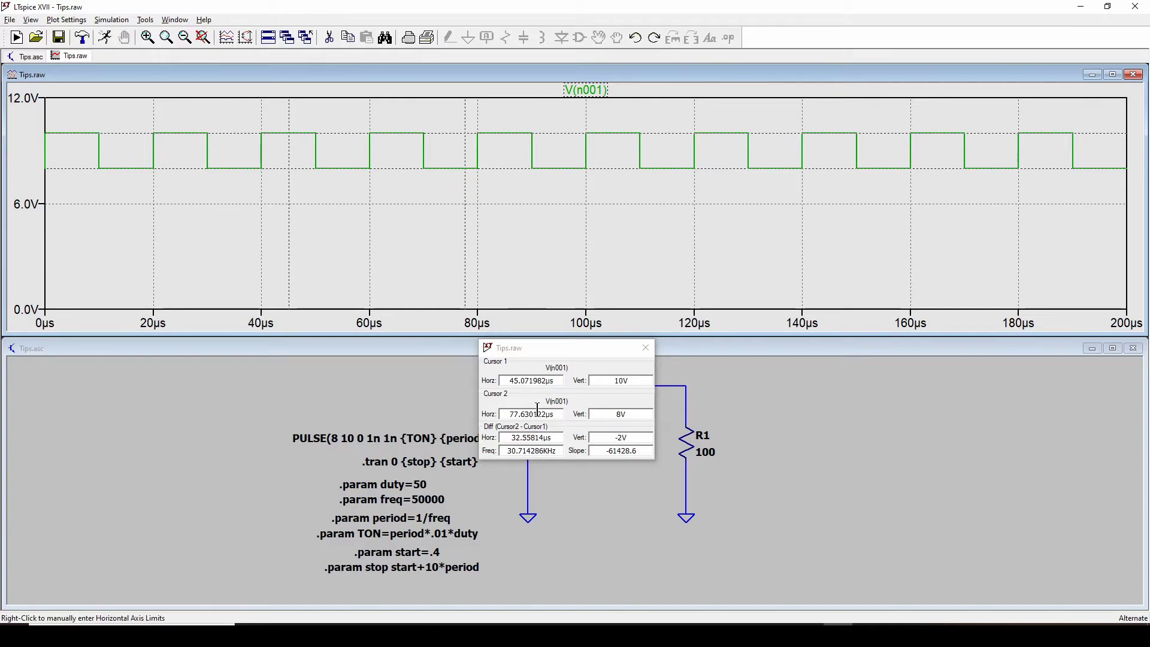
{"action": "left_click", "coordinate": [468, 137]}
{"action": "left_click_drag", "start_coordinate": [468, 137], "coordinate": [404, 162]}
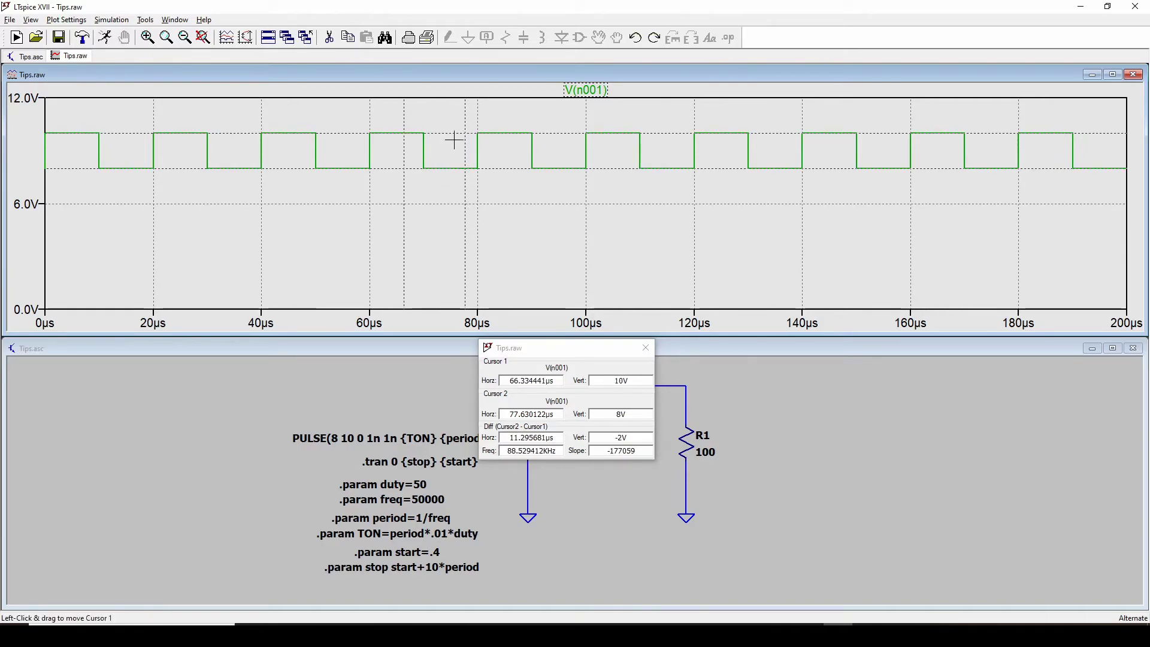
{"action": "left_click_drag", "start_coordinate": [453, 170], "coordinate": [478, 202]}
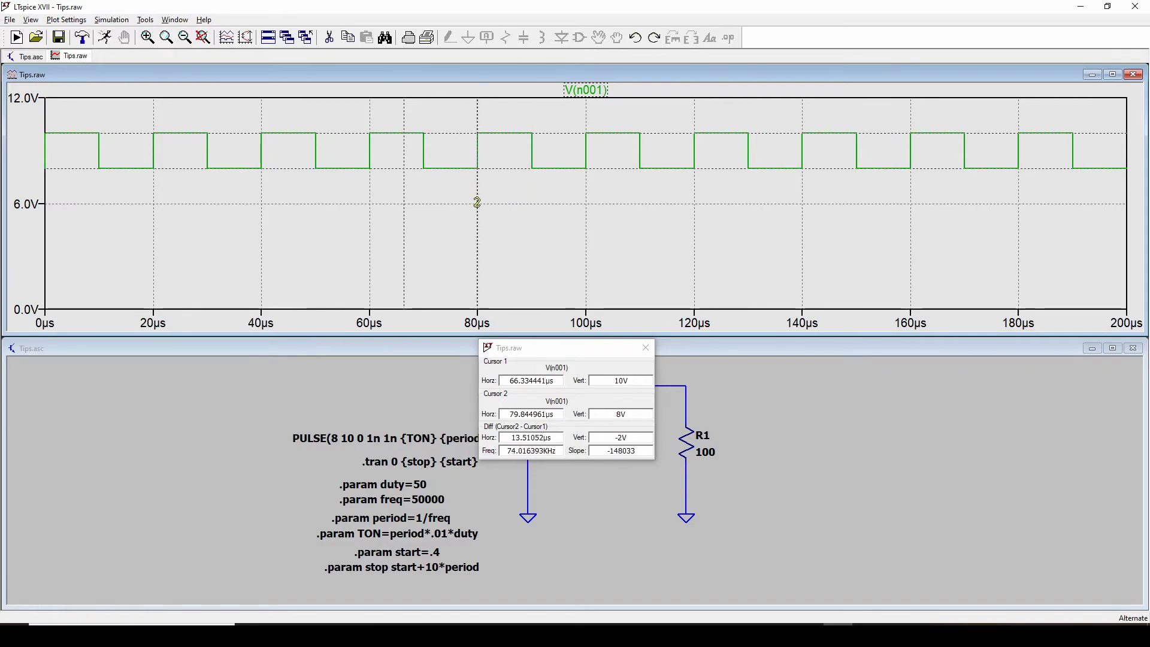
{"action": "left_click_drag", "start_coordinate": [404, 198], "coordinate": [371, 198]}
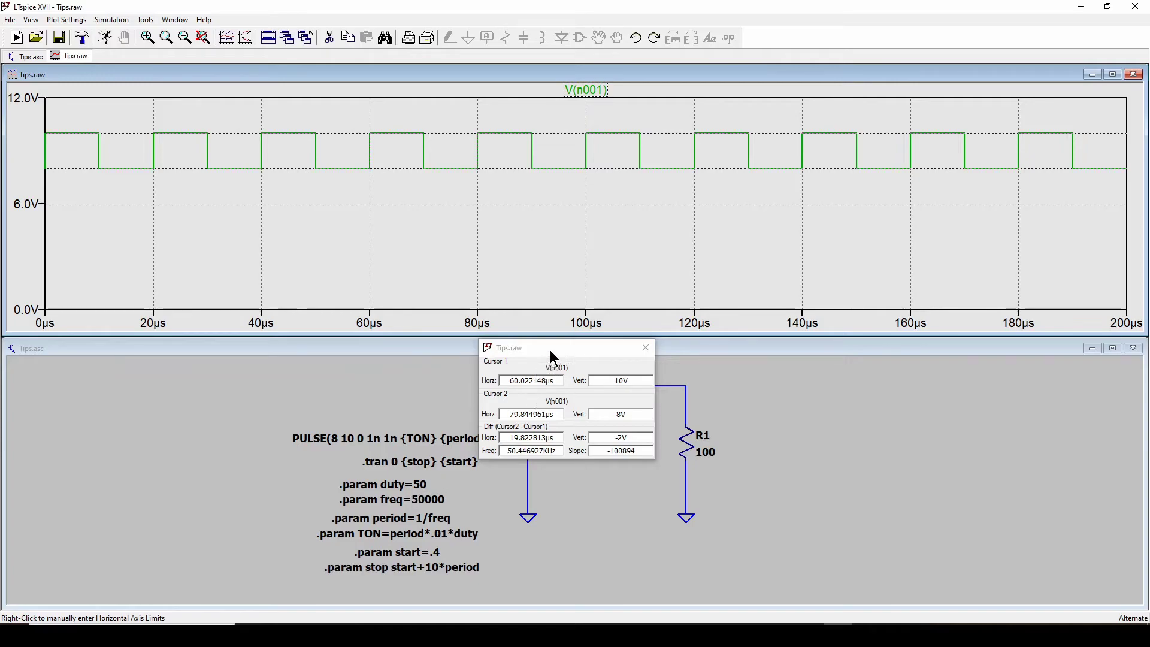
Reposition the cursor readout window over the plot's lower edge.
{"action": "left_click_drag", "start_coordinate": [551, 352], "coordinate": [606, 299]}
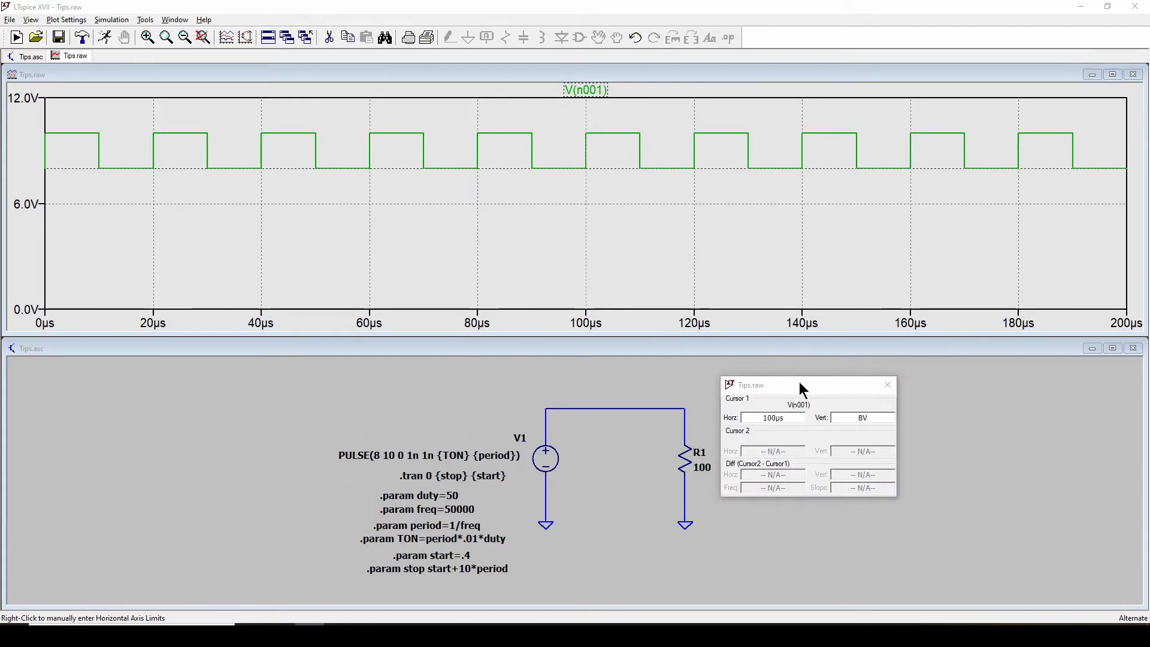
{"action": "left_click_drag", "start_coordinate": [801, 380], "coordinate": [580, 327]}
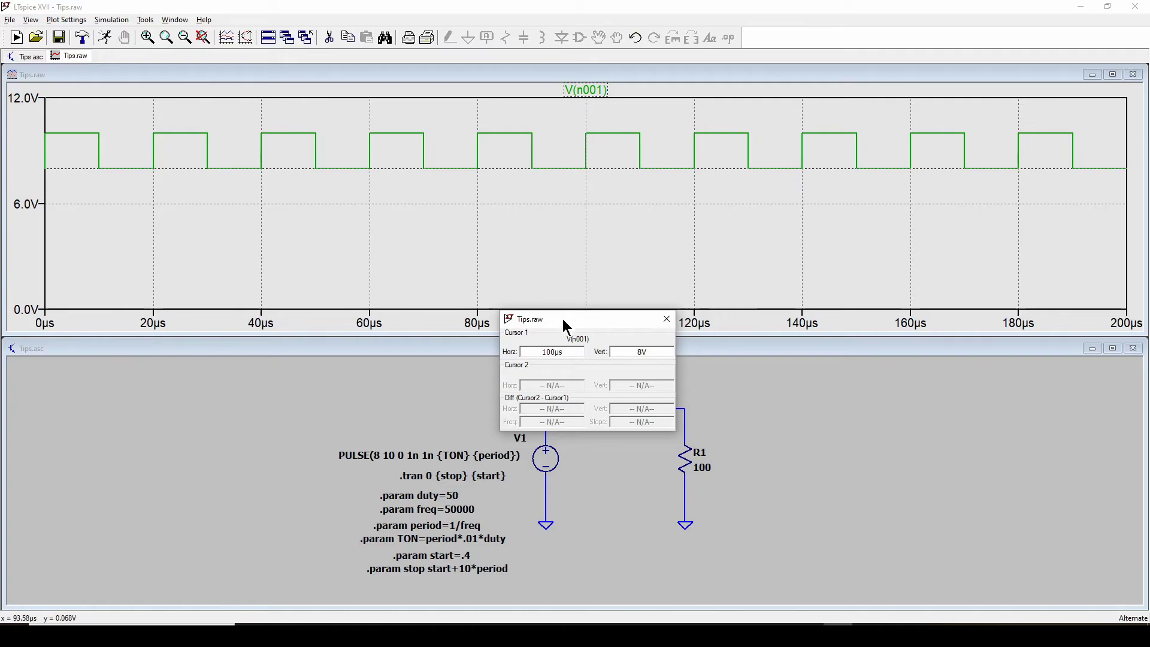
{"action": "left_click_drag", "start_coordinate": [574, 323], "coordinate": [537, 316]}
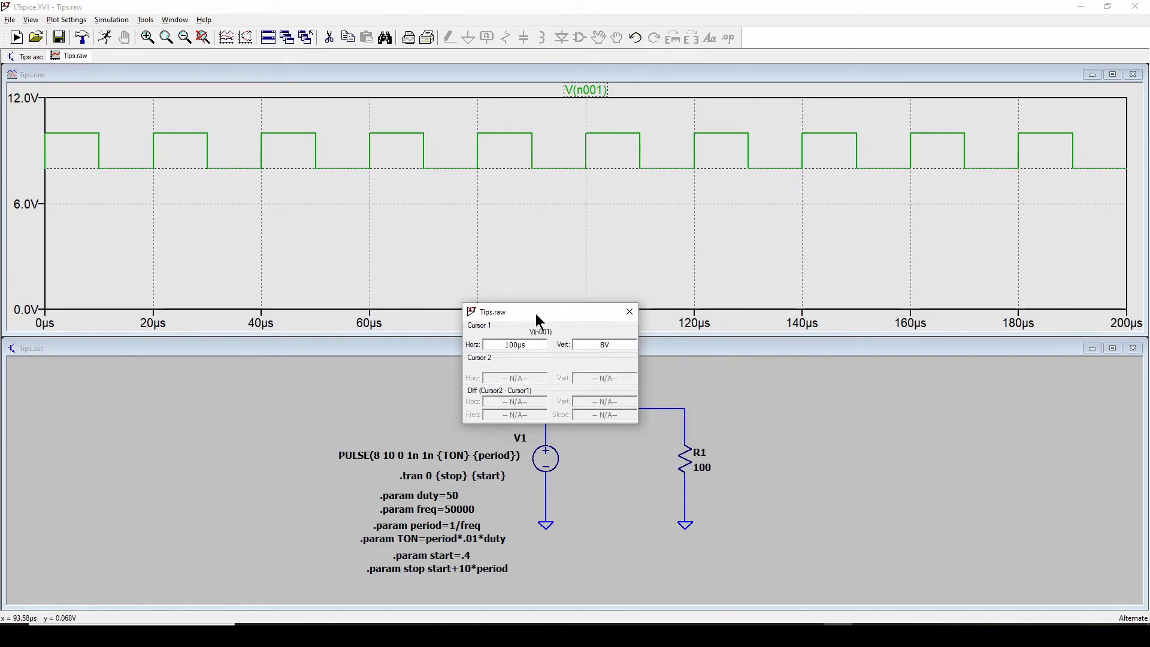
Set the waveform cursor width to 3 in Control Panel > Waveforms, then drag the cursor left.
{"action": "left_click", "coordinate": [83, 38]}
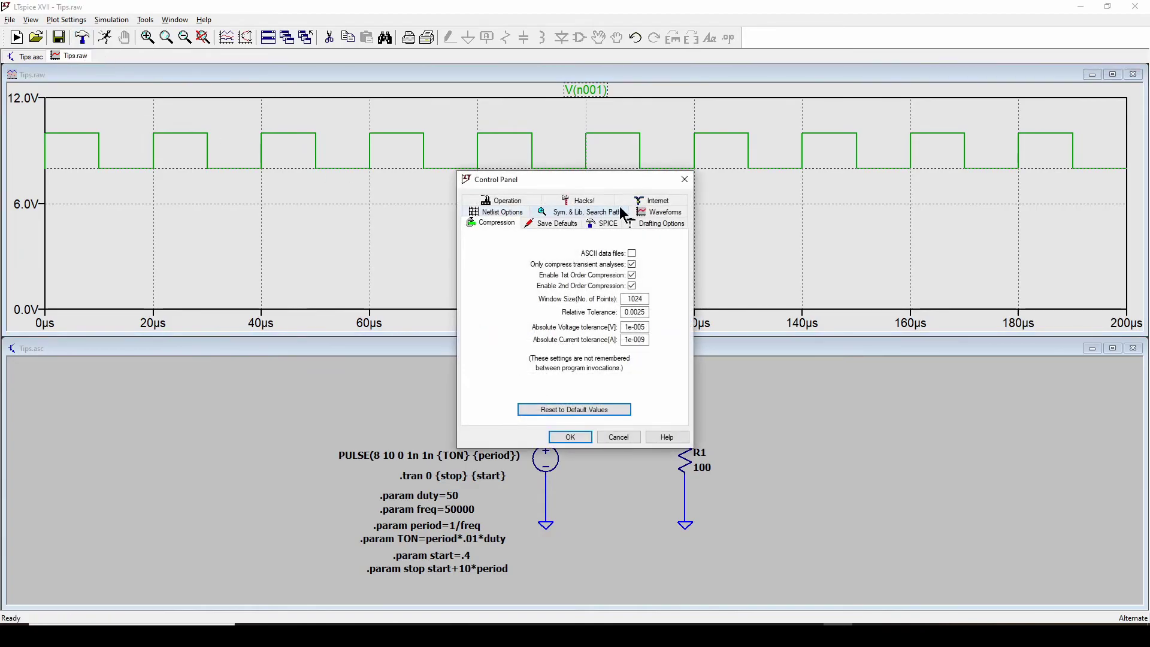
{"action": "left_click", "coordinate": [654, 210]}
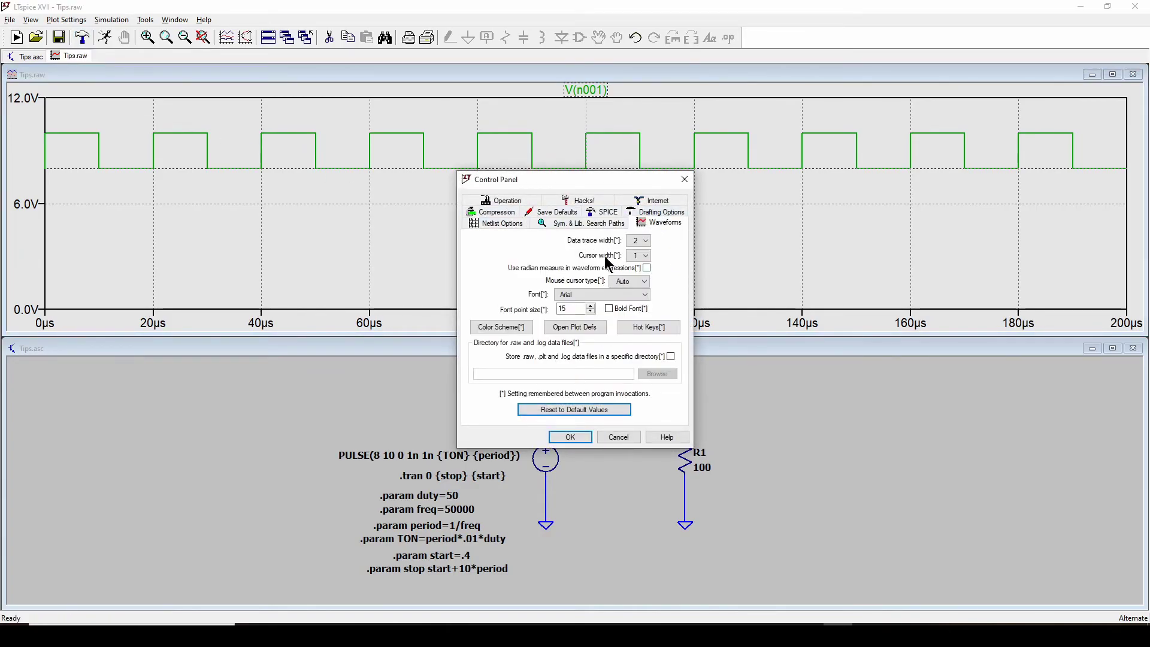
{"action": "left_click", "coordinate": [646, 256]}
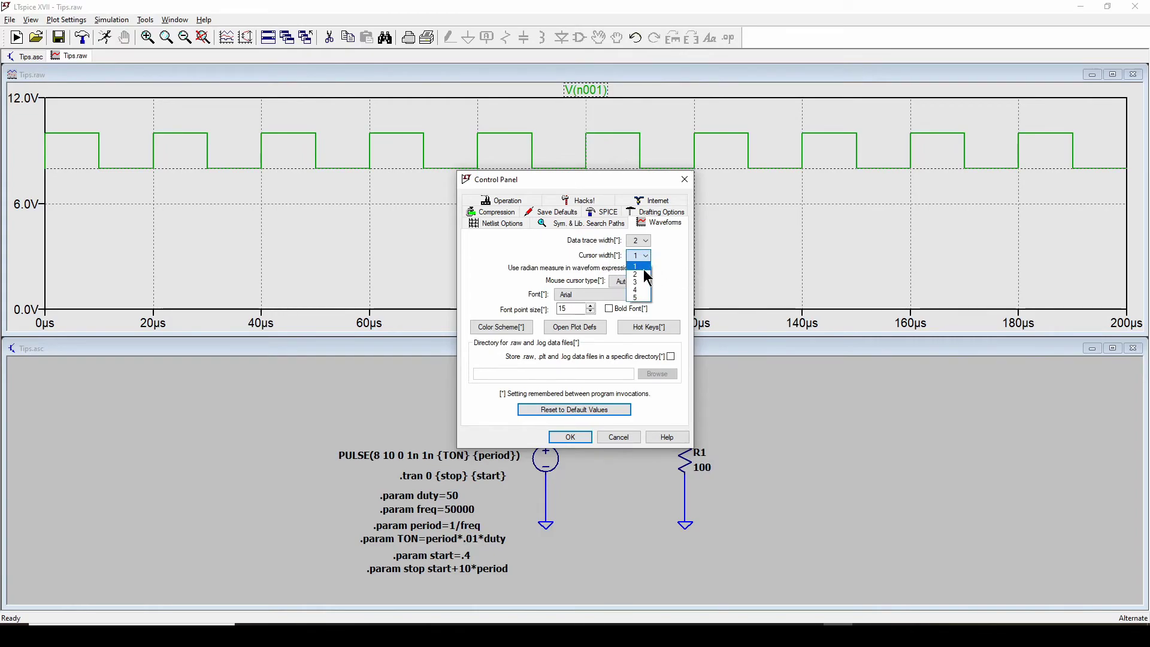
{"action": "left_click", "coordinate": [642, 282]}
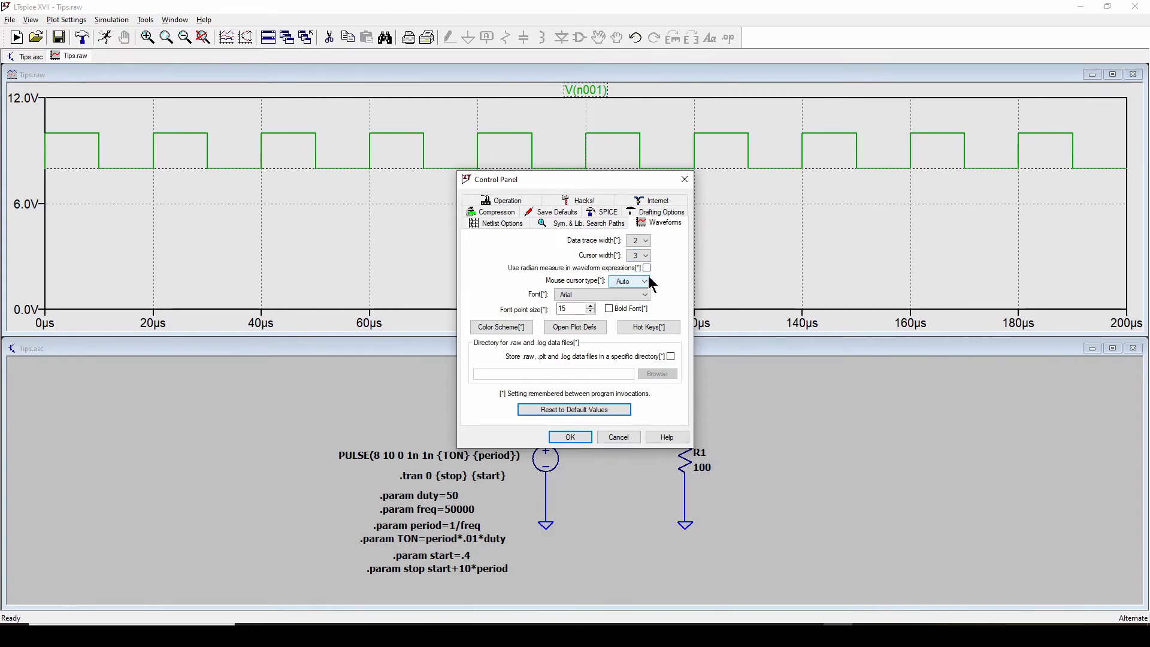
{"action": "left_click", "coordinate": [582, 437]}
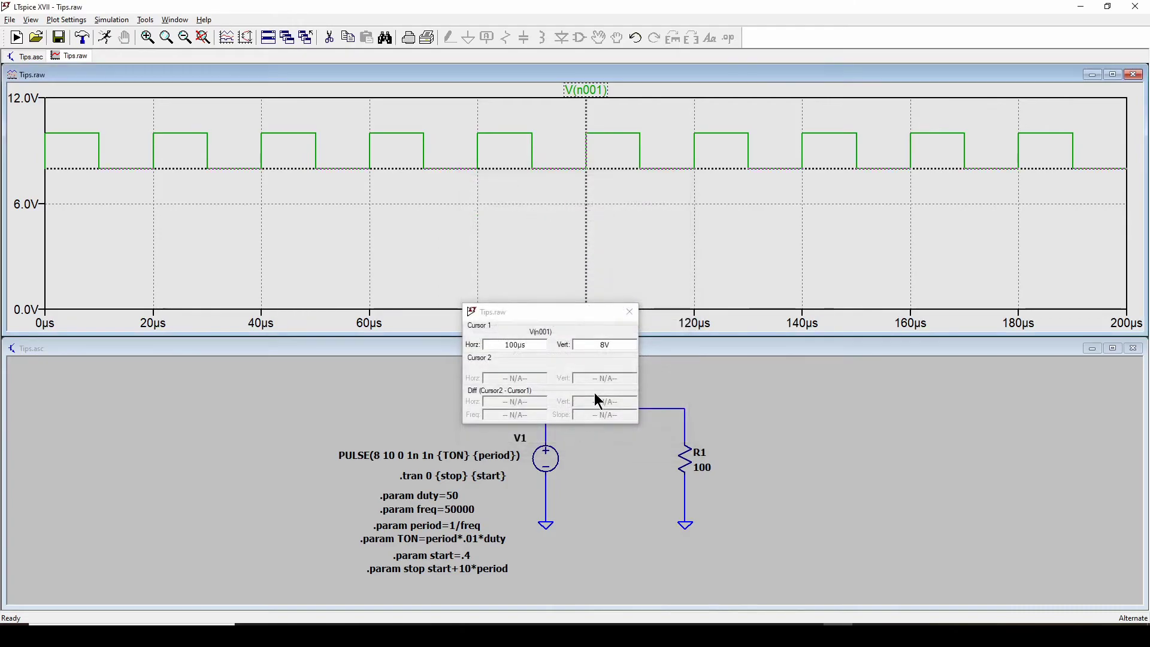
{"action": "left_click_drag", "start_coordinate": [587, 179], "coordinate": [489, 187]}
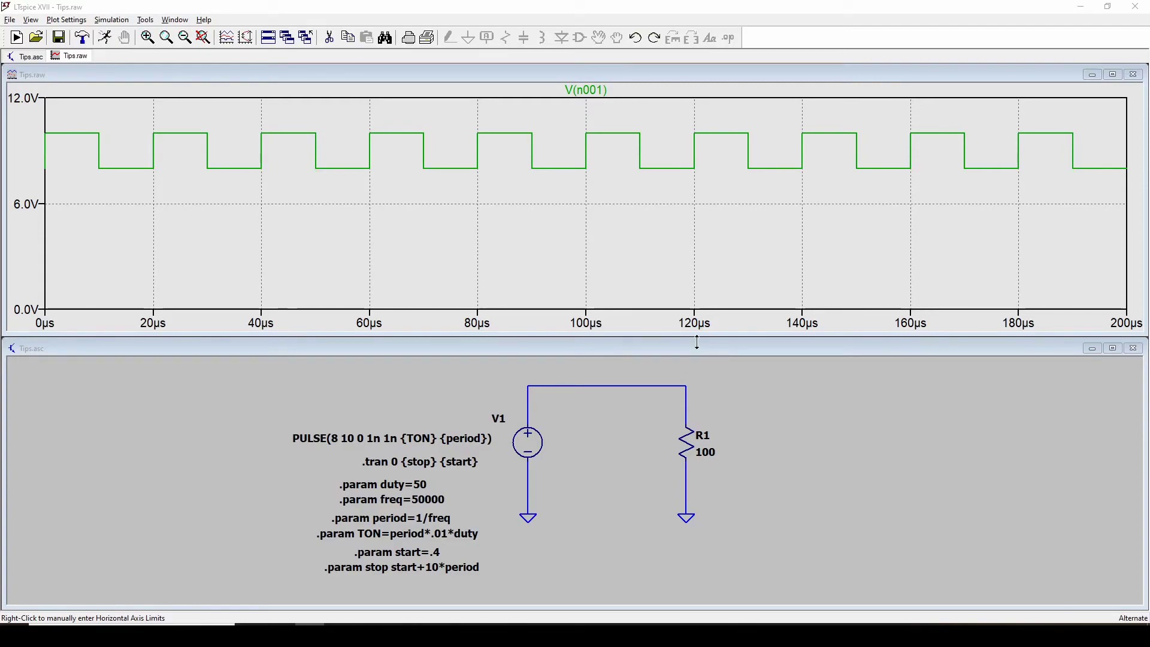
{"action": "right_click", "coordinate": [583, 96]}
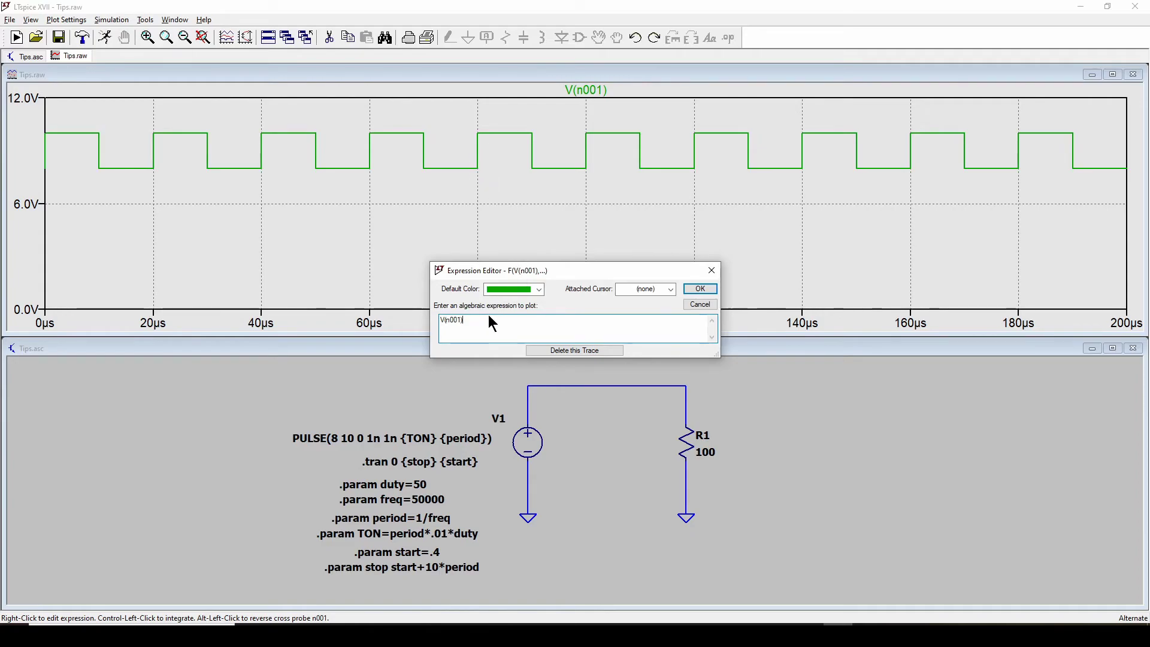
{"action": "type", "text": "*10"}
{"action": "left_click", "coordinate": [689, 288]}
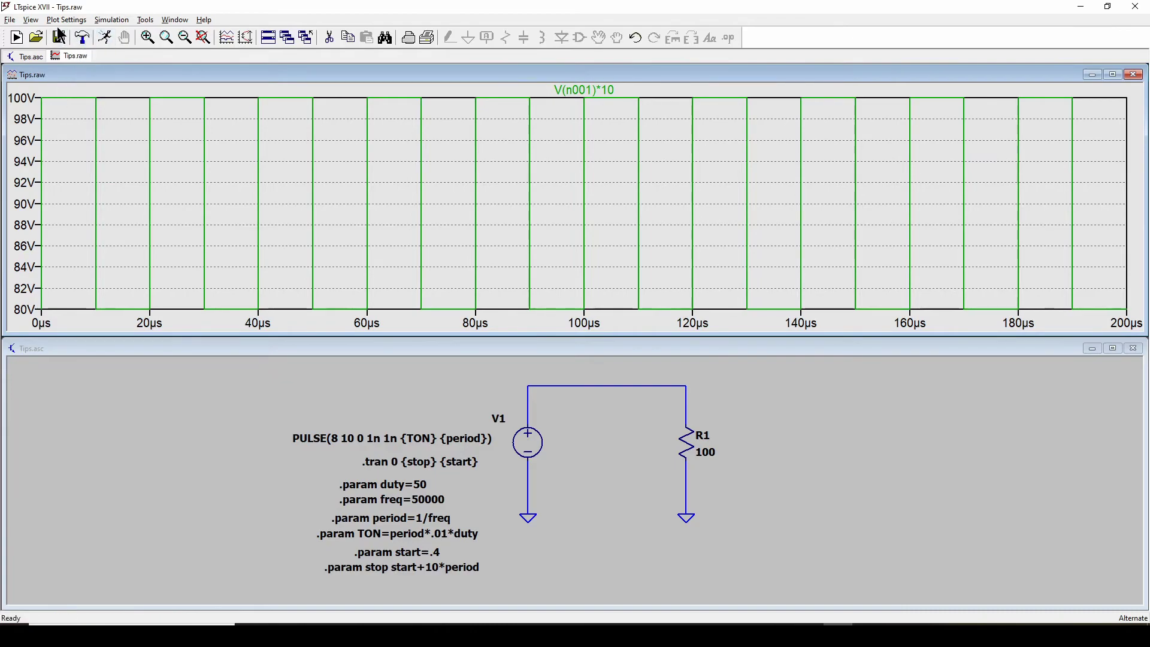
{"action": "left_click", "coordinate": [64, 20]}
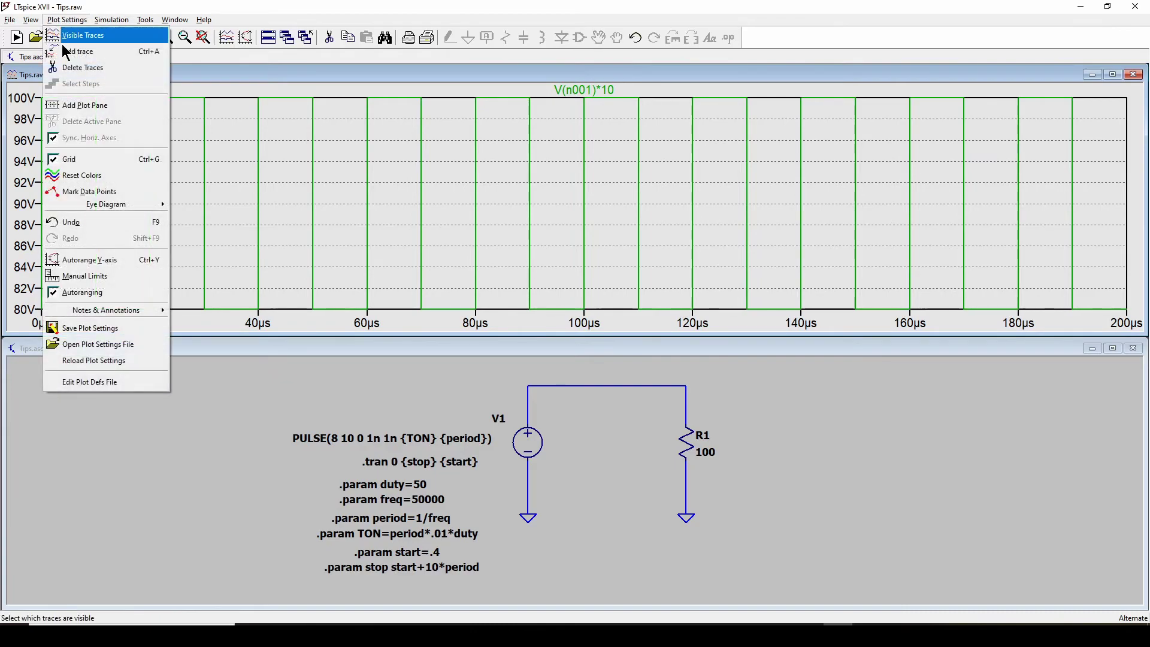
{"action": "left_click", "coordinate": [110, 360]}
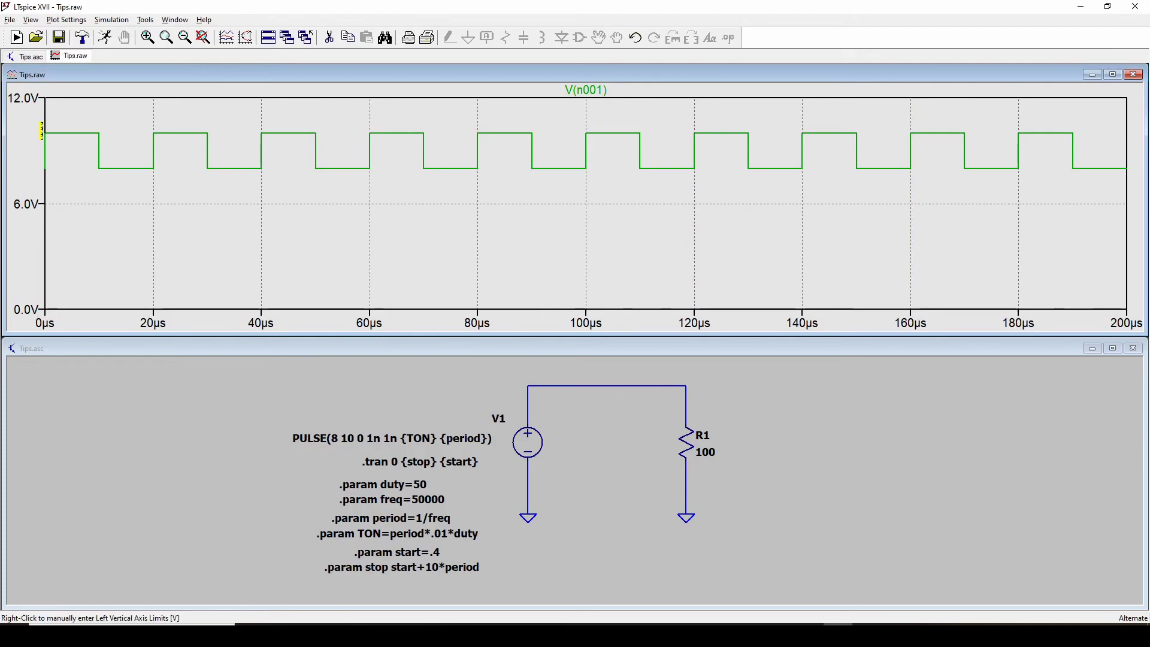
{"action": "right_click", "coordinate": [590, 92]}
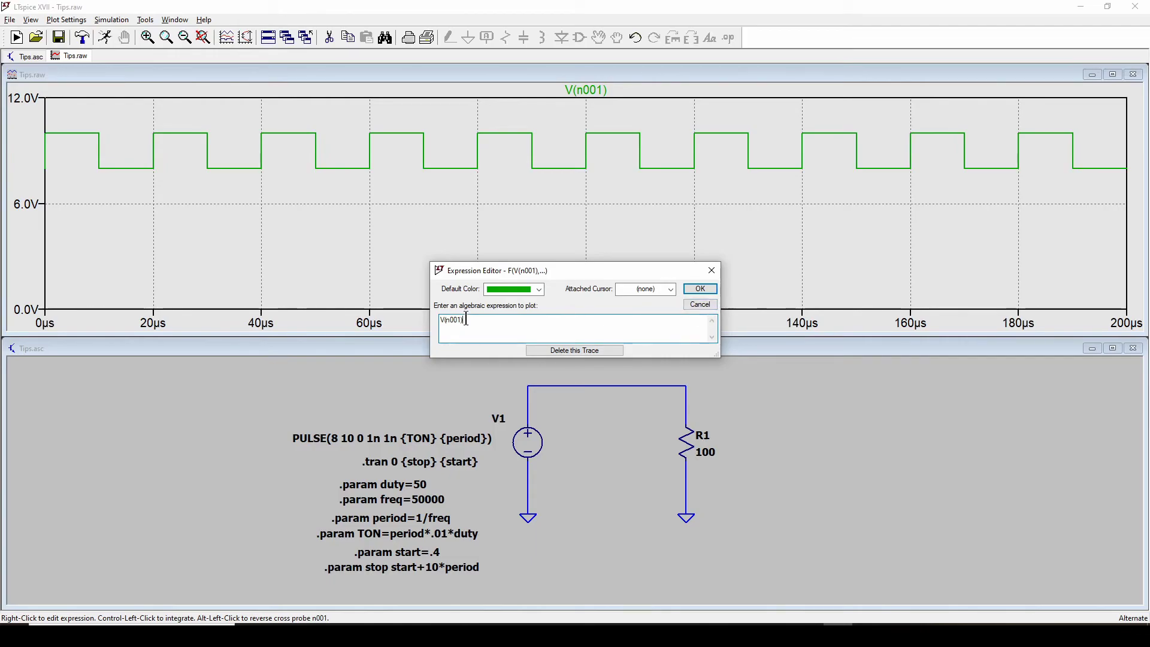
{"action": "left_click", "coordinate": [701, 304]}
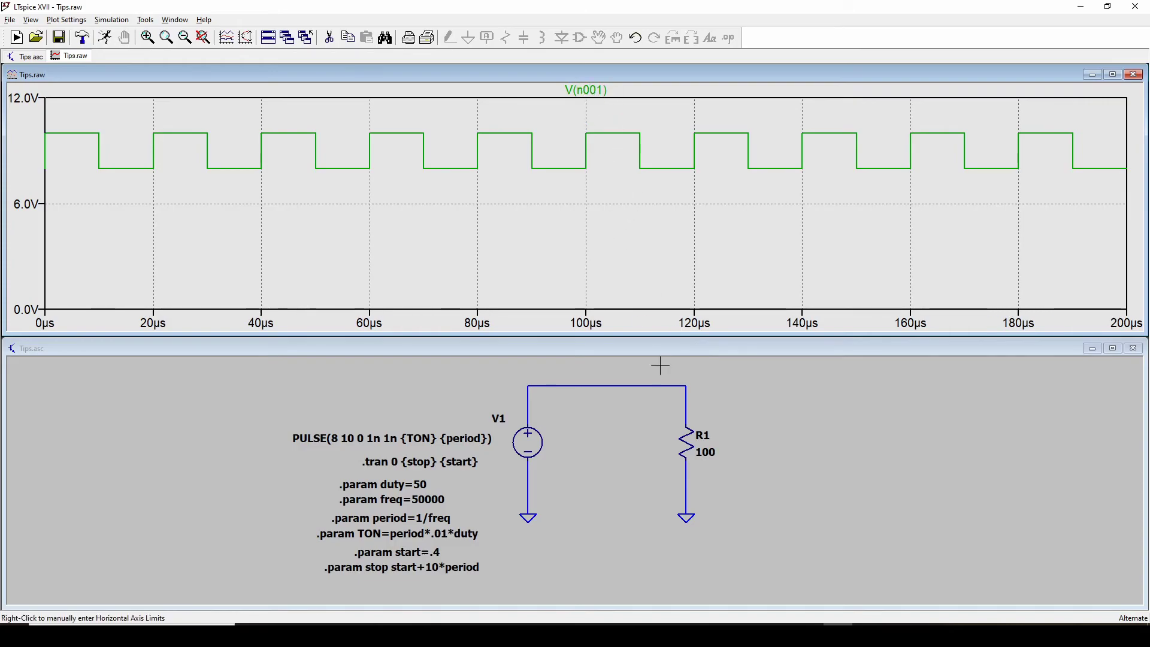
Probe R1's current, then edit the V(n001) trace to V(n001)*I(r1) to plot power.
{"action": "left_click", "coordinate": [686, 353]}
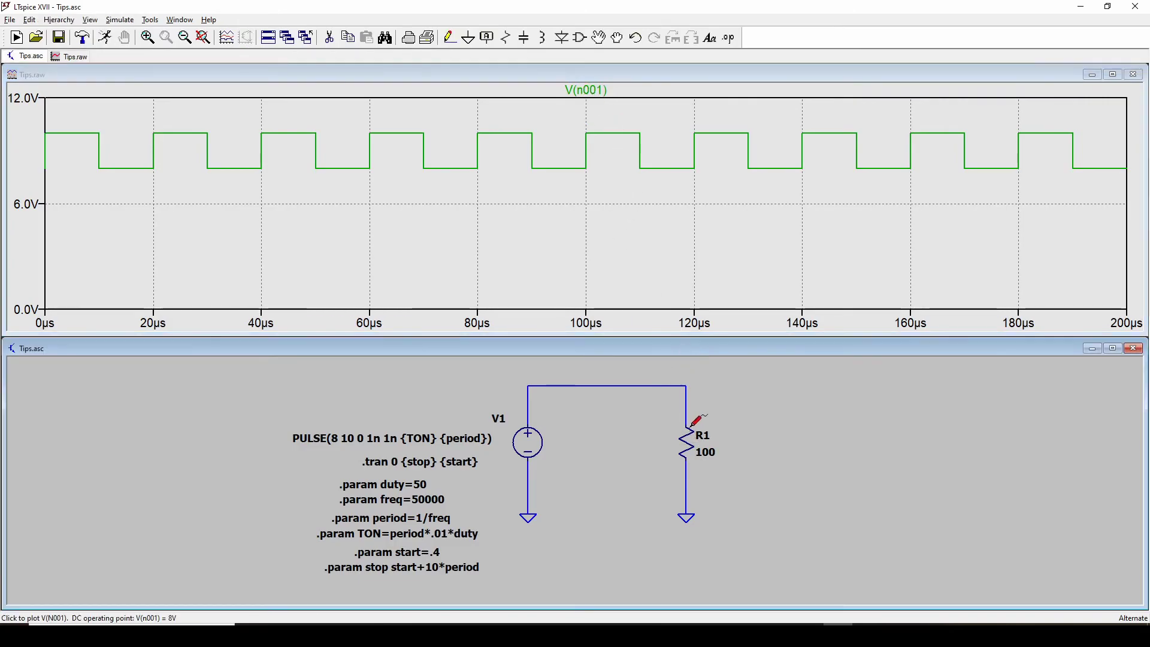
{"action": "left_click", "coordinate": [686, 440]}
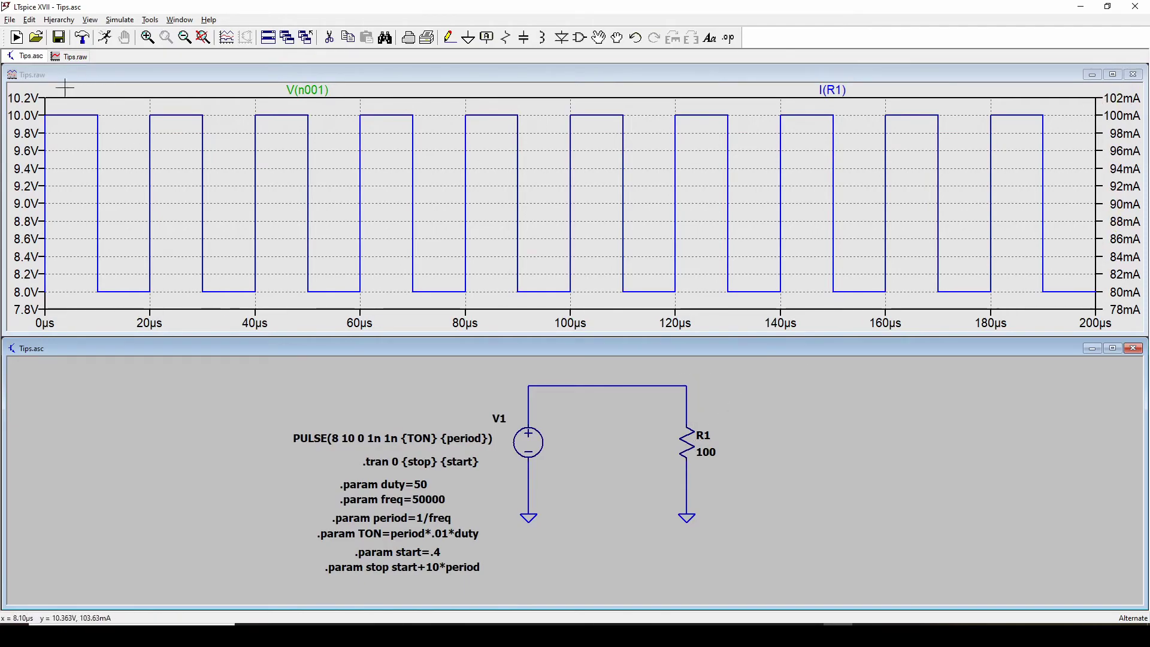
{"action": "right_click", "coordinate": [315, 90]}
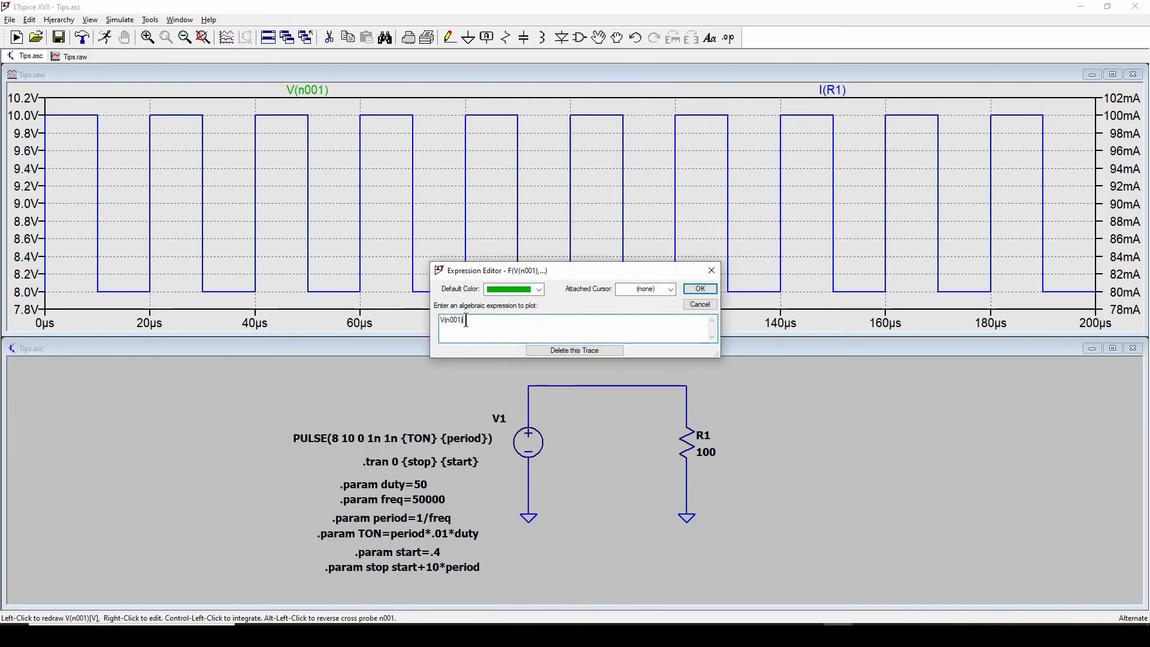
{"action": "type", "text": "*I("}
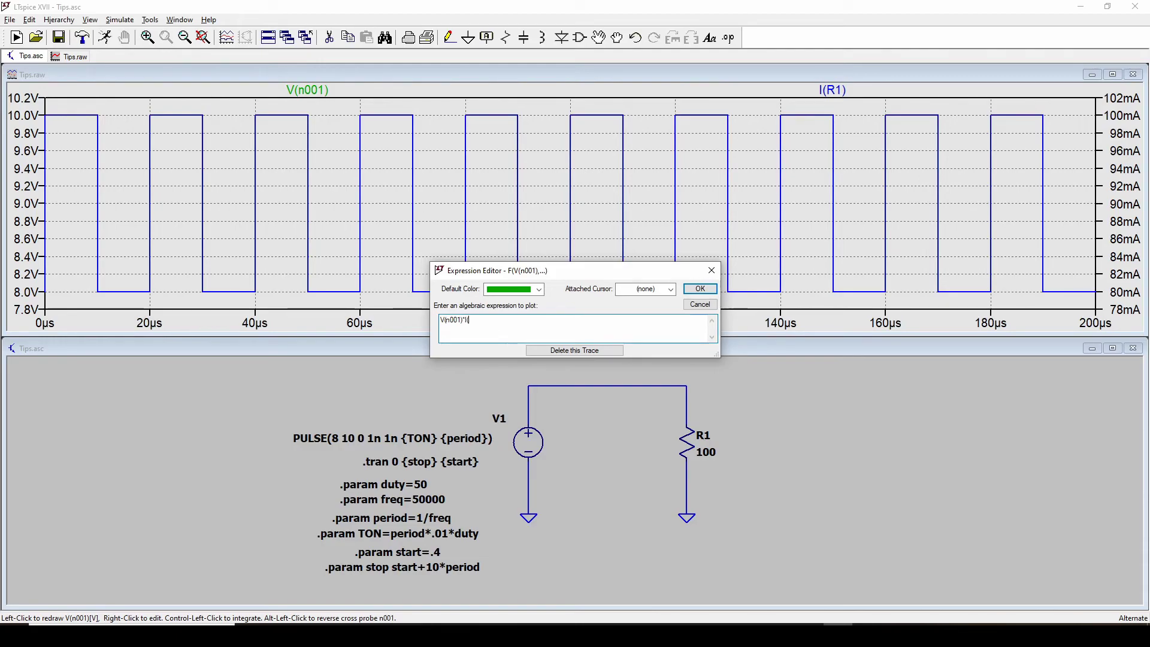
{"action": "type", "text": "r1)"}
{"action": "key", "text": "Return"}
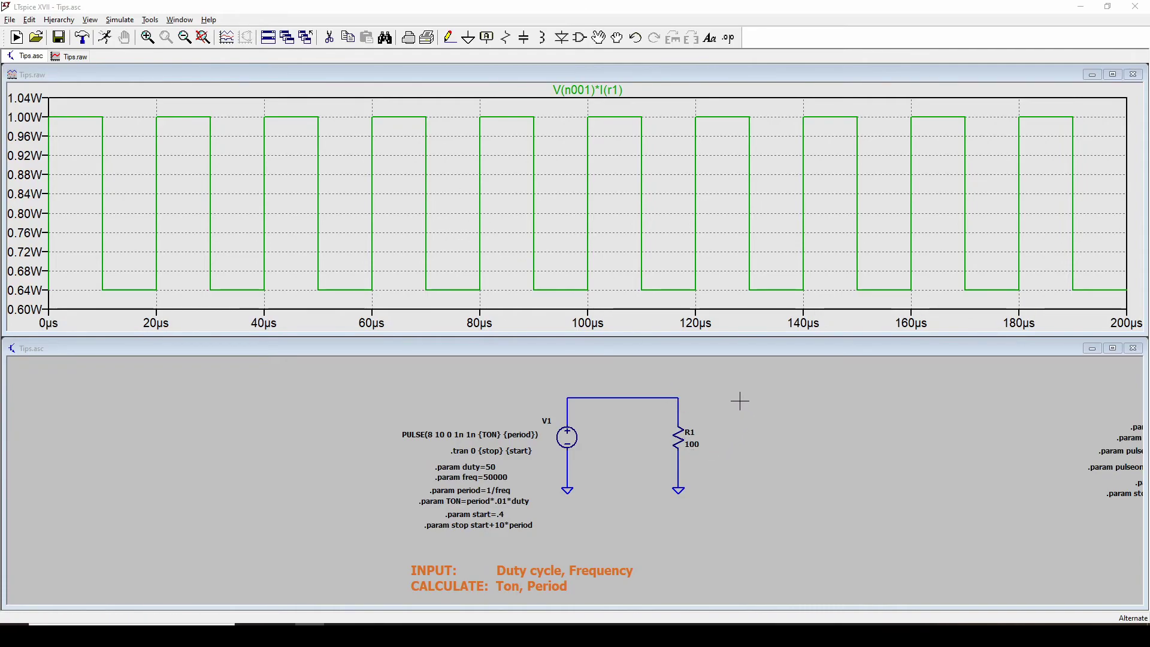
Open the V(n001)*I(r1) power trace expression.
{"action": "right_click", "coordinate": [603, 89]}
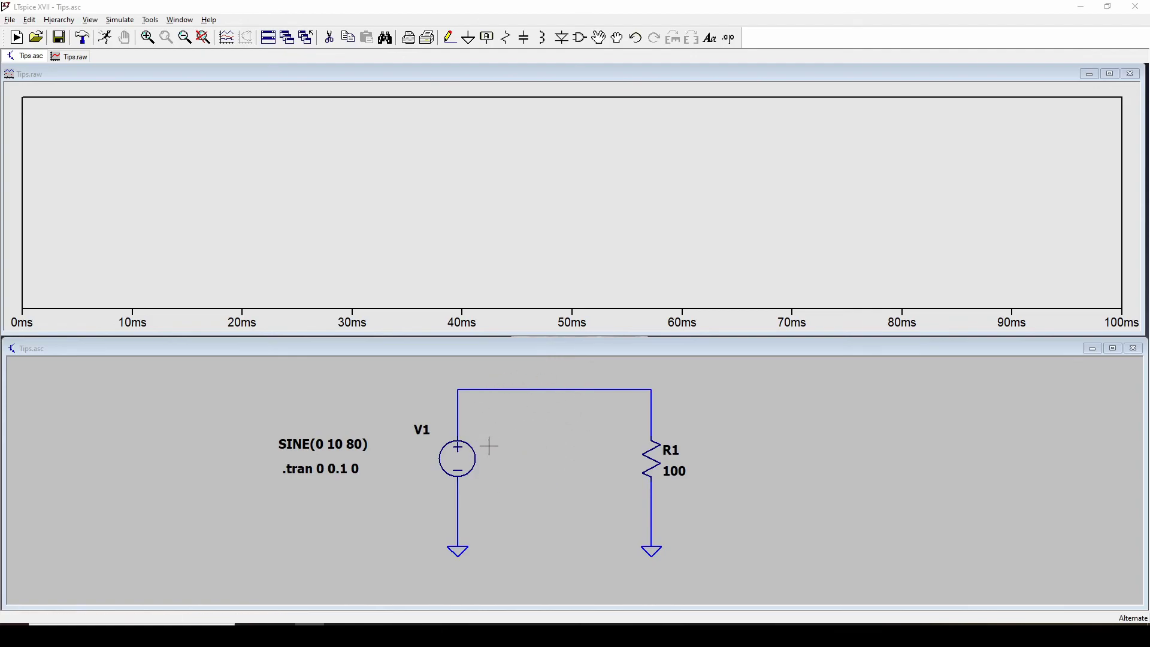
Bring up the Add Traces to Plot list for the empty sine-test waveform plot.
{"action": "left_click", "coordinate": [503, 348]}
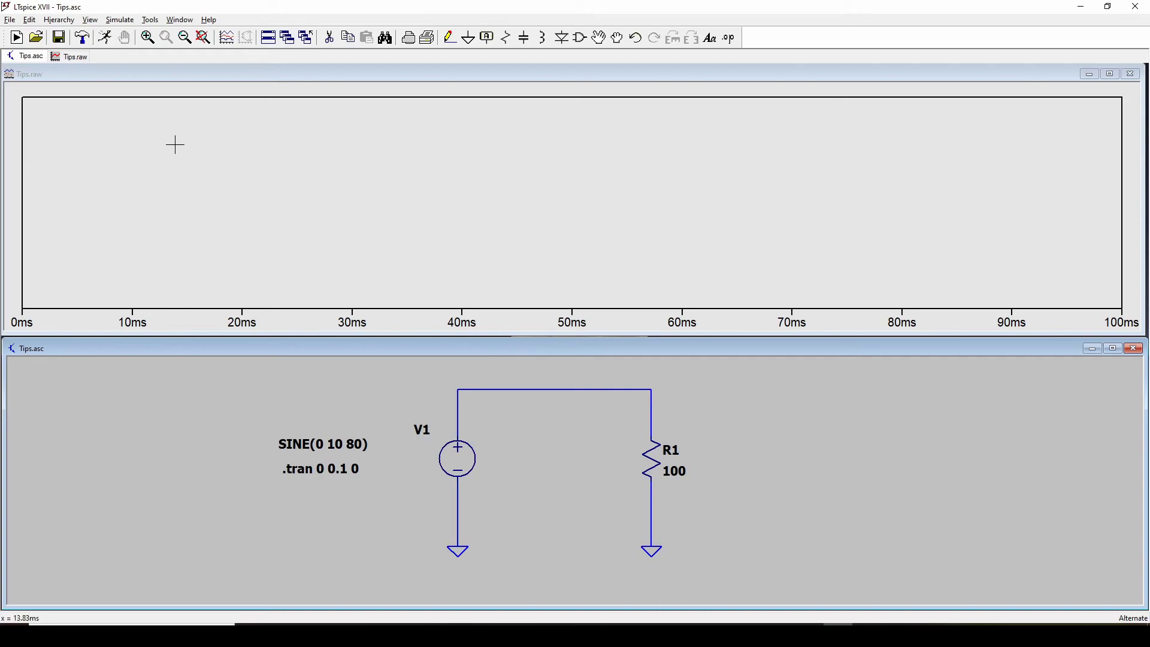
{"action": "left_click", "coordinate": [141, 80]}
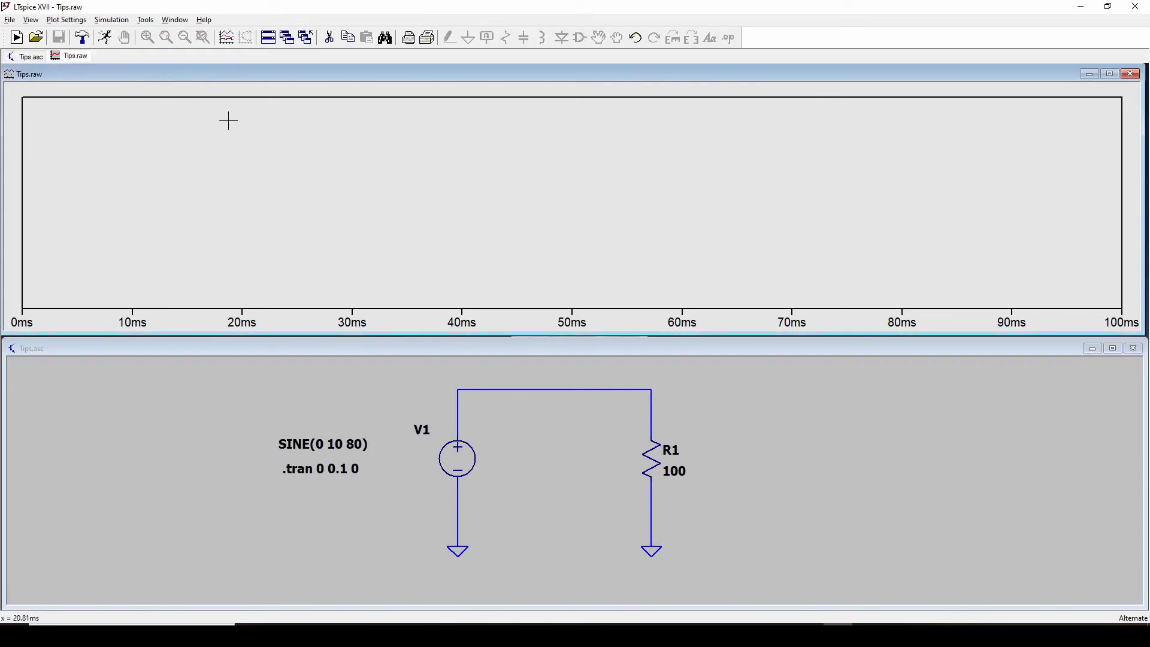
{"action": "left_click", "coordinate": [66, 23]}
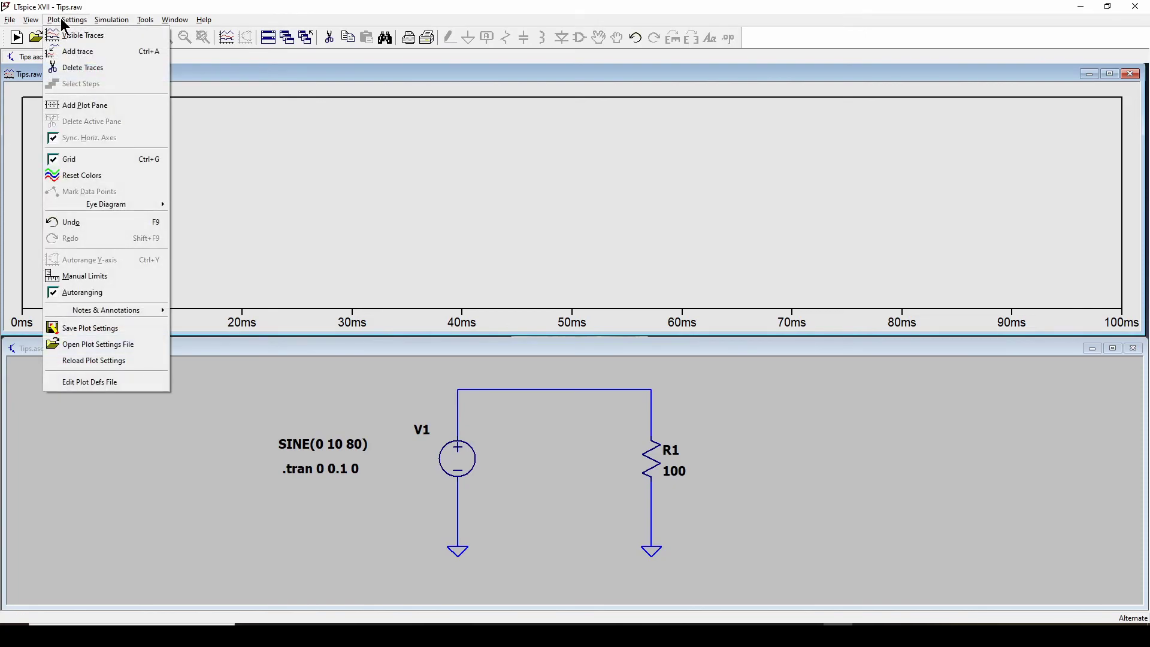
{"action": "left_click", "coordinate": [78, 53]}
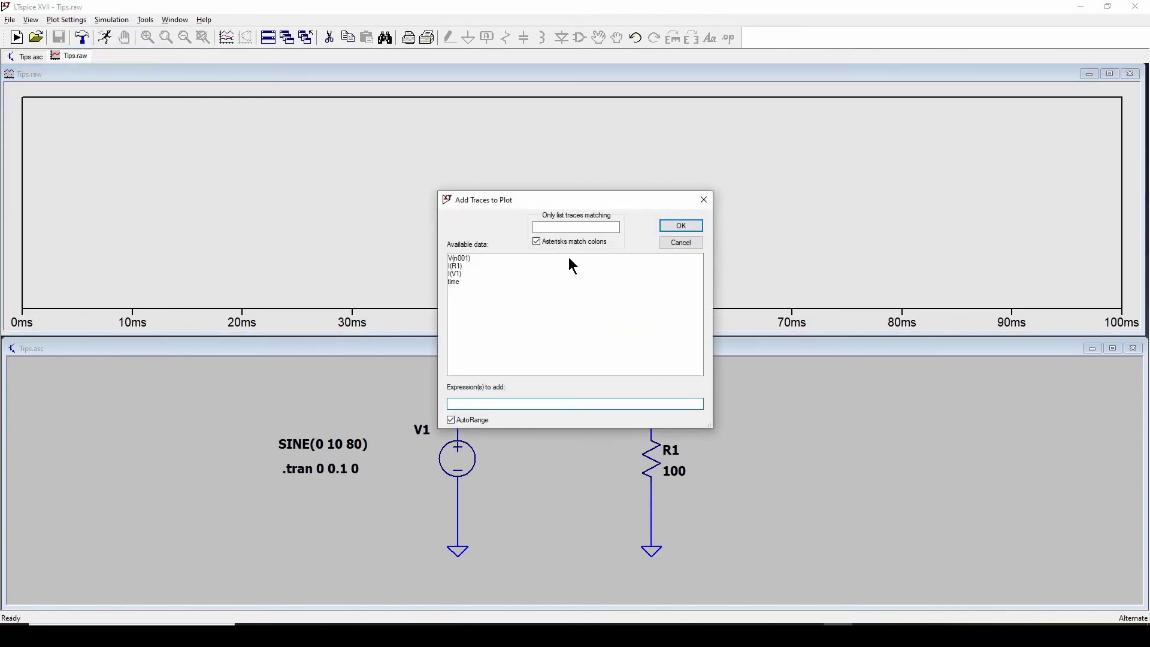
Add the expression sin(2*pi*60*time) as a trace on the sine-test plot.
{"action": "left_click_drag", "start_coordinate": [564, 200], "coordinate": [578, 200]}
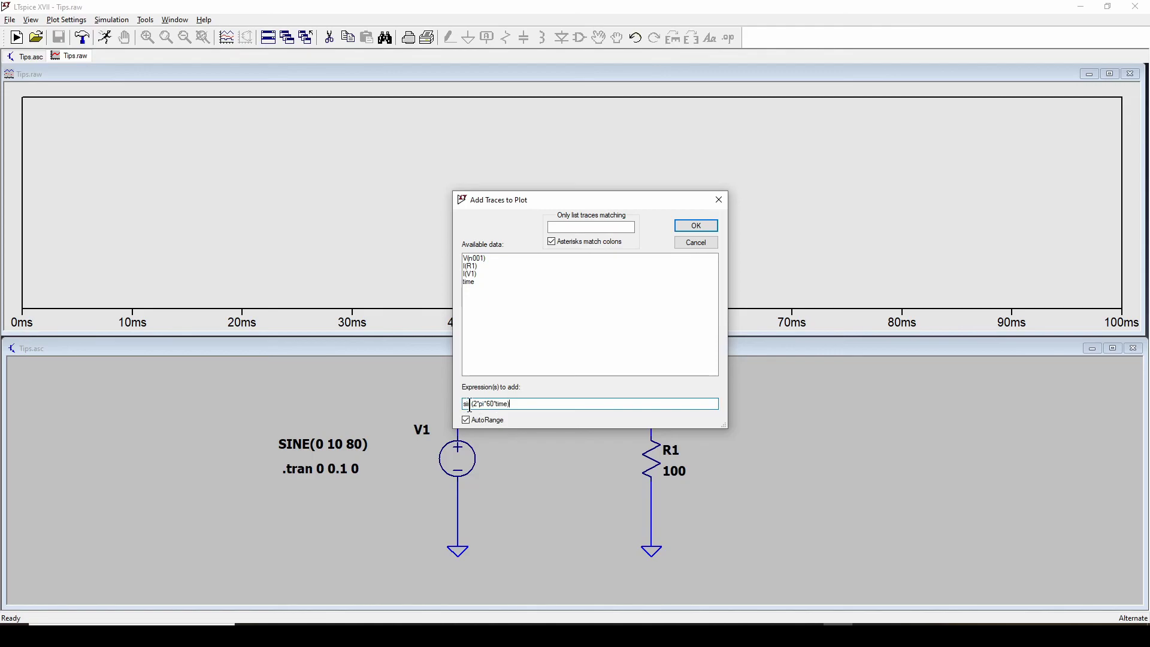
{"action": "left_click", "coordinate": [696, 228]}
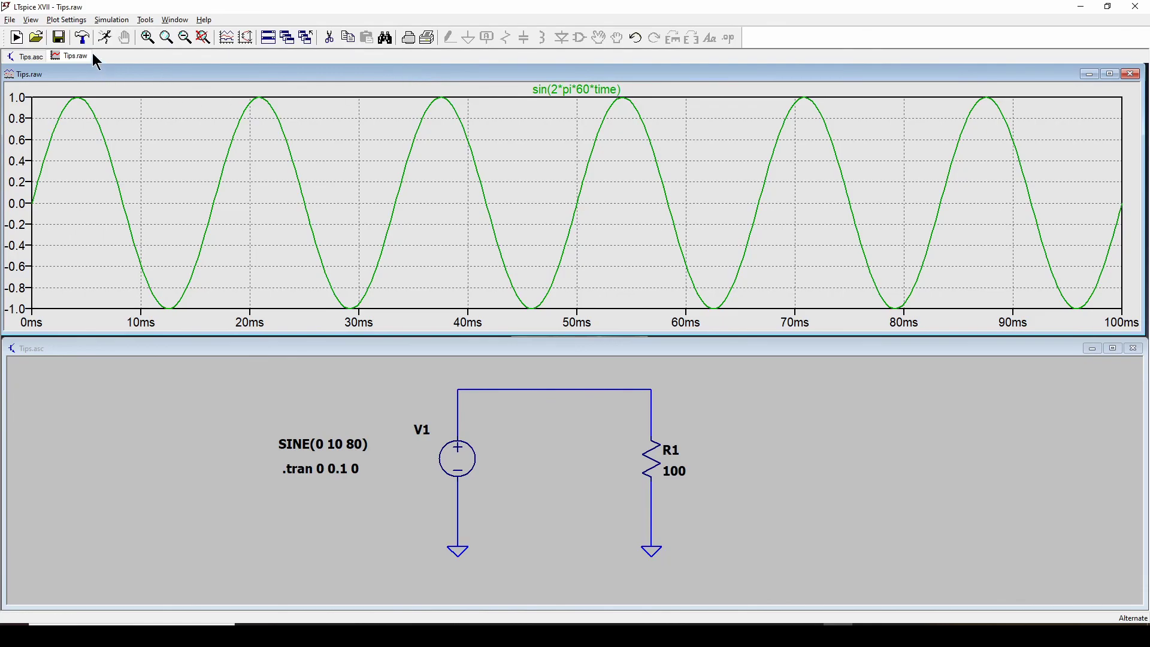
Keep 'Use radian measure in waveform expressions' on in Waveforms settings, then return to the pulse circuit.
{"action": "left_click", "coordinate": [83, 38]}
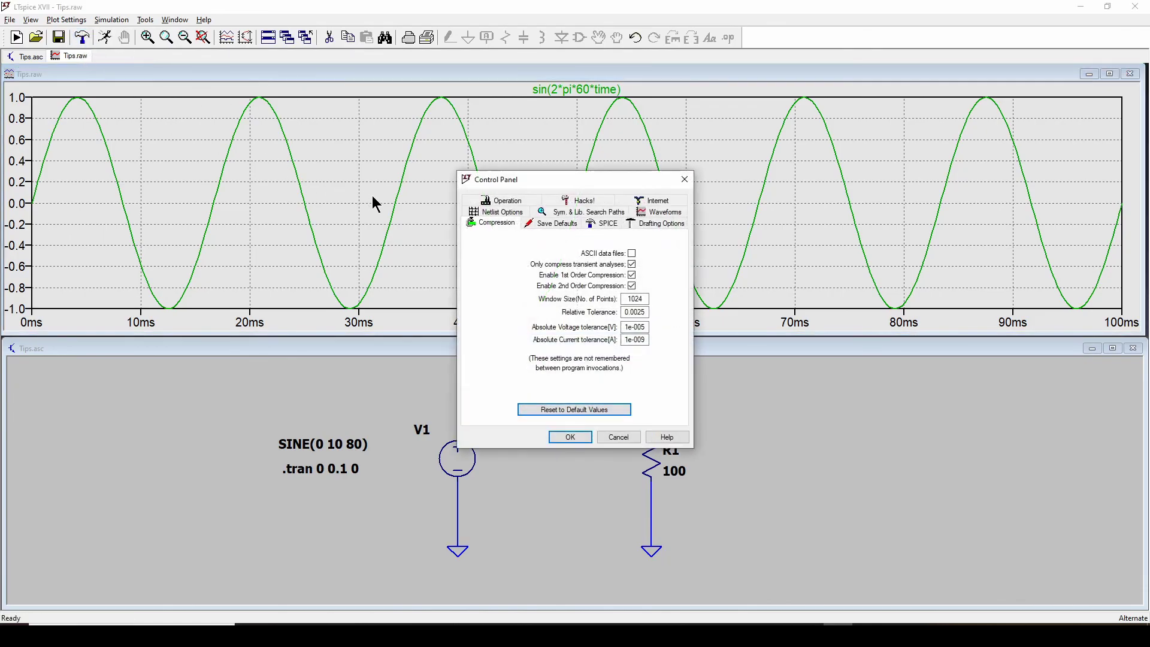
{"action": "left_click", "coordinate": [662, 213]}
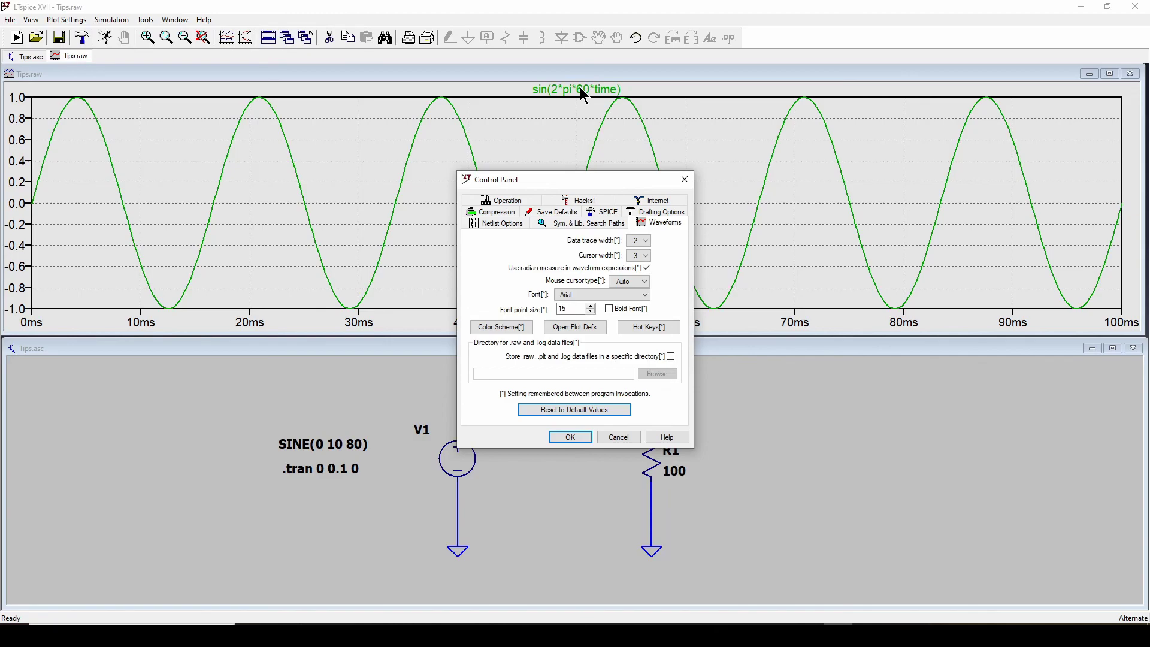
{"action": "left_click", "coordinate": [647, 268]}
{"action": "left_click", "coordinate": [647, 269]}
{"action": "left_click", "coordinate": [570, 436]}
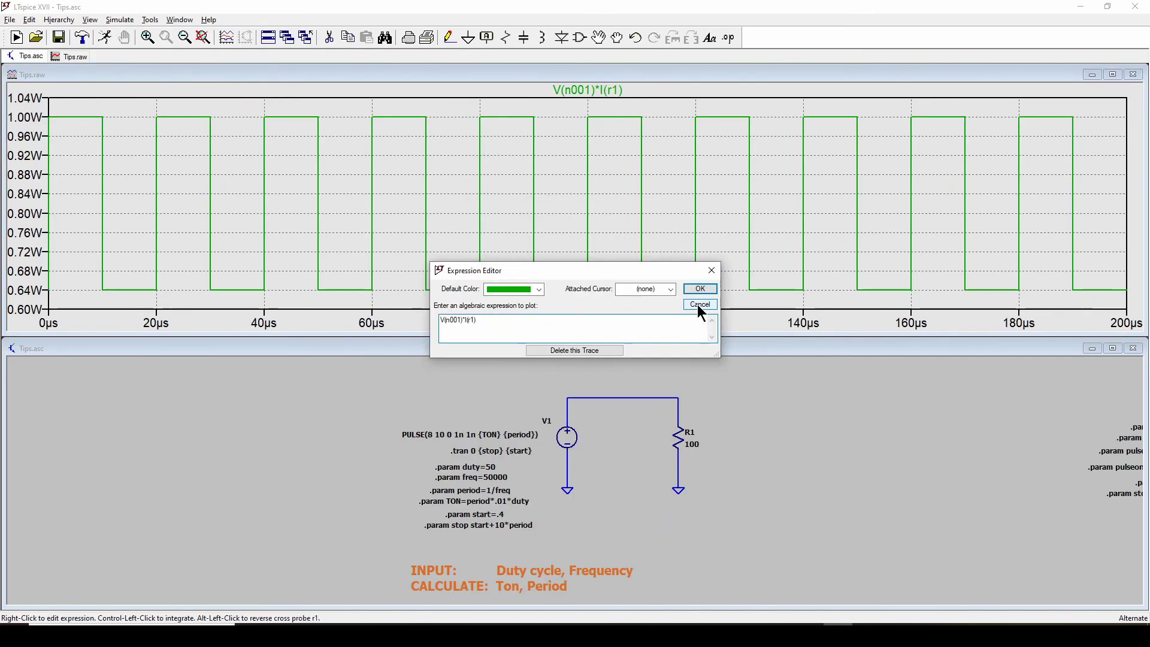
{"action": "left_click", "coordinate": [698, 291]}
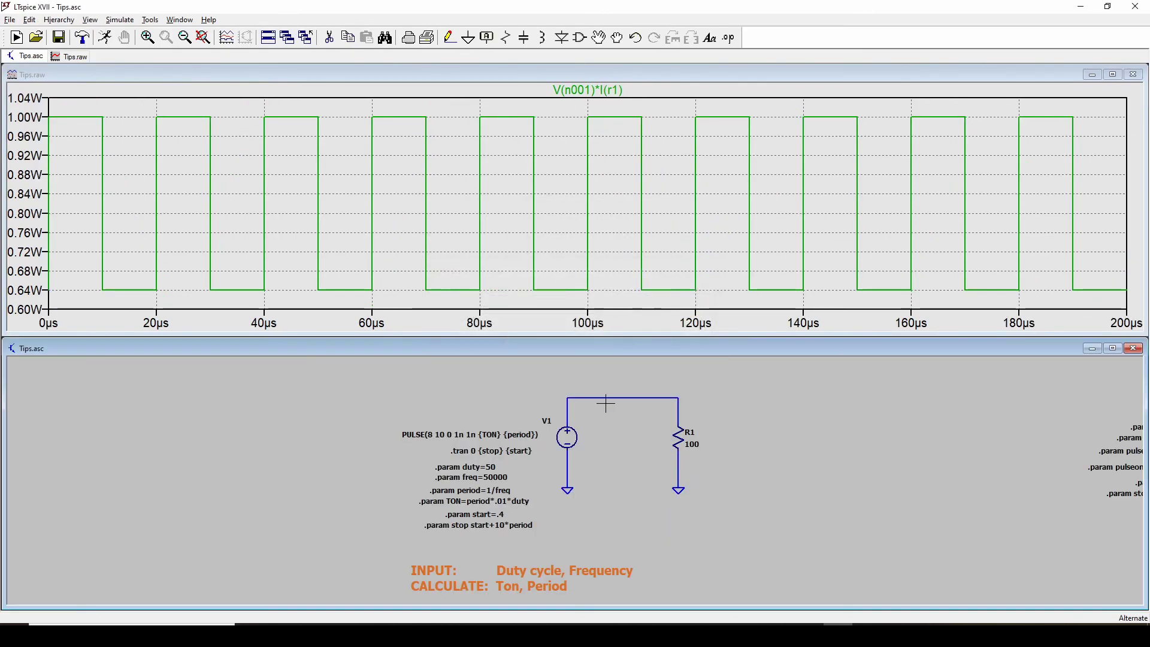